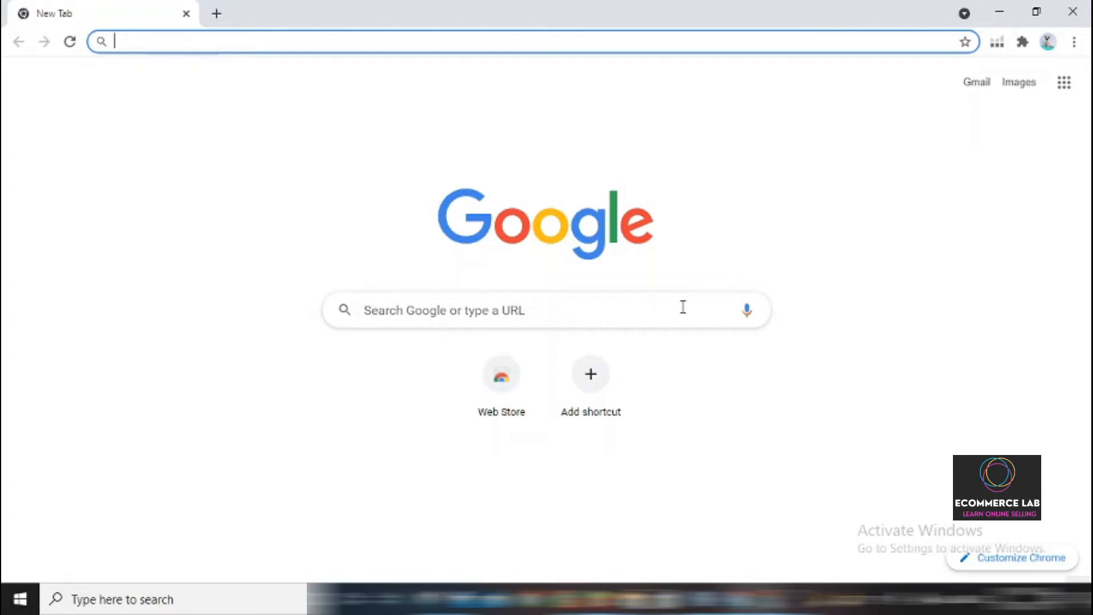
Step: Open the daraz.pk website
{"action": "left_click", "coordinate": [19, 43]}
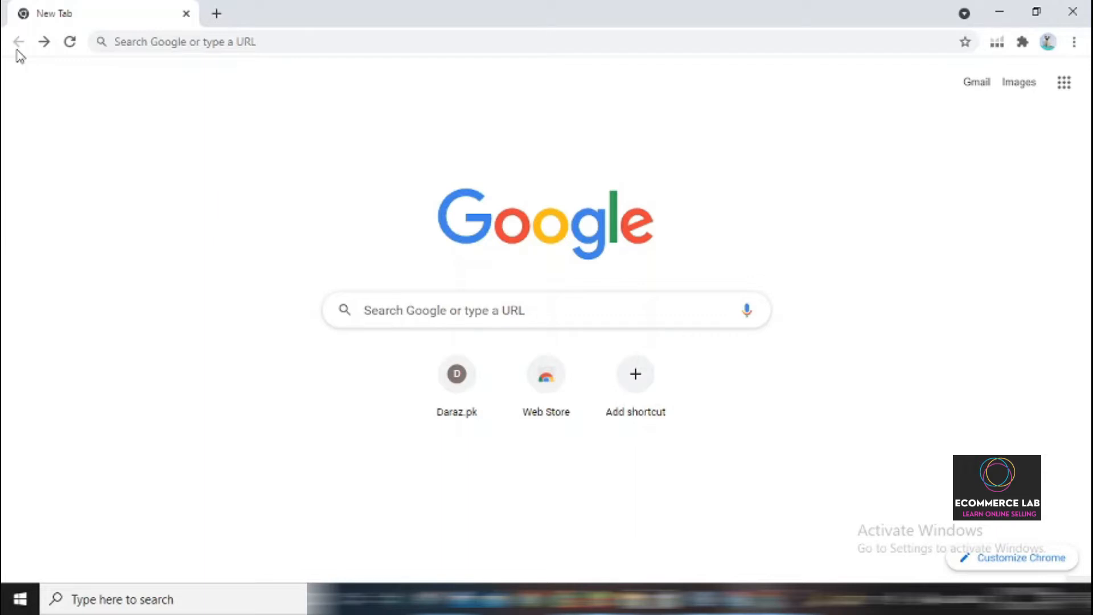
{"action": "left_click", "coordinate": [237, 42]}
{"action": "type", "text": "da"}
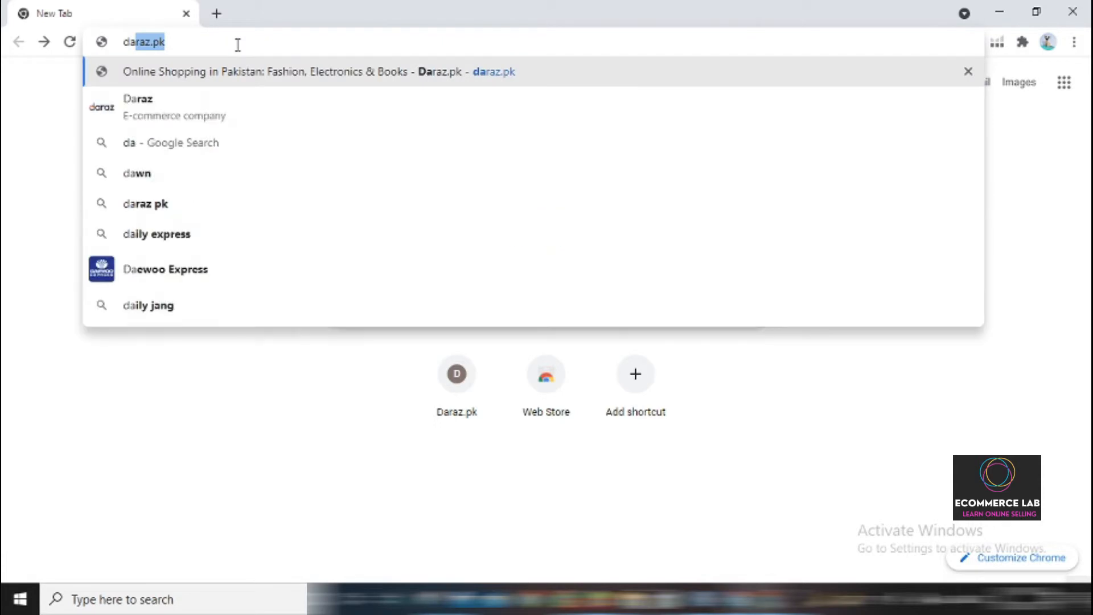
{"action": "type", "text": "raz"}
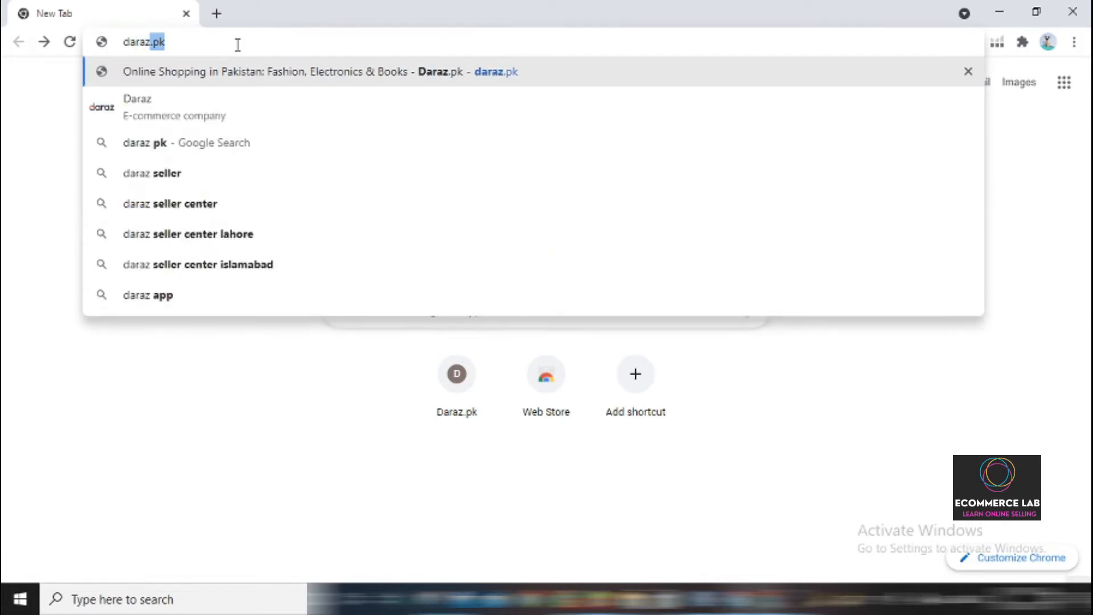
{"action": "key", "text": "Return"}
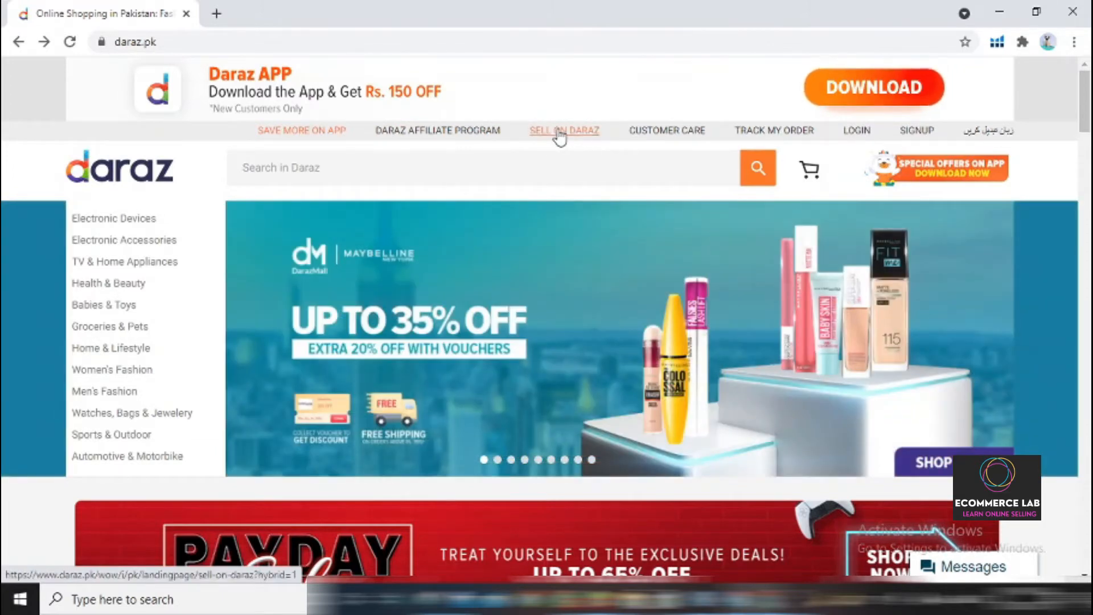
Step: Start selling from the Sell on Daraz page and confirm signing up as a Local Seller
{"action": "left_click", "coordinate": [560, 137]}
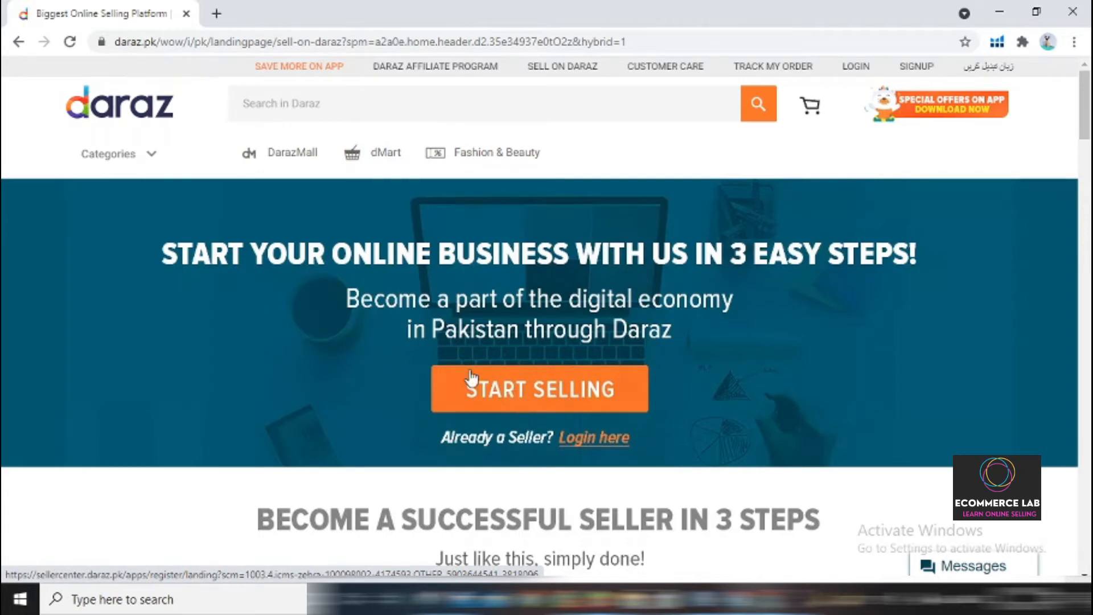
{"action": "left_click", "coordinate": [587, 395]}
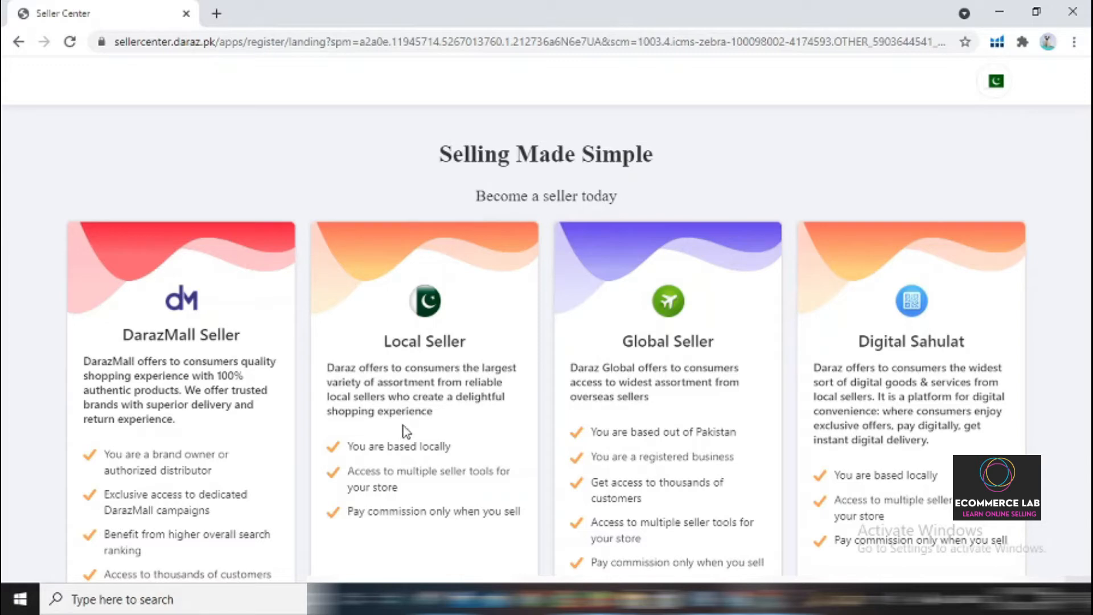
{"action": "scroll", "coordinate": [405, 431], "scroll_direction": "down", "scroll_amount": 3}
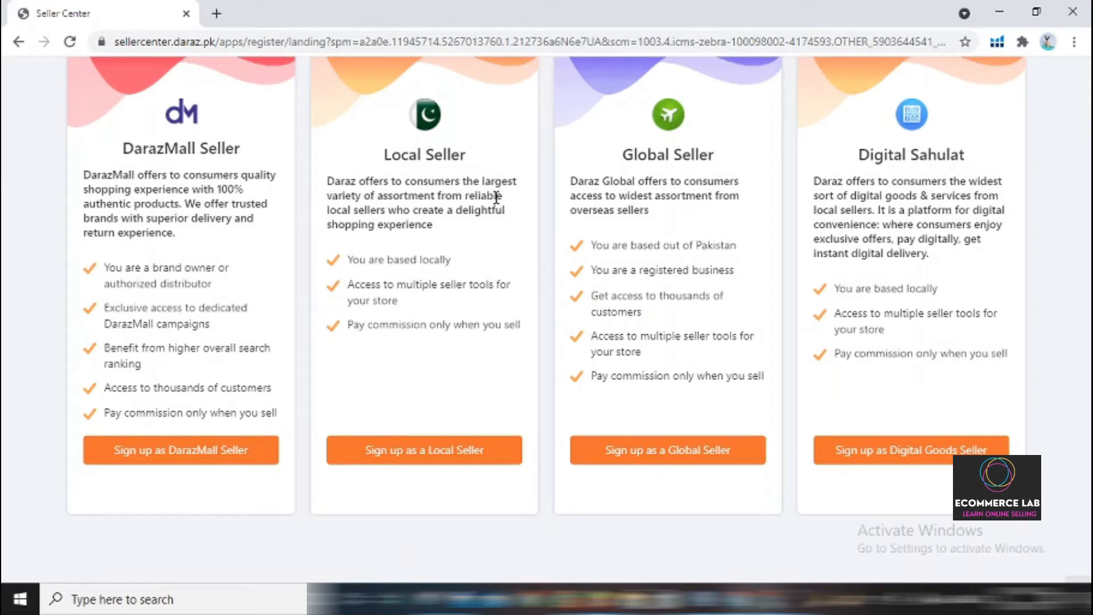
{"action": "scroll", "coordinate": [442, 180], "scroll_direction": "up", "scroll_amount": 3}
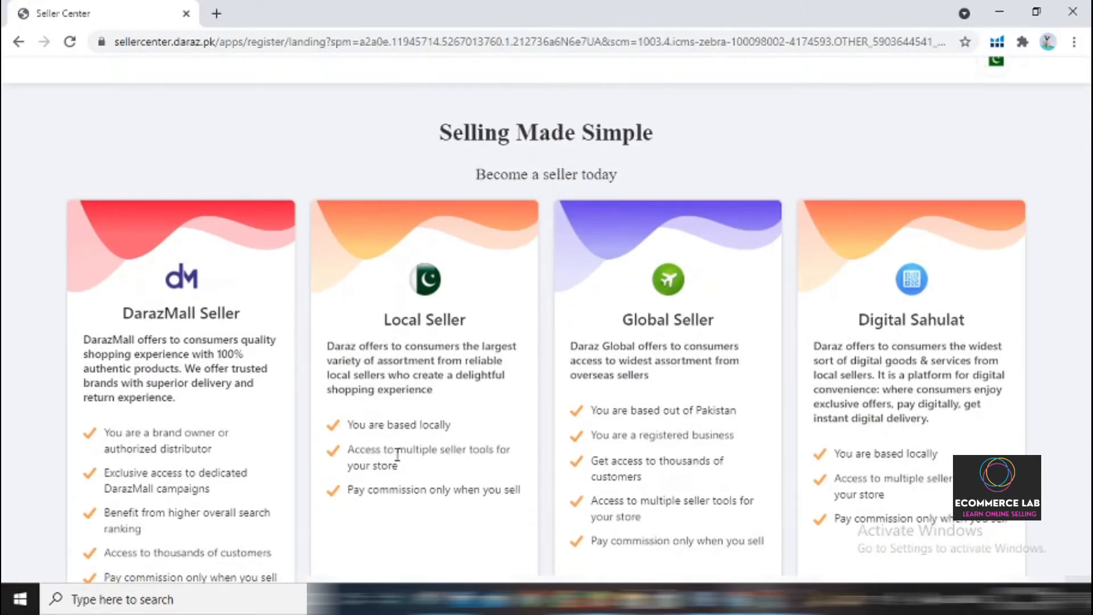
{"action": "scroll", "coordinate": [398, 455], "scroll_direction": "down", "scroll_amount": 3}
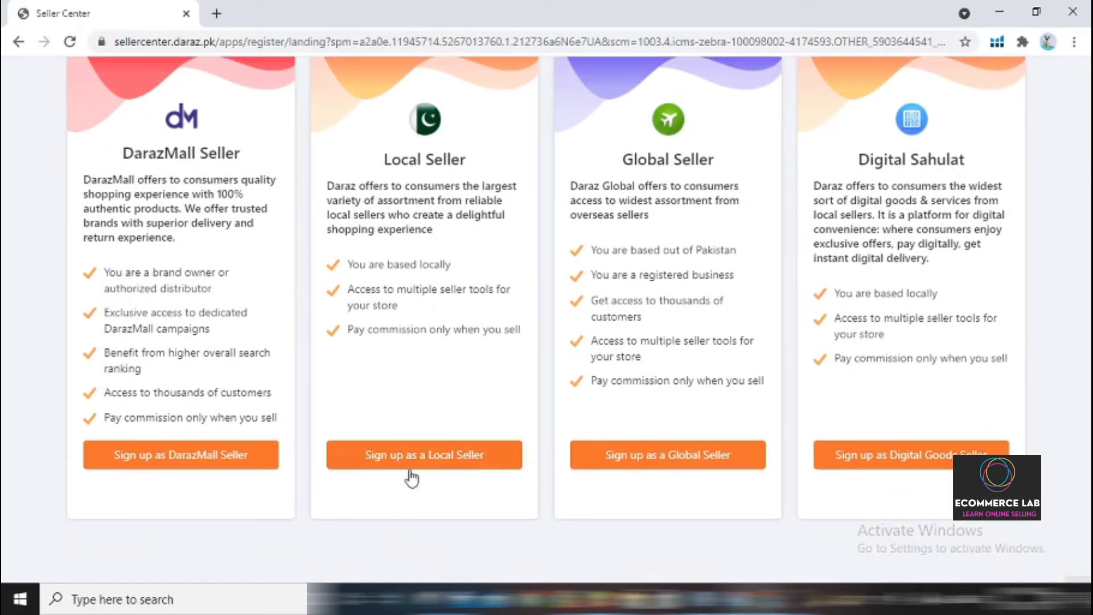
{"action": "left_click", "coordinate": [448, 455]}
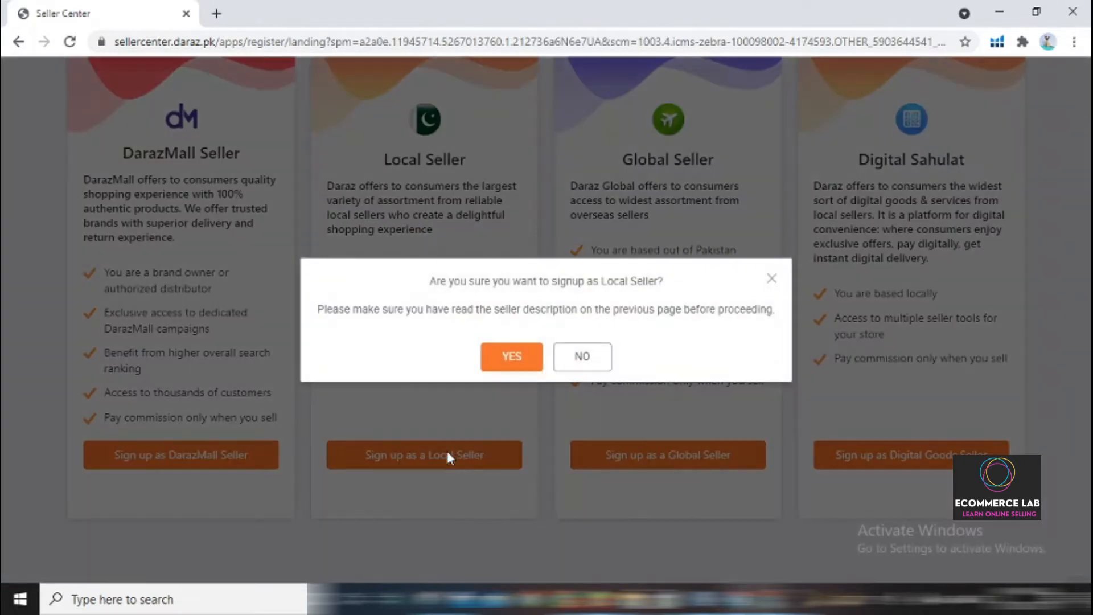
{"action": "left_click", "coordinate": [508, 357]}
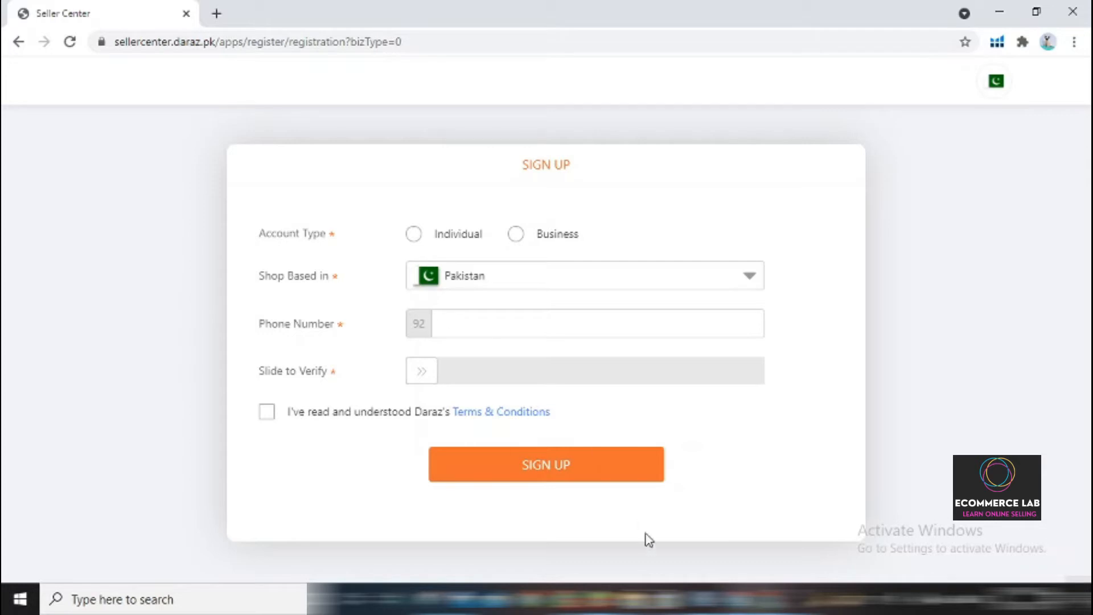
Step: Review the sign-up requirements in the Daraz Seller Central note in Notepad, then return to the registration form
{"action": "mouse_move", "coordinate": [683, 598]}
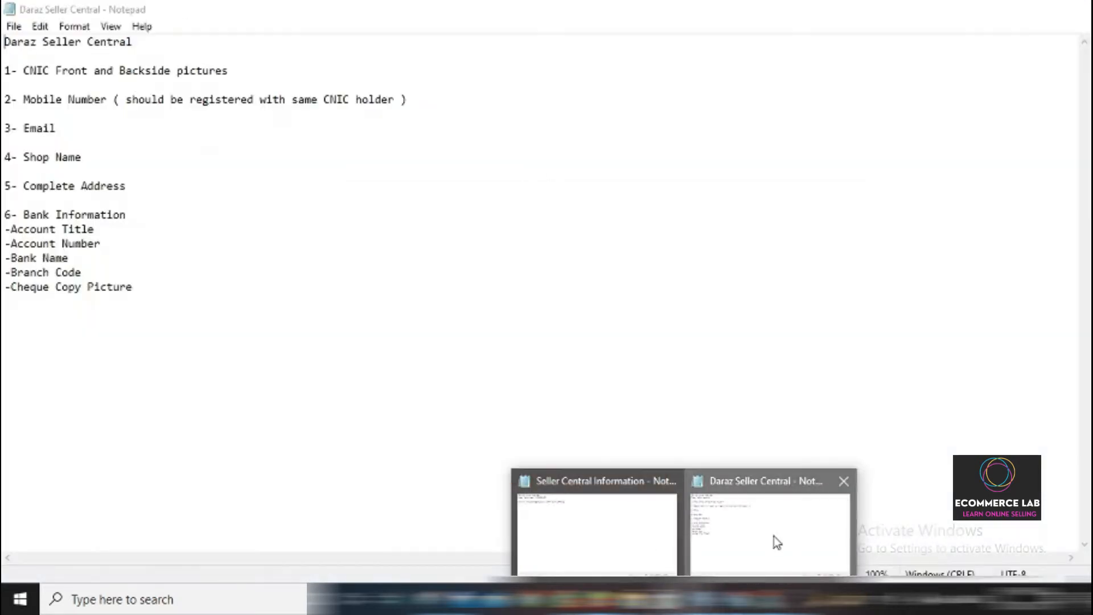
{"action": "left_click", "coordinate": [773, 535]}
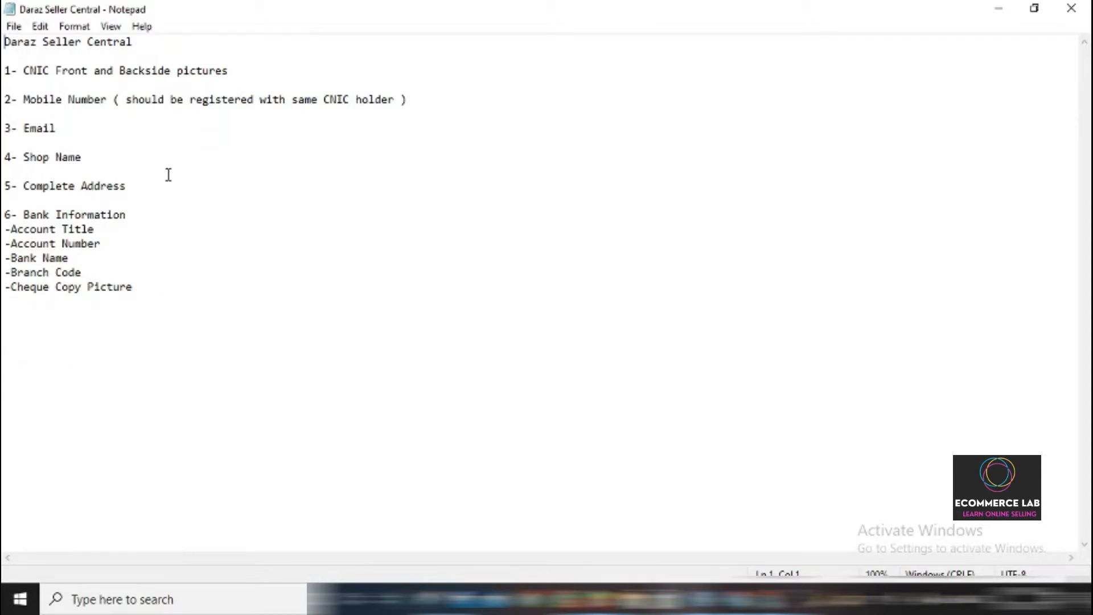
{"action": "left_click", "coordinate": [1000, 8]}
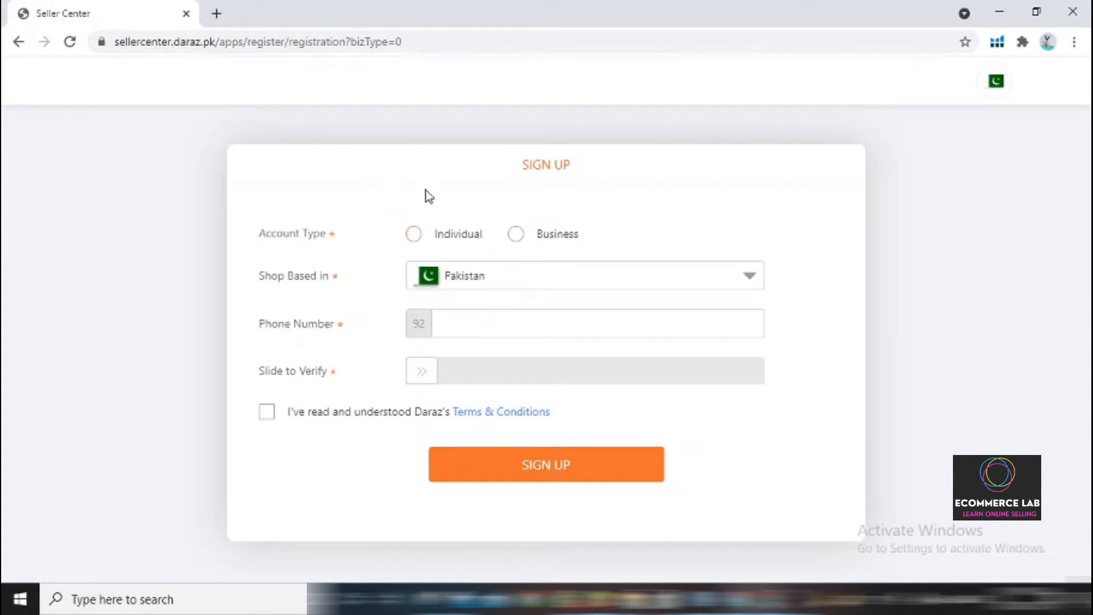
Step: Set the account type to Individual and enter the seller's phone number
{"action": "left_click", "coordinate": [413, 244]}
{"action": "left_click", "coordinate": [414, 238]}
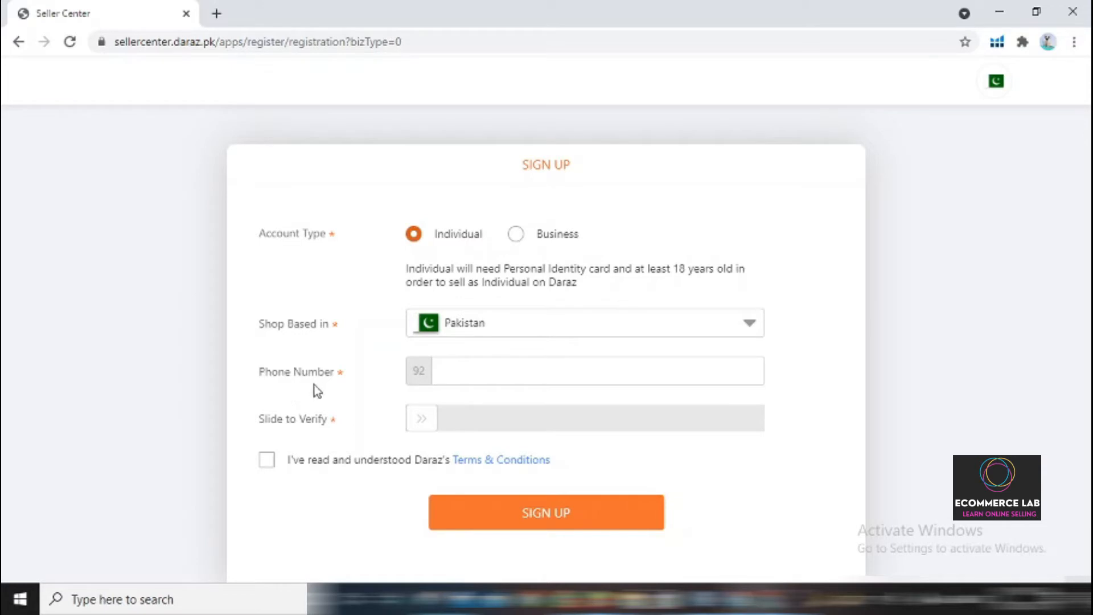
{"action": "left_click", "coordinate": [458, 364]}
{"action": "left_click", "coordinate": [478, 374]}
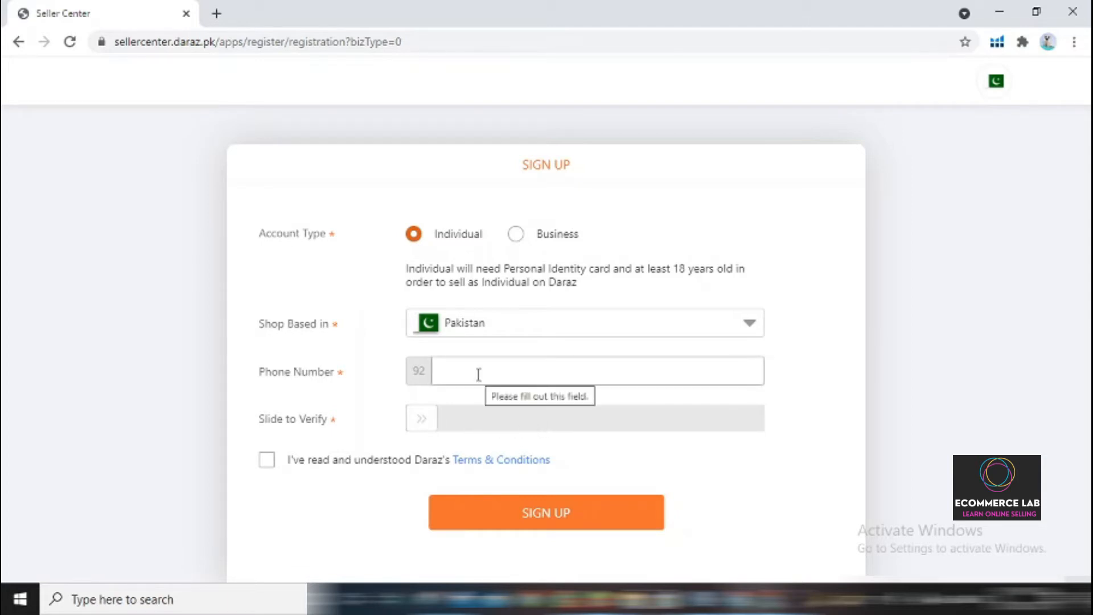
{"action": "type", "text": "3"}
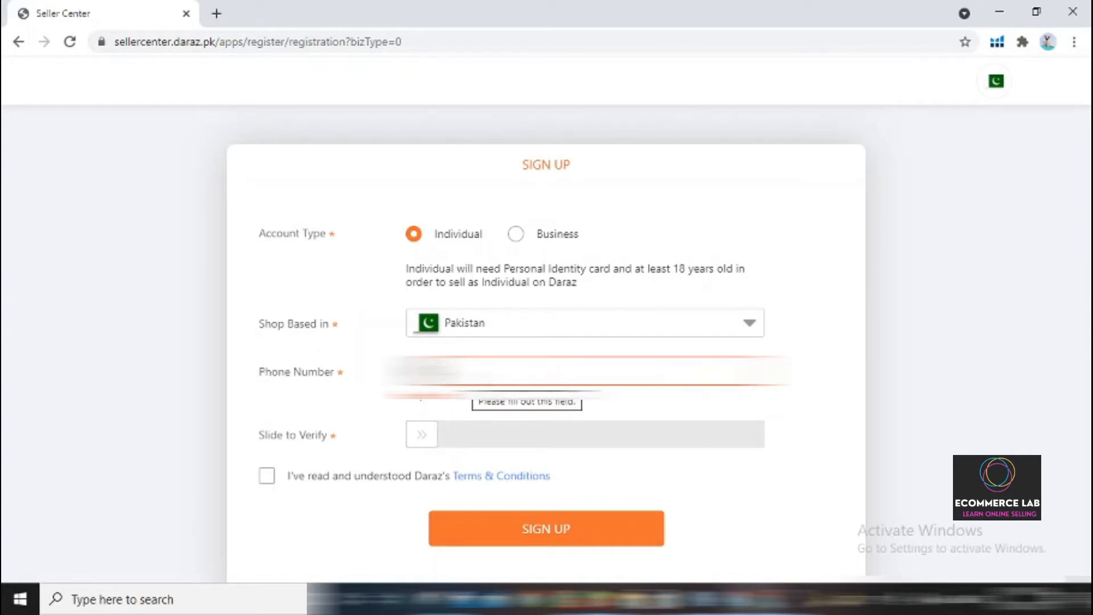
{"action": "key", "text": "ctrl+v"}
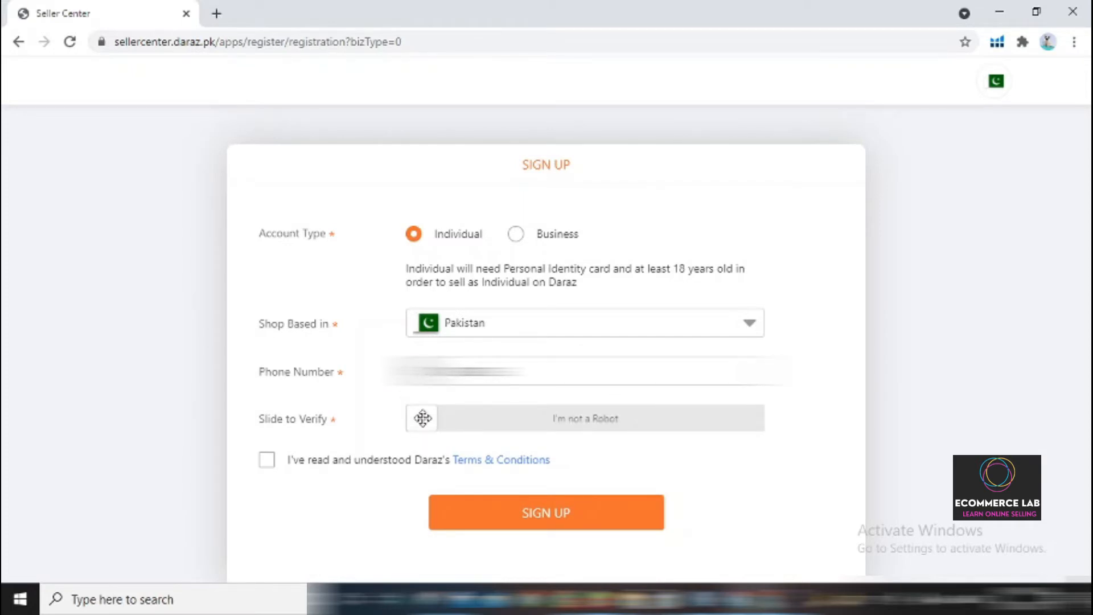
Step: Complete the slide verification and enter the verification code
{"action": "left_click_drag", "start_coordinate": [422, 418], "coordinate": [632, 458]}
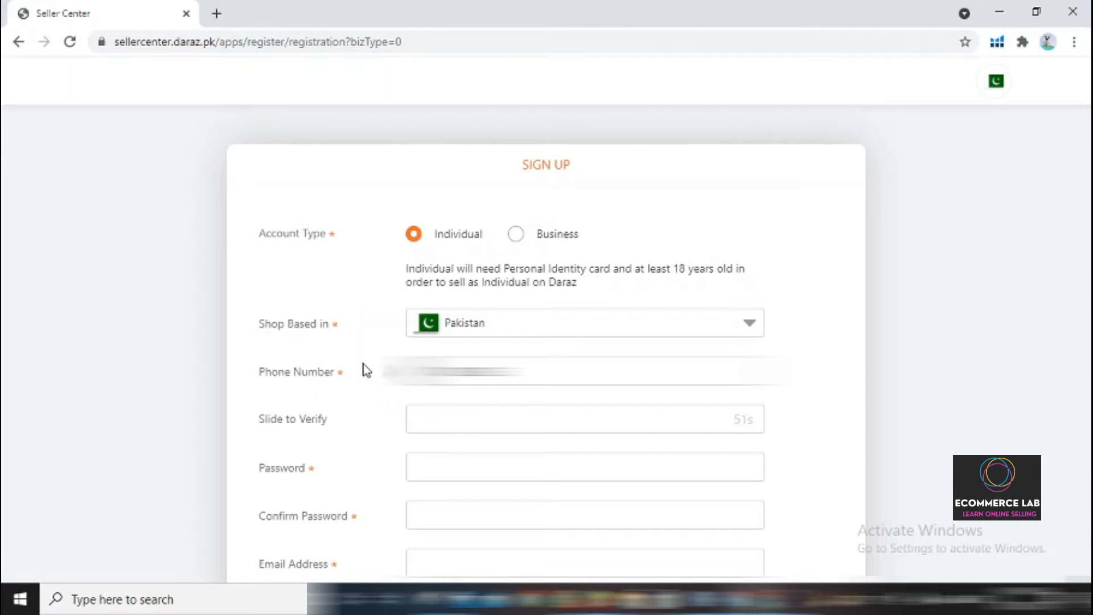
{"action": "left_click", "coordinate": [454, 415]}
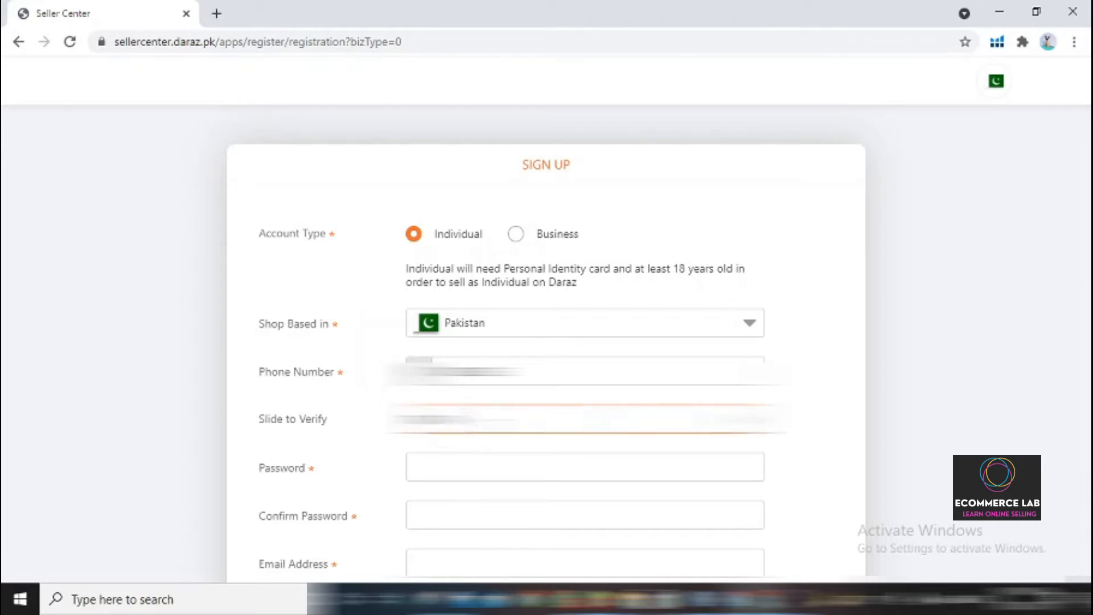
Step: Fill in the account password and its confirmation, the email address, store name and promo code
{"action": "left_click", "coordinate": [483, 458]}
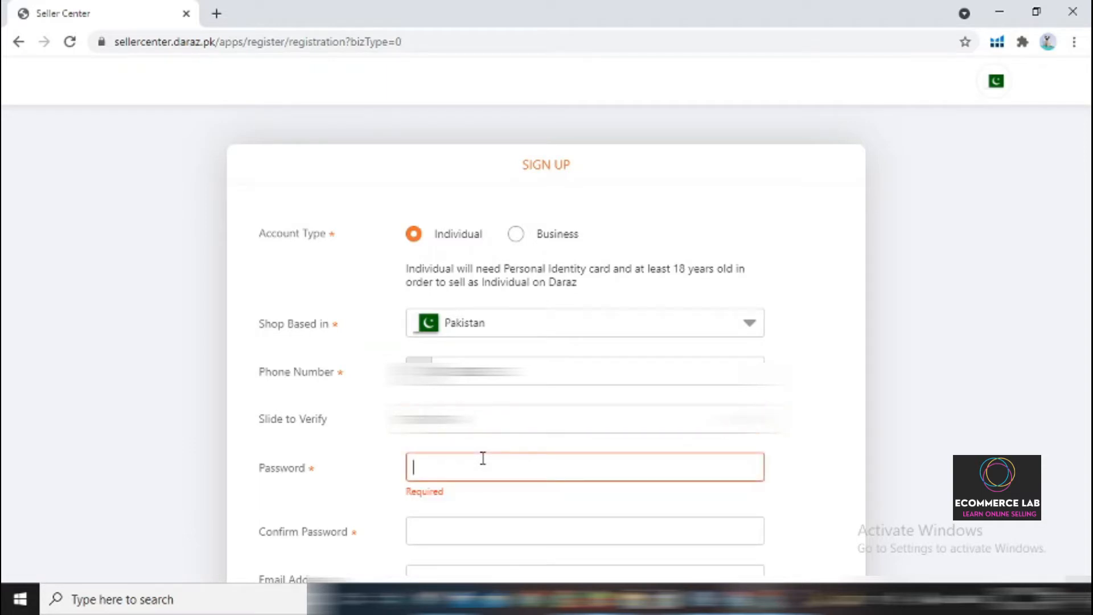
{"action": "scroll", "coordinate": [919, 288], "scroll_direction": "down", "scroll_amount": 3}
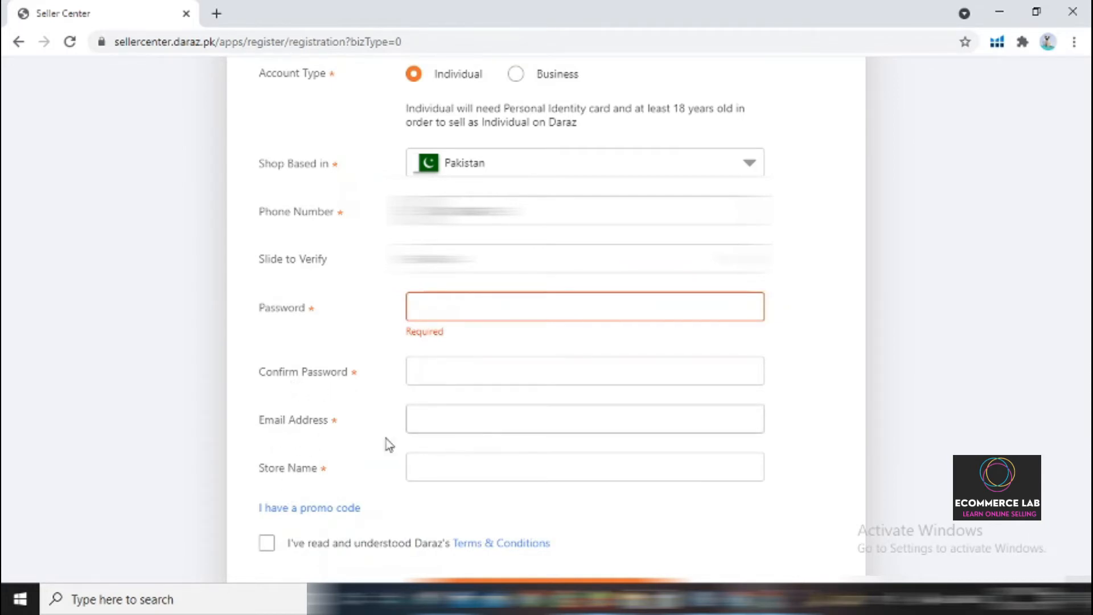
{"action": "scroll", "coordinate": [312, 483], "scroll_direction": "down", "scroll_amount": 2}
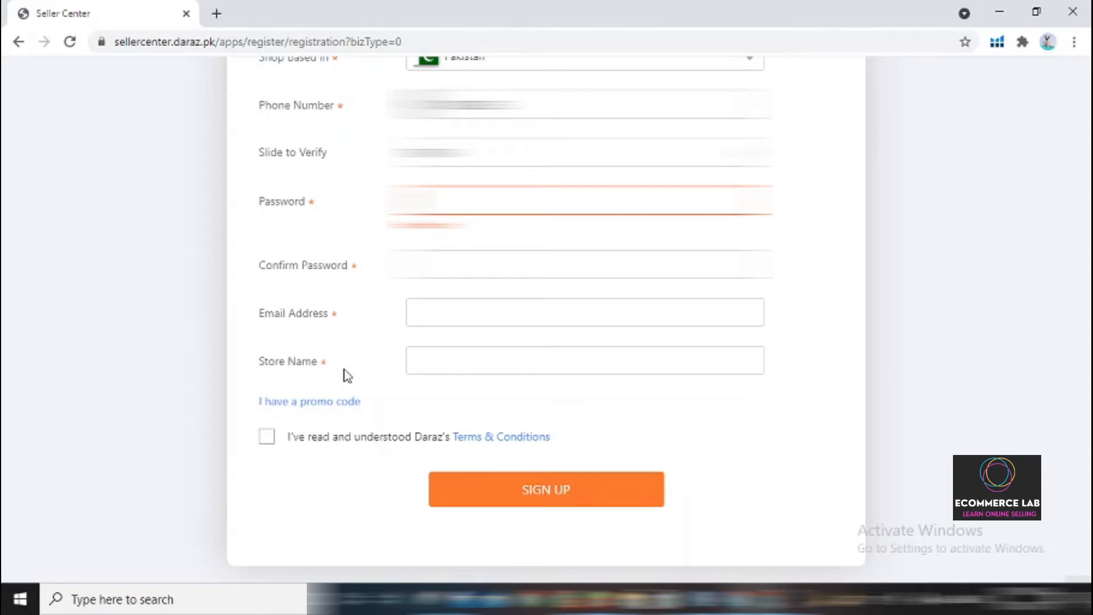
{"action": "left_click", "coordinate": [418, 363]}
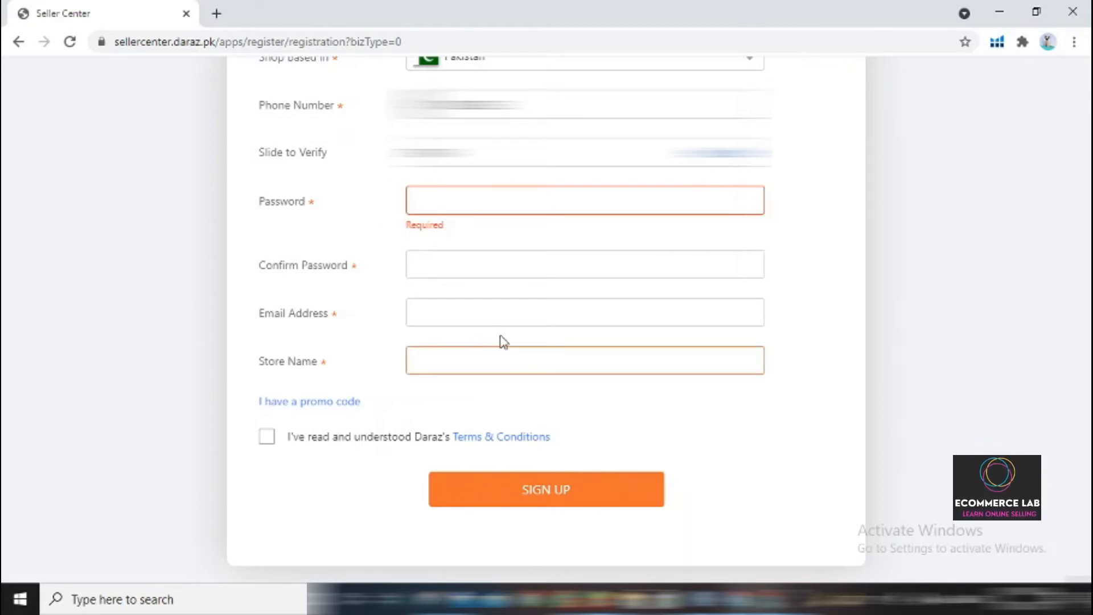
{"action": "scroll", "coordinate": [507, 210], "scroll_direction": "up", "scroll_amount": 2}
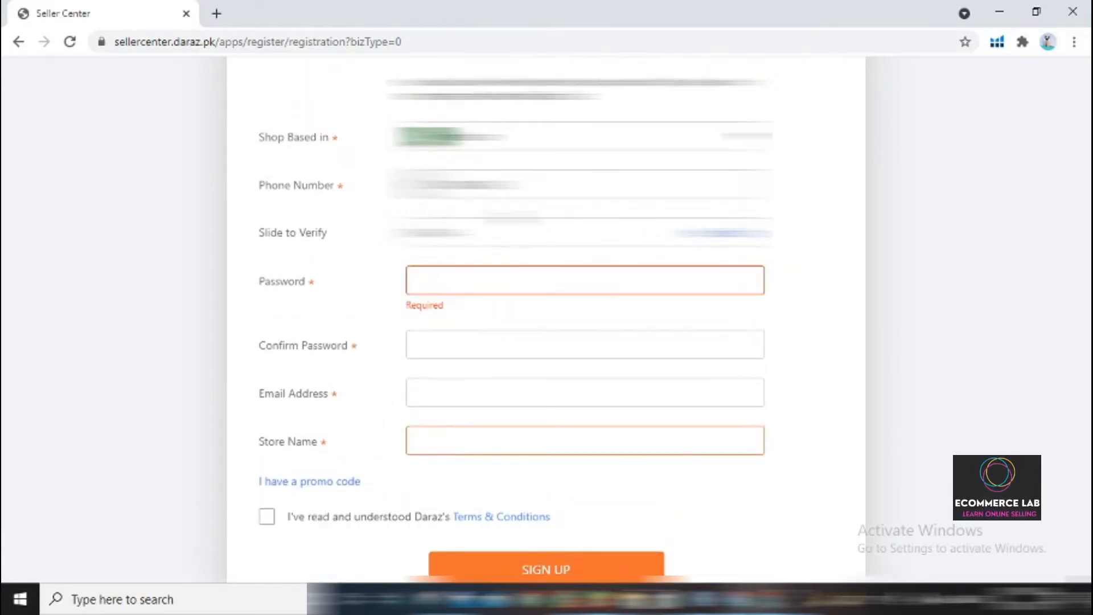
{"action": "left_click", "coordinate": [473, 280]}
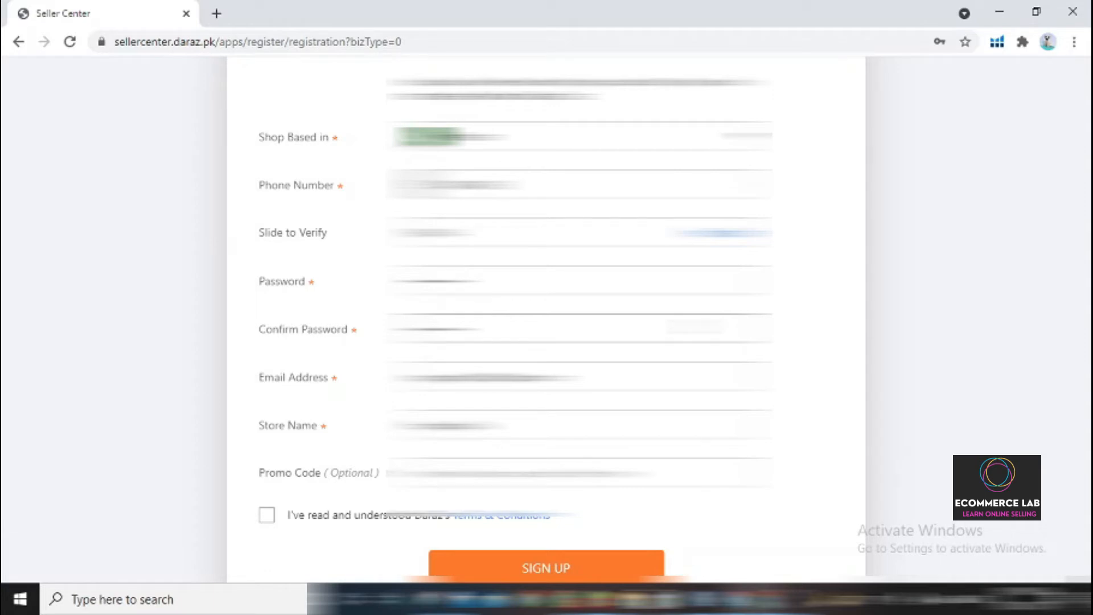
Step: Accept Daraz's Terms & Conditions and submit the sign-up form
{"action": "left_click", "coordinate": [266, 517]}
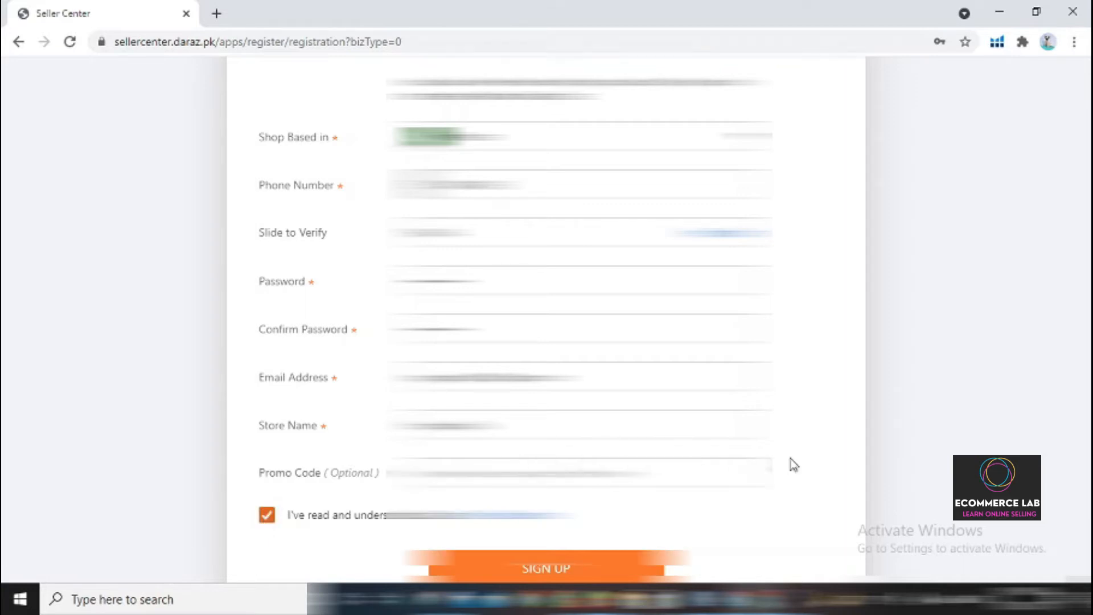
{"action": "scroll", "coordinate": [791, 463], "scroll_direction": "up", "scroll_amount": 2}
{"action": "scroll", "coordinate": [791, 463], "scroll_direction": "down", "scroll_amount": 4}
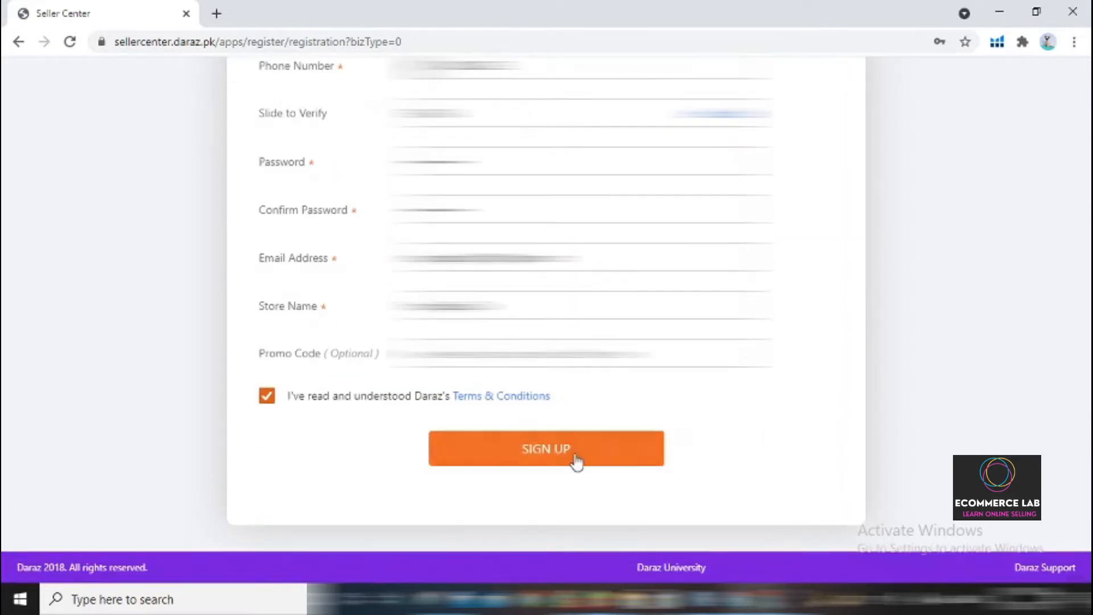
{"action": "left_click", "coordinate": [545, 462]}
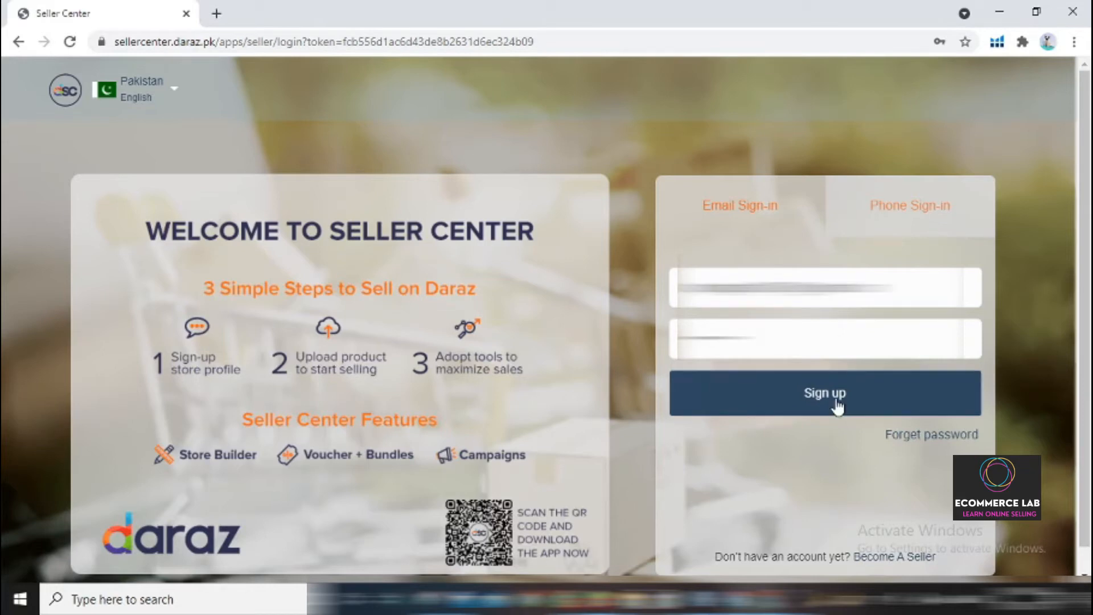
Step: Sign in to Seller Center with the seller's email and password, and dismiss the Join Sales-Back Campaign notice
{"action": "left_click", "coordinate": [835, 400]}
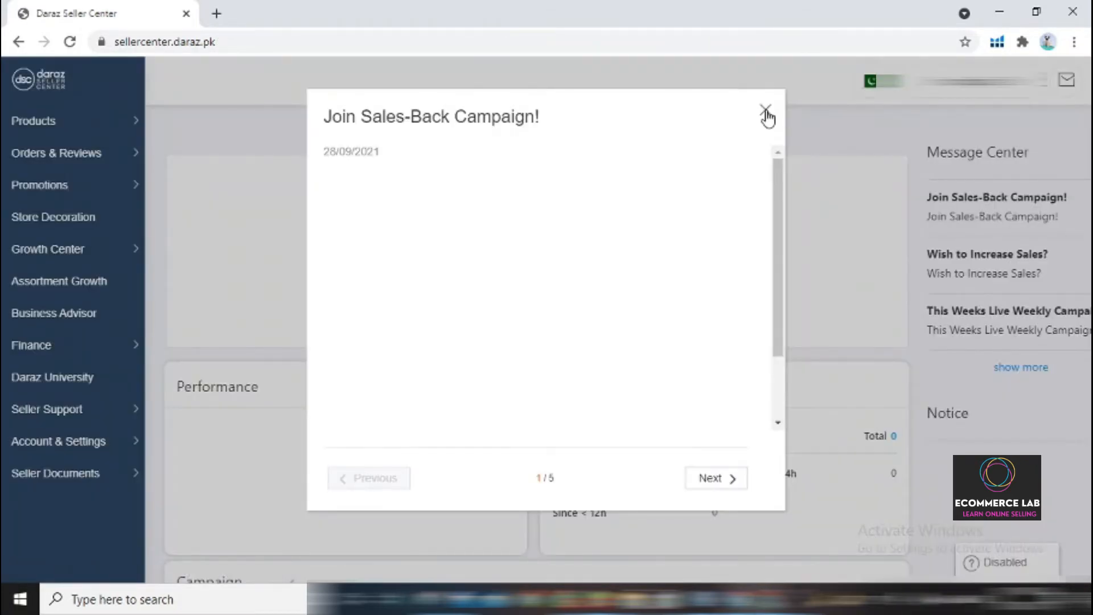
{"action": "left_click", "coordinate": [765, 111]}
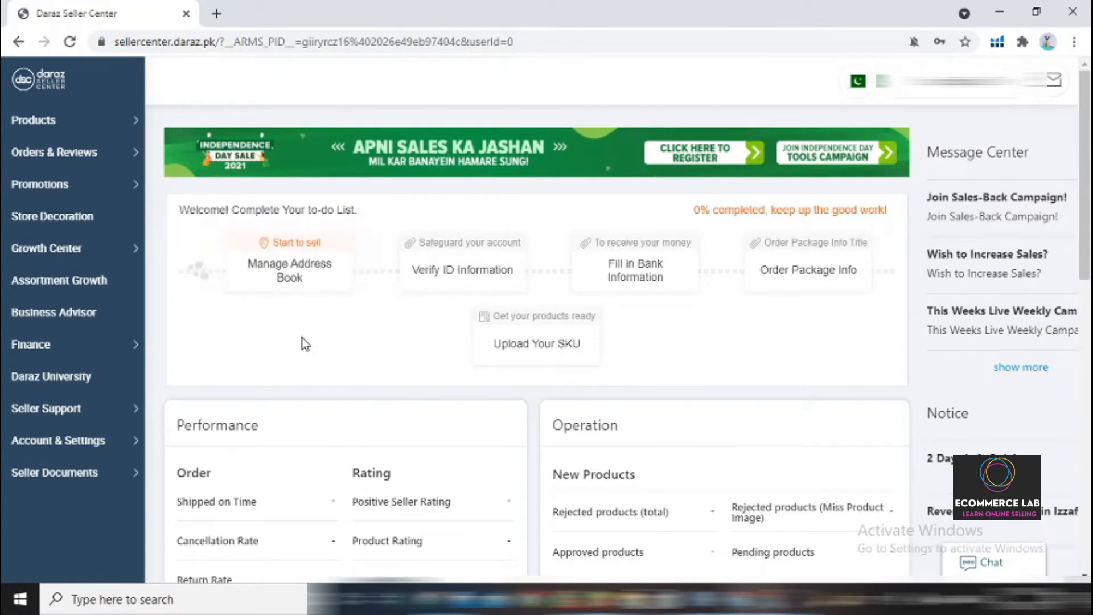
Step: Open Manage Address Book from the to-do list and fill in the business address, including its state, area and location
{"action": "left_click", "coordinate": [307, 279]}
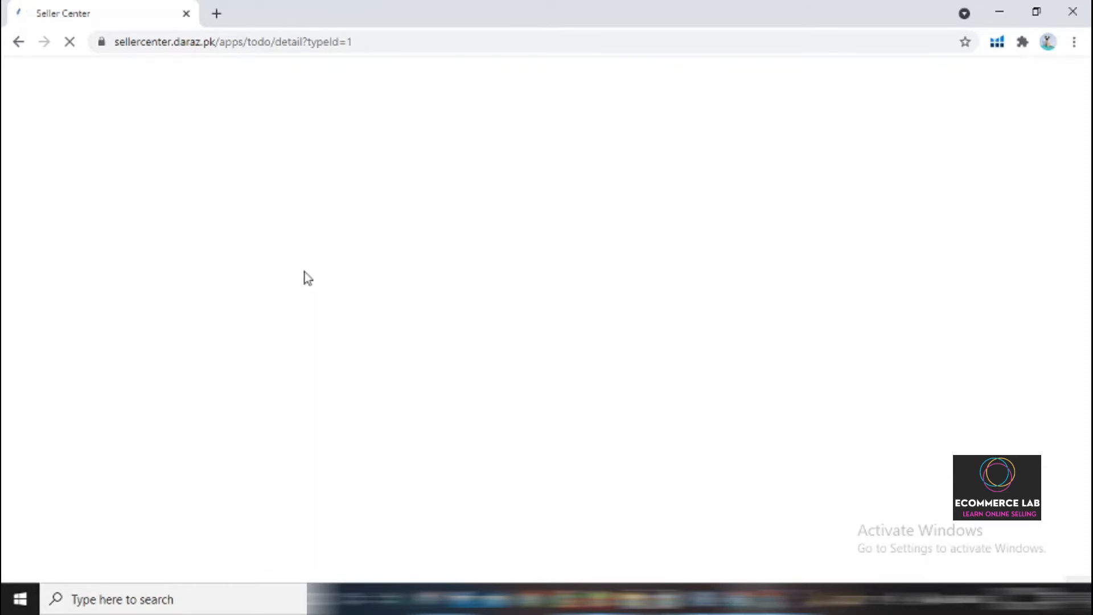
{"action": "left_click", "coordinate": [362, 133]}
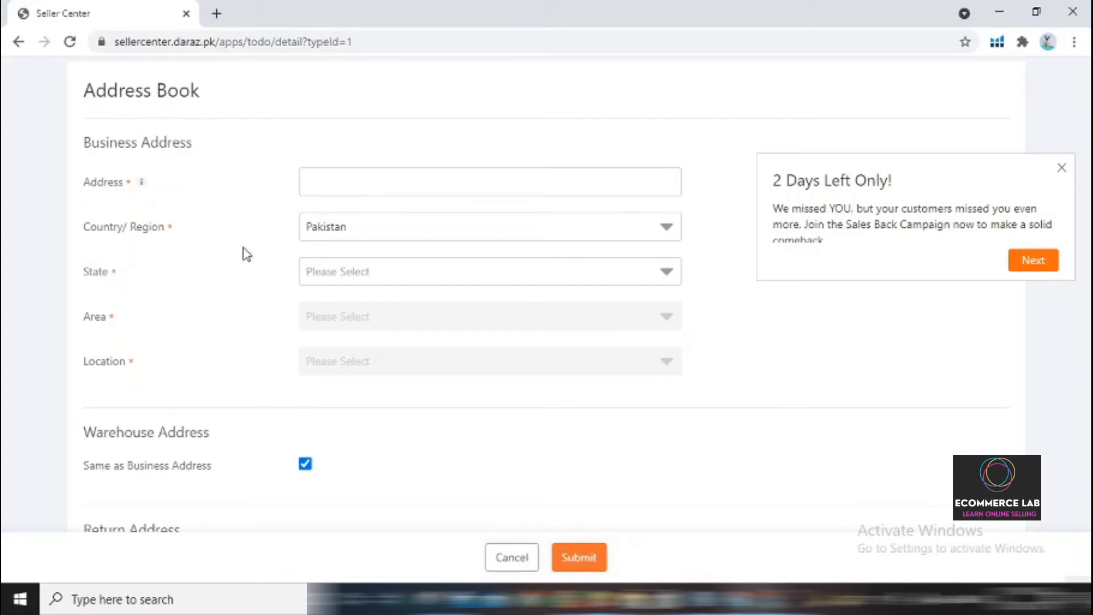
{"action": "left_click", "coordinate": [342, 180]}
{"action": "left_click", "coordinate": [664, 271]}
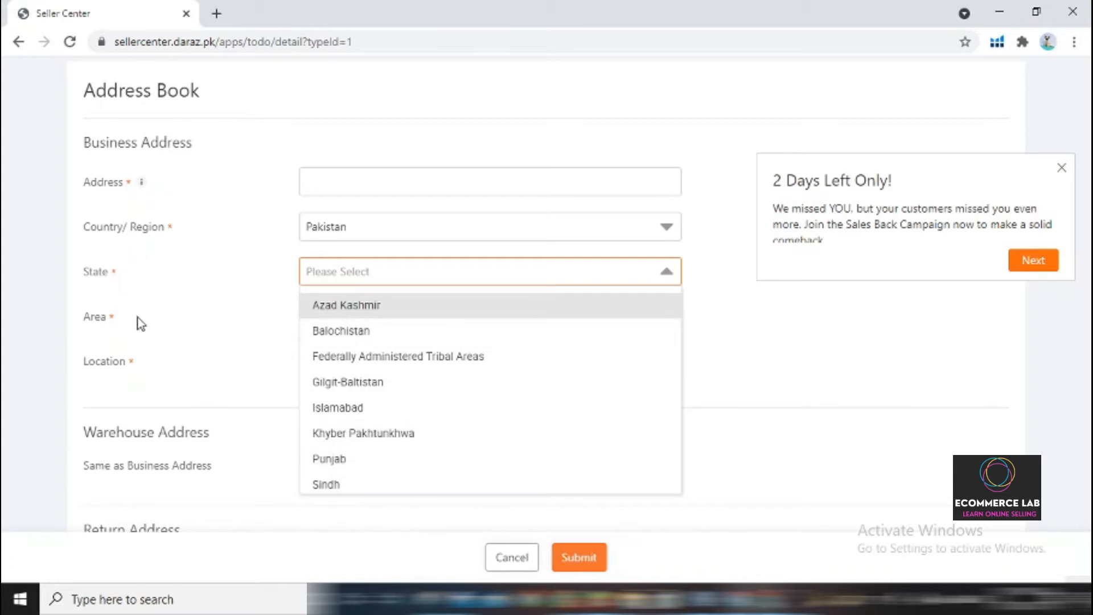
{"action": "left_click", "coordinate": [34, 329]}
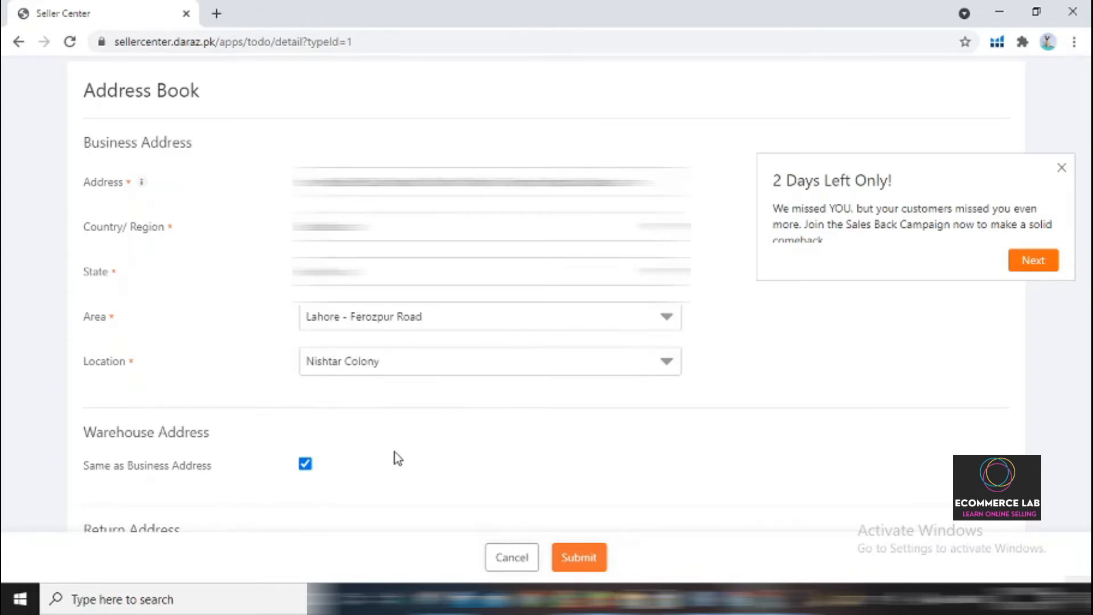
{"action": "scroll", "coordinate": [397, 458], "scroll_direction": "down", "scroll_amount": 3}
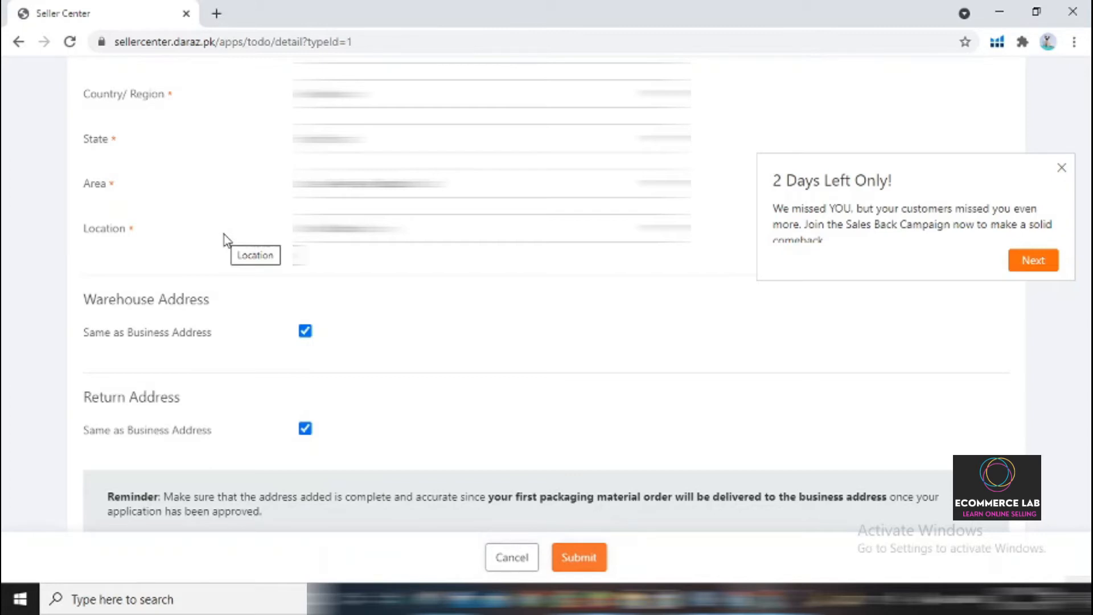
{"action": "left_click", "coordinate": [306, 332]}
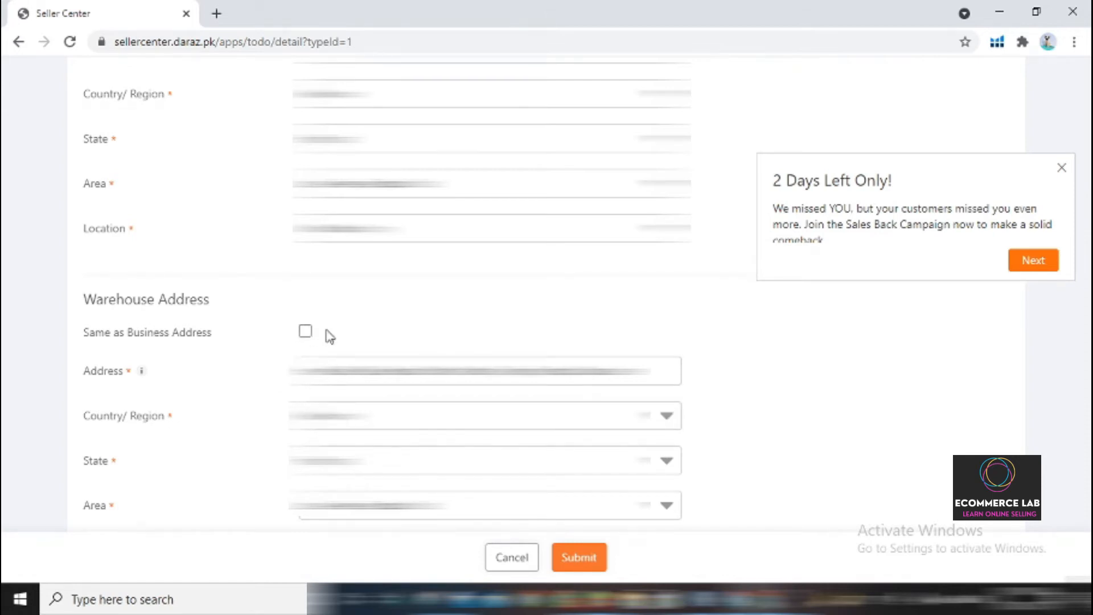
{"action": "scroll", "coordinate": [226, 161], "scroll_direction": "up", "scroll_amount": 1}
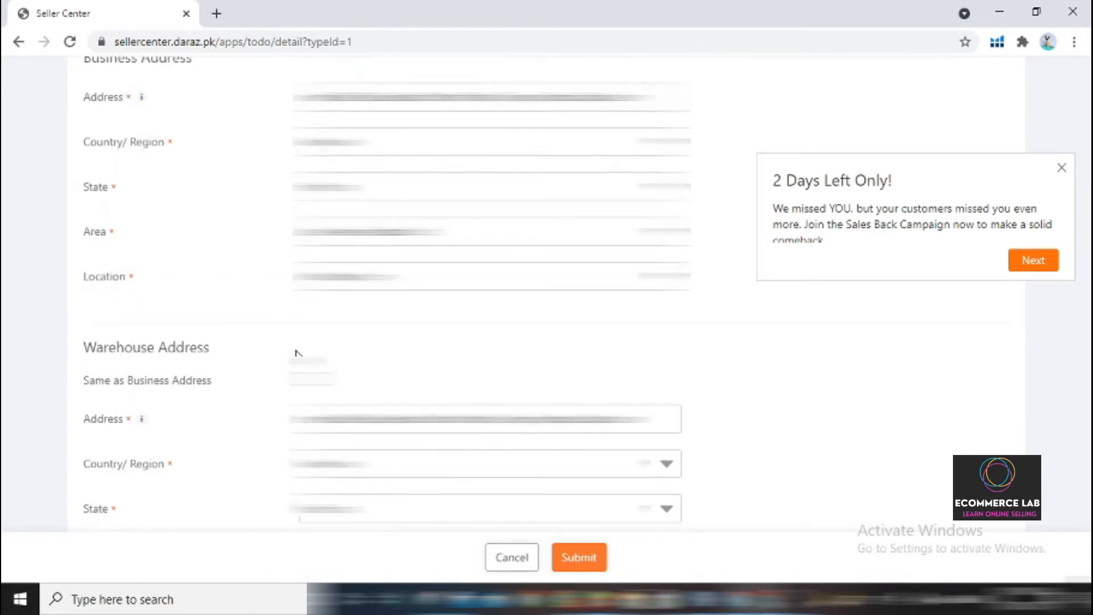
{"action": "left_click", "coordinate": [312, 380]}
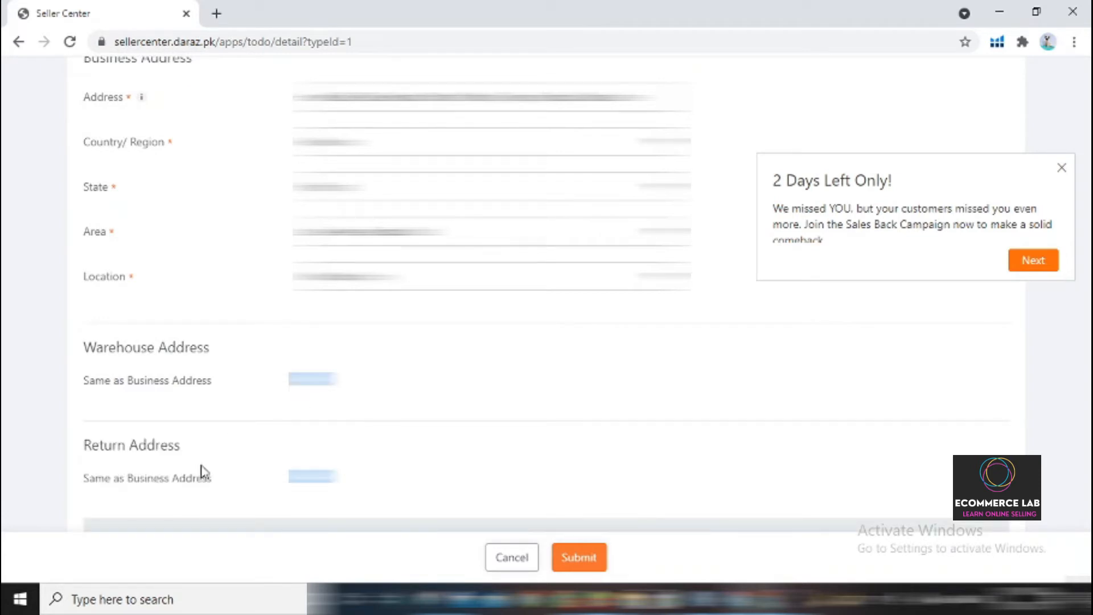
Step: Submit the address book with the warehouse and return addresses the same as the business address, and dismiss the campaign notice
{"action": "scroll", "coordinate": [263, 485], "scroll_direction": "down", "scroll_amount": 3}
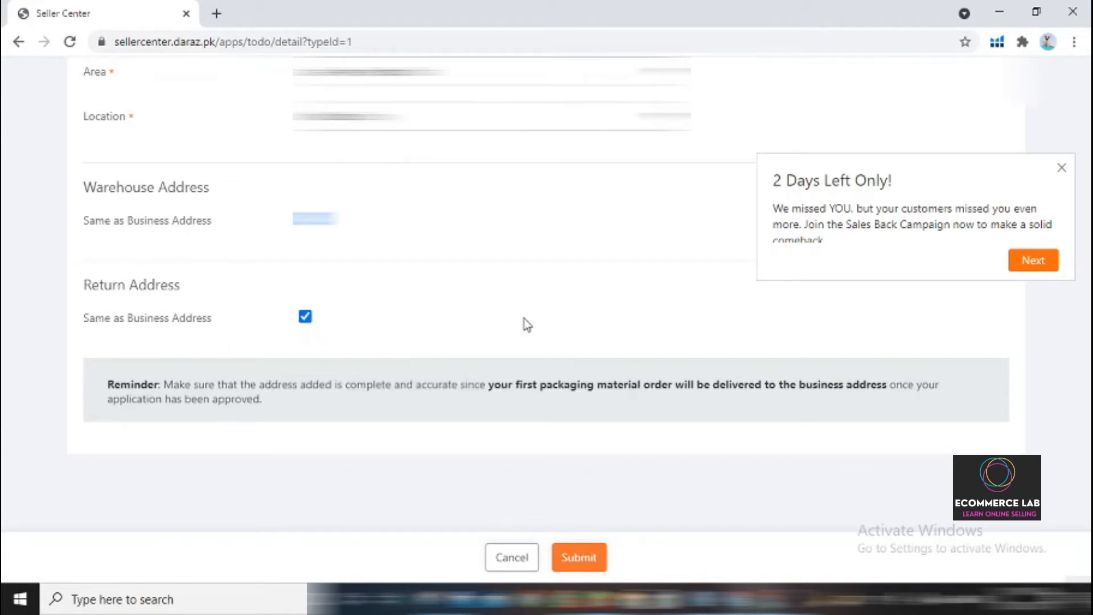
{"action": "scroll", "coordinate": [527, 325], "scroll_direction": "down", "scroll_amount": 1}
{"action": "scroll", "coordinate": [693, 420], "scroll_direction": "up", "scroll_amount": 1}
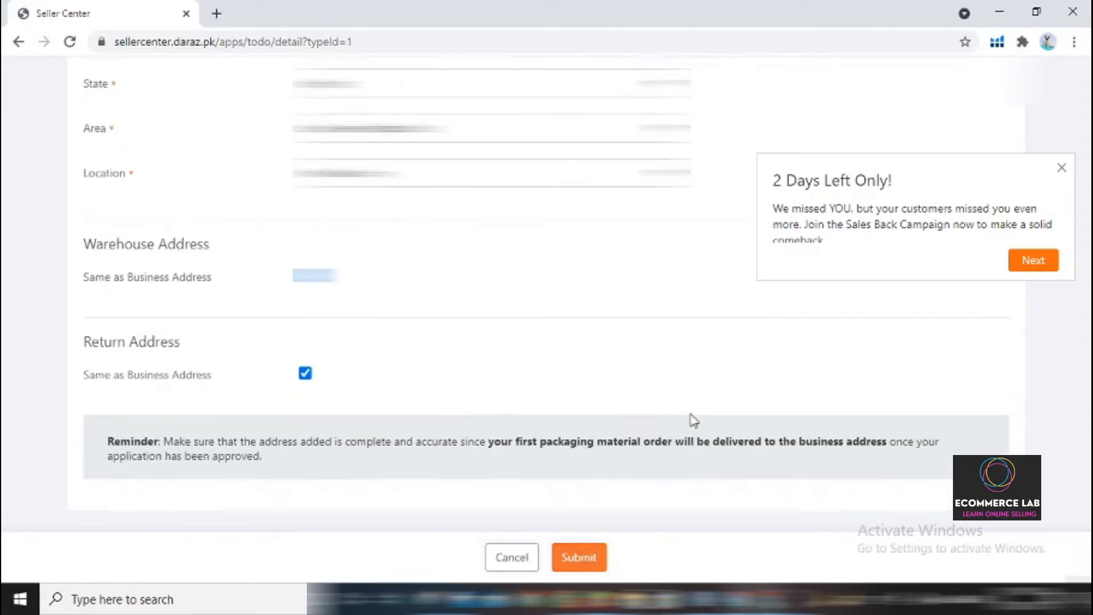
{"action": "scroll", "coordinate": [693, 420], "scroll_direction": "up", "scroll_amount": 1}
{"action": "scroll", "coordinate": [693, 420], "scroll_direction": "down", "scroll_amount": 2}
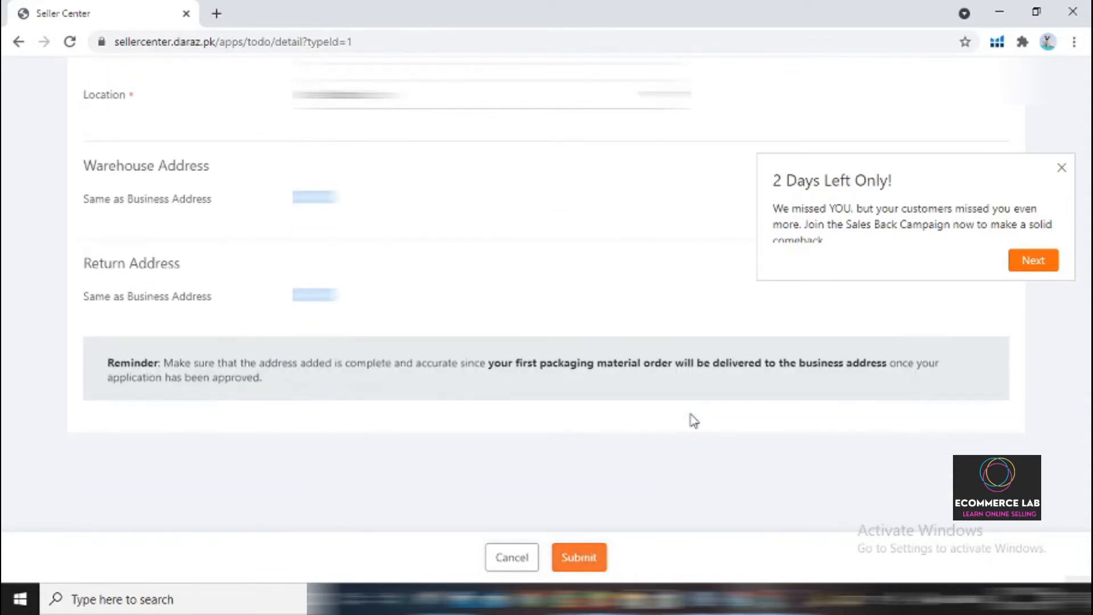
{"action": "left_click", "coordinate": [578, 557]}
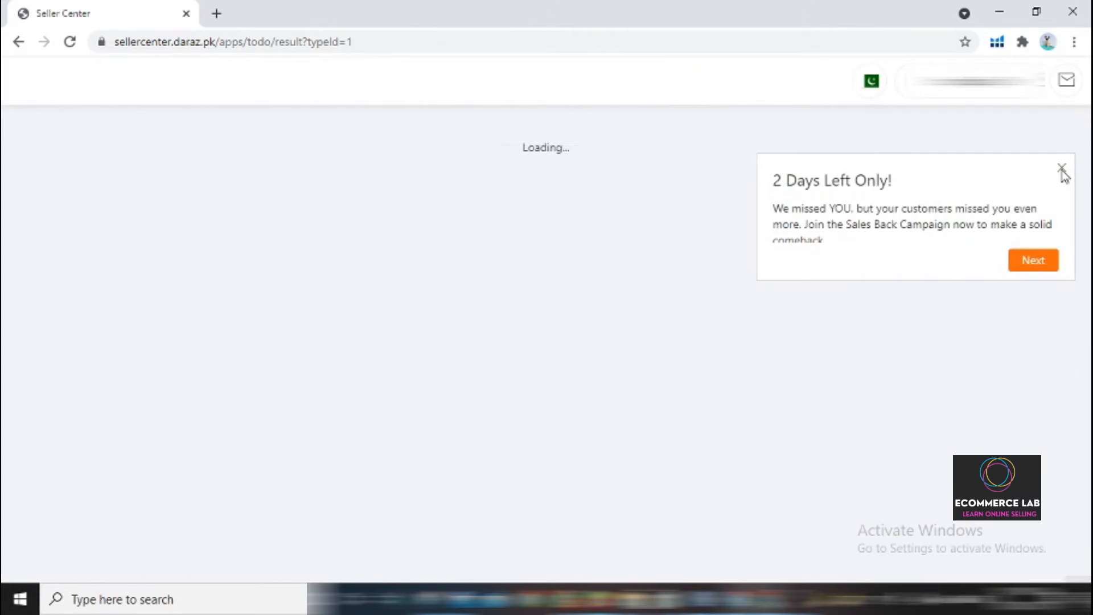
{"action": "left_click", "coordinate": [1061, 170]}
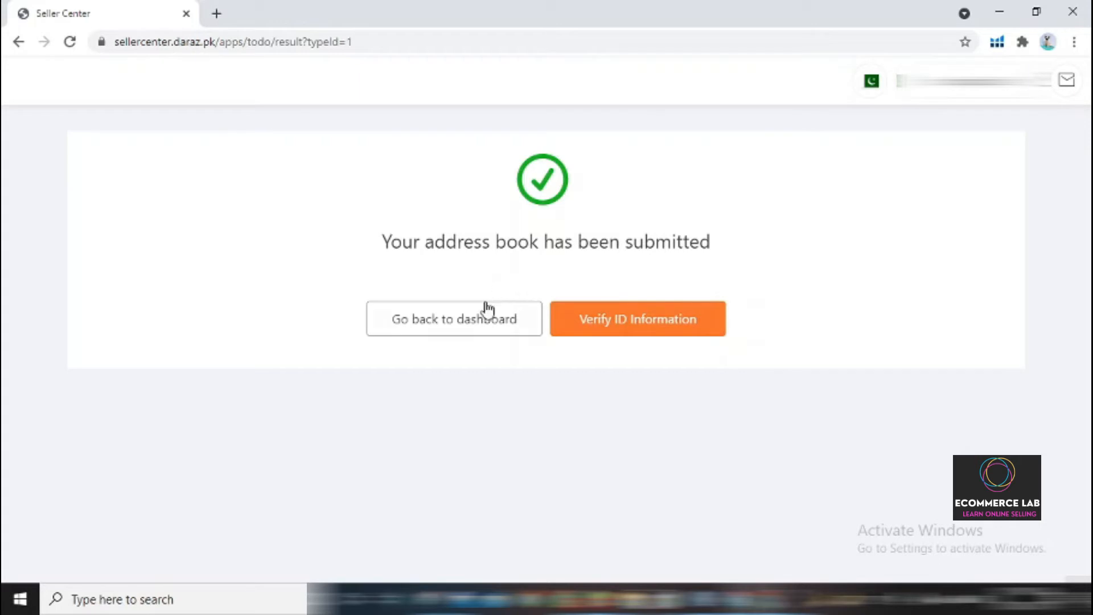
Step: Verify the ID information with type CNIC, the seller's name and CNIC number, upload Frontside.jpeg and backside.jpeg, and submit it
{"action": "left_click", "coordinate": [626, 333]}
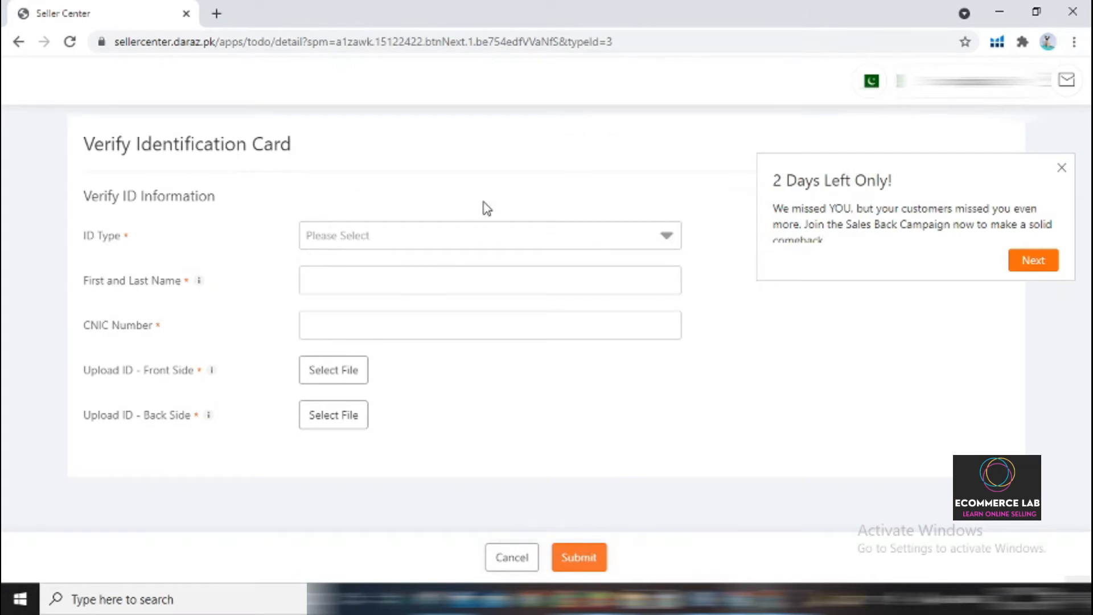
{"action": "left_click", "coordinate": [611, 237]}
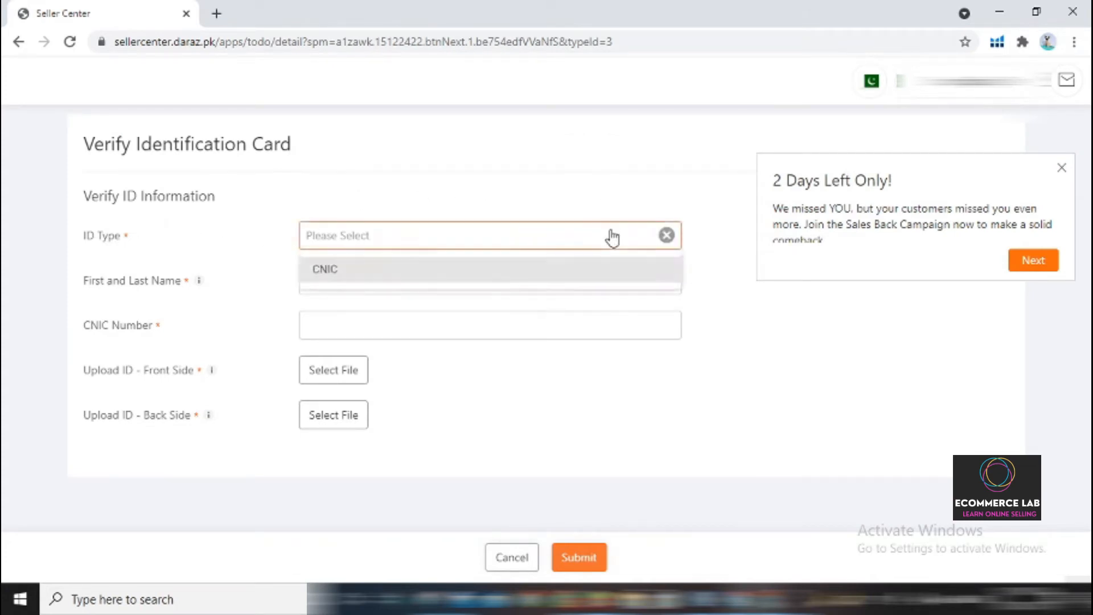
{"action": "left_click", "coordinate": [424, 276]}
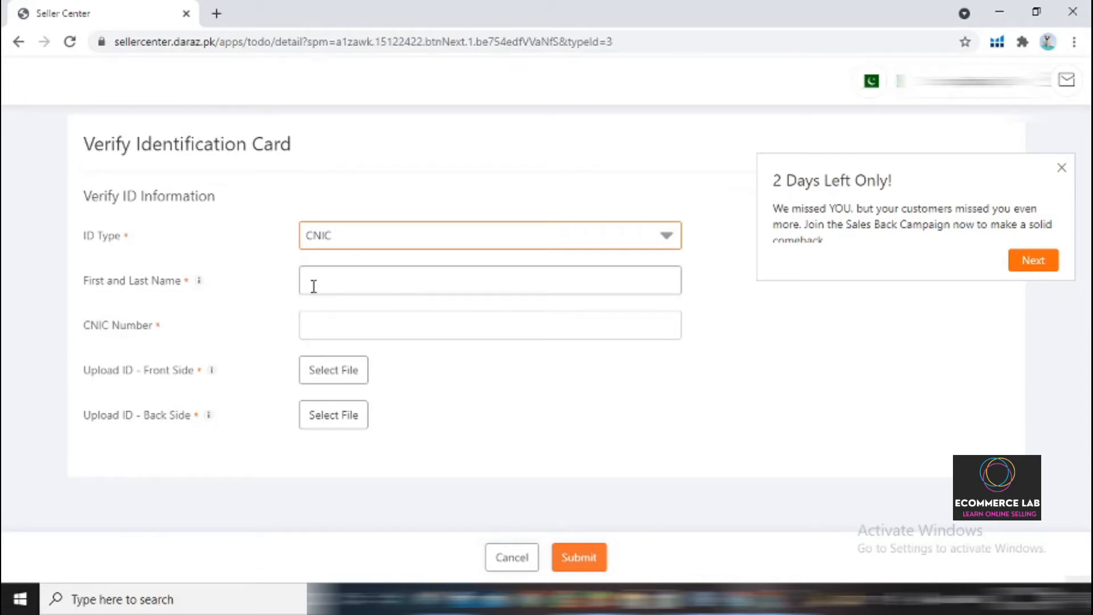
{"action": "left_click", "coordinate": [340, 286]}
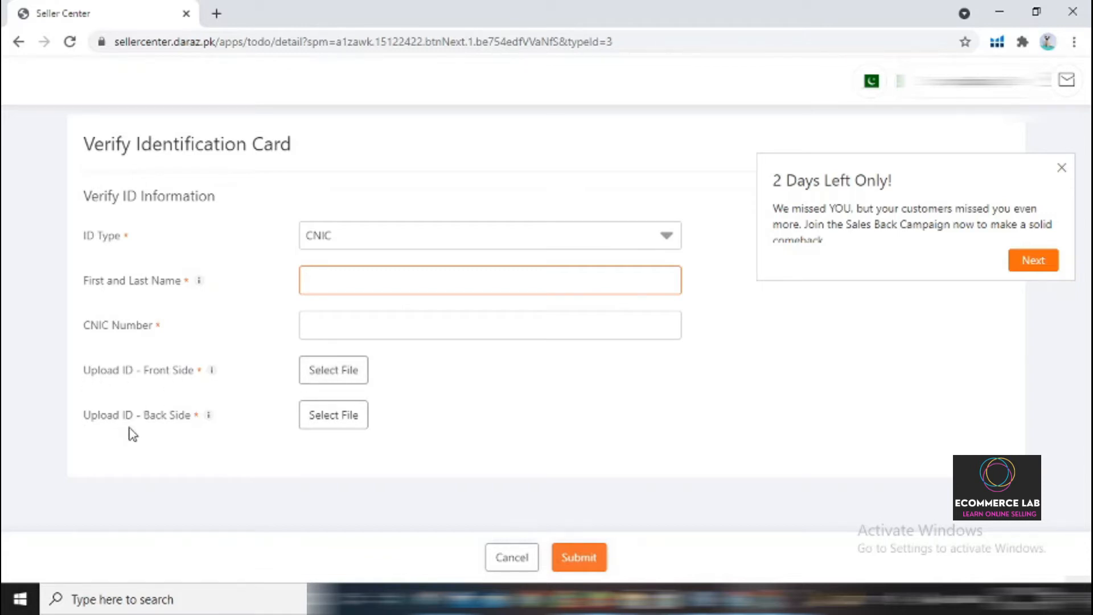
{"action": "left_click", "coordinate": [313, 424]}
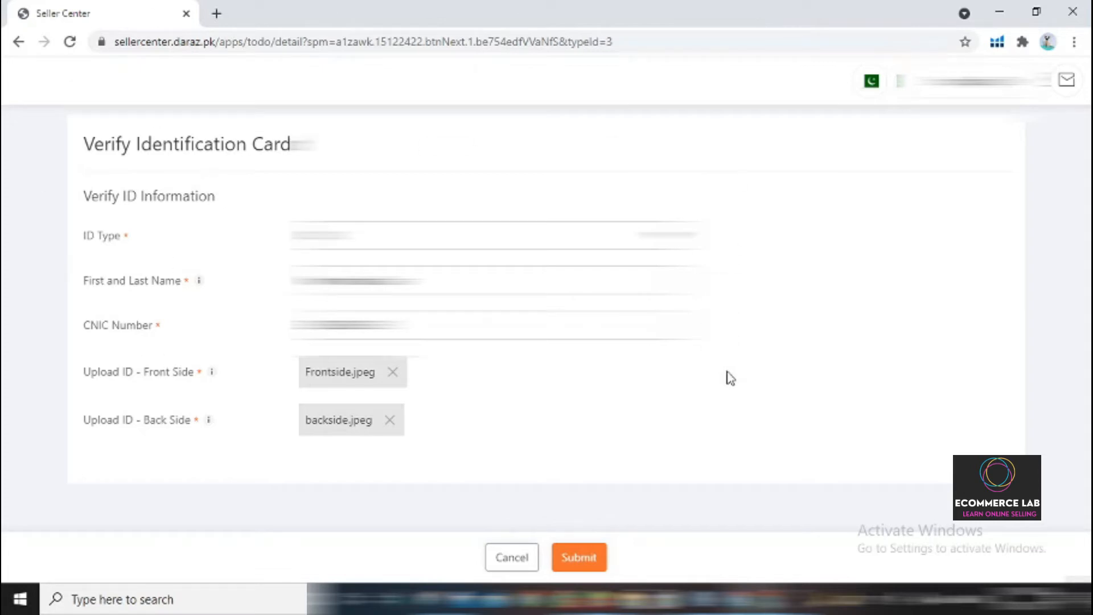
{"action": "scroll", "coordinate": [730, 377], "scroll_direction": "down", "scroll_amount": 3}
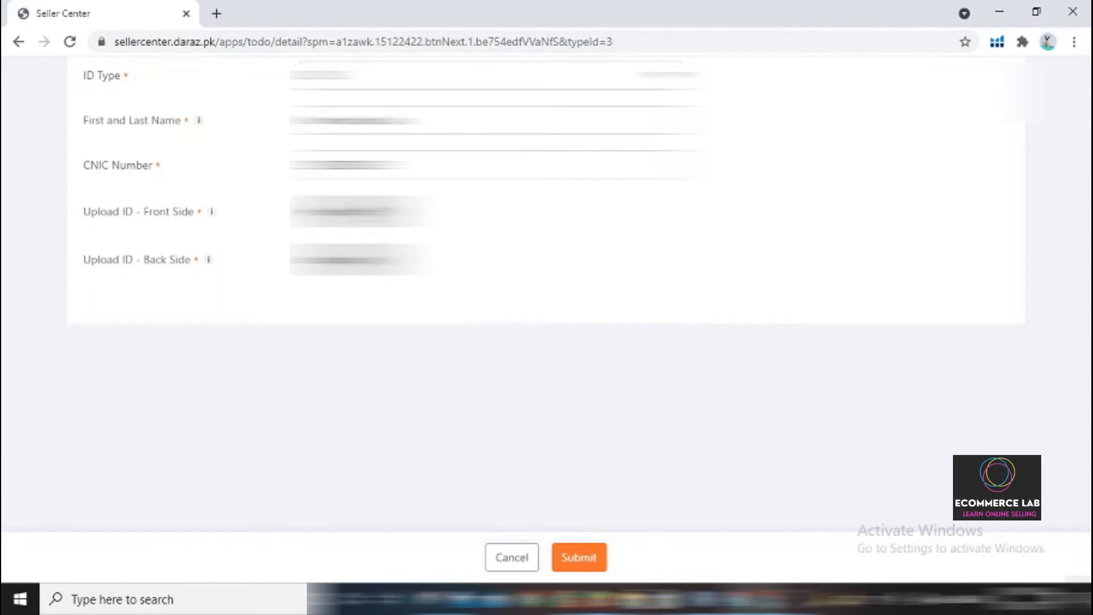
{"action": "left_click", "coordinate": [586, 560]}
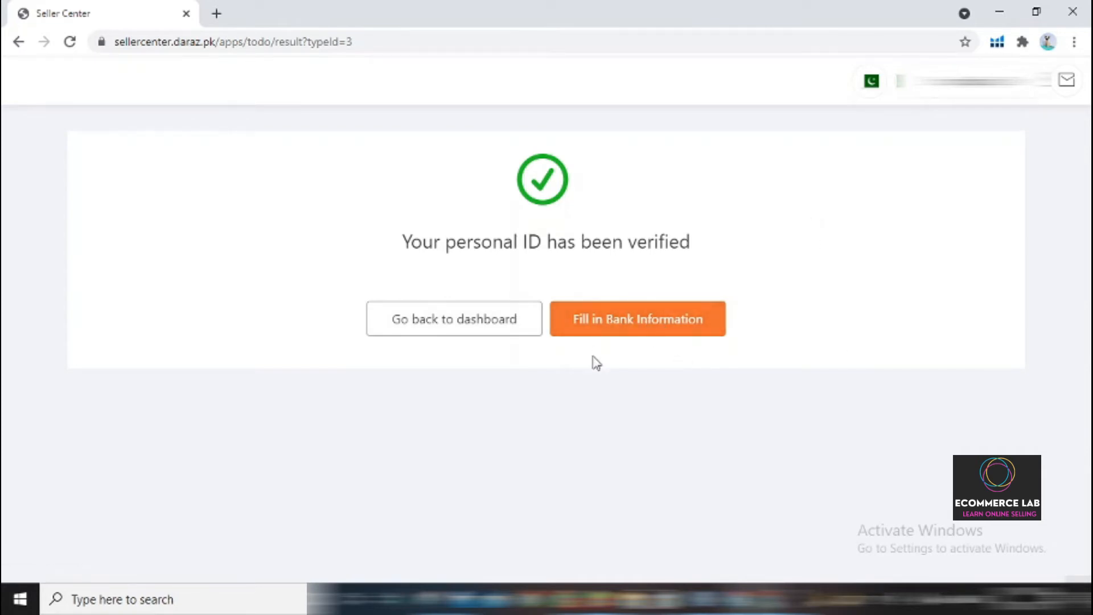
Step: Fill in the bank account title, IBAN, bank name and branch code, upload cheque copy.jpeg, and submit the bank information
{"action": "left_click", "coordinate": [603, 333]}
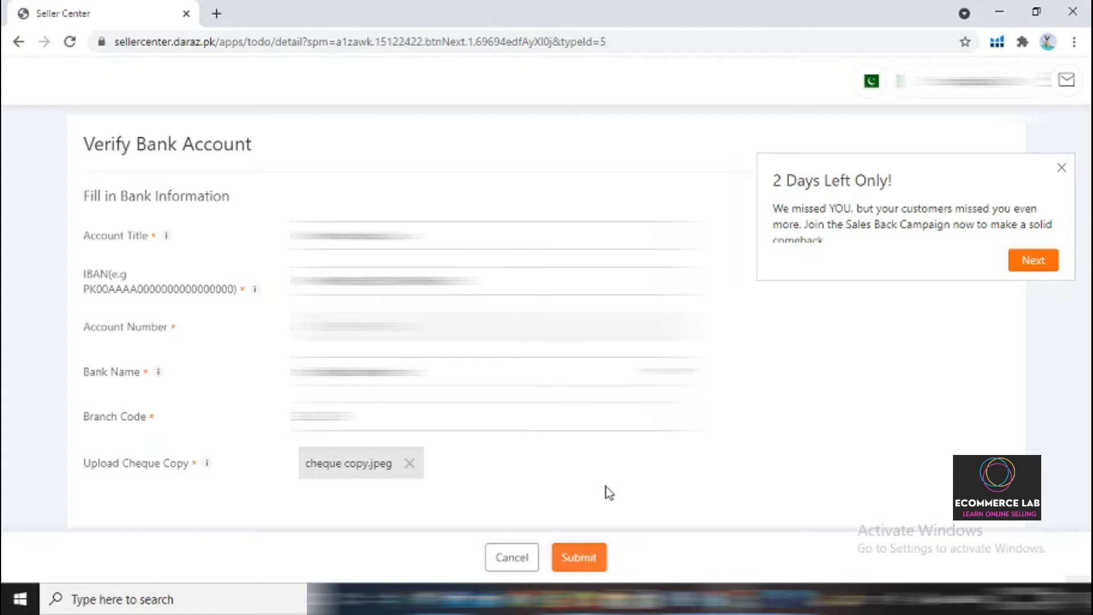
{"action": "left_click", "coordinate": [576, 557]}
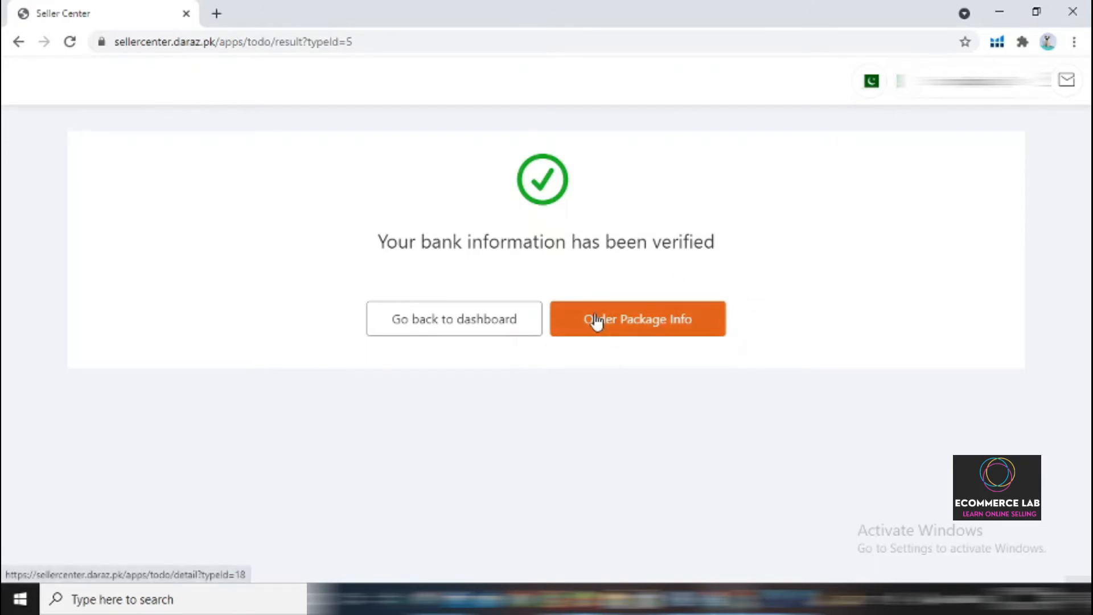
Step: Go to the Order Package Info task, dismiss the campaign notice, and open Packaging Material1, Packaging Material2 and Packaging Material3 in new tabs
{"action": "left_click", "coordinate": [676, 332]}
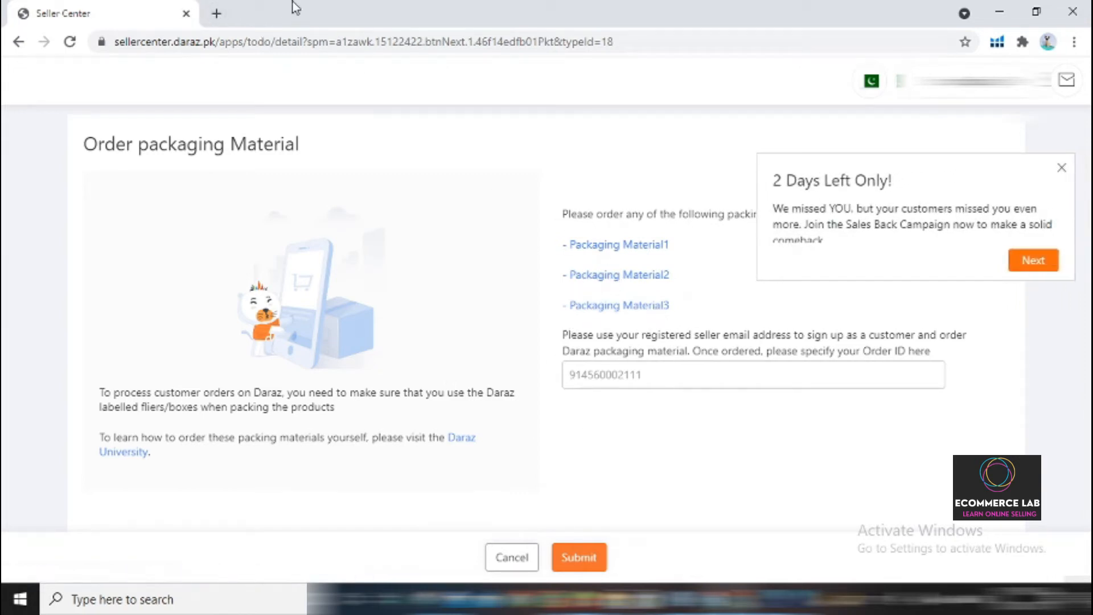
{"action": "left_click", "coordinate": [1061, 169]}
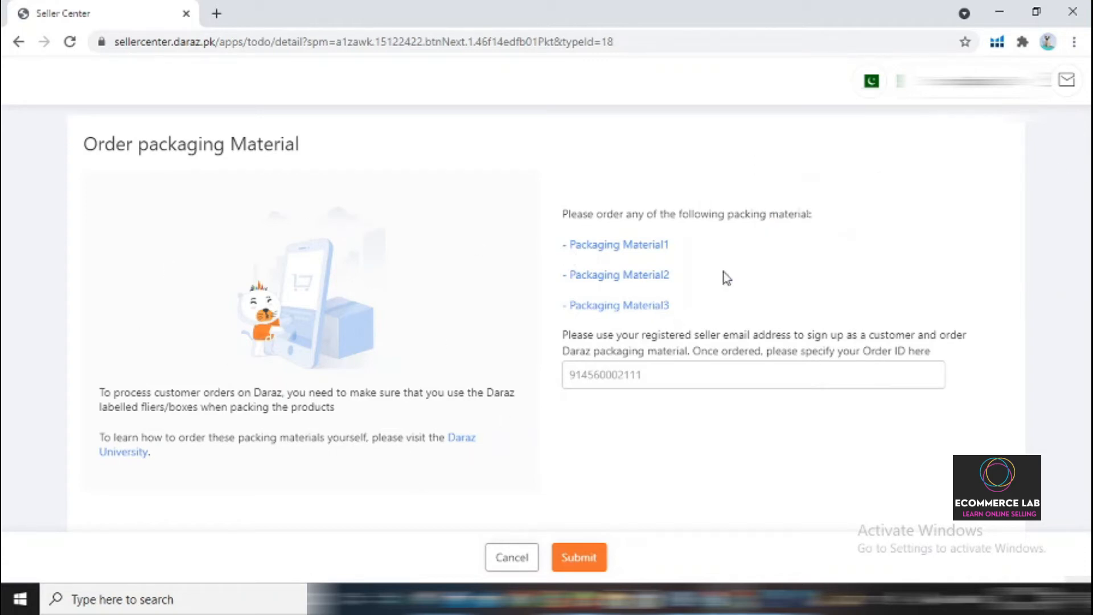
{"action": "right_click", "coordinate": [631, 251]}
{"action": "left_click", "coordinate": [664, 255]}
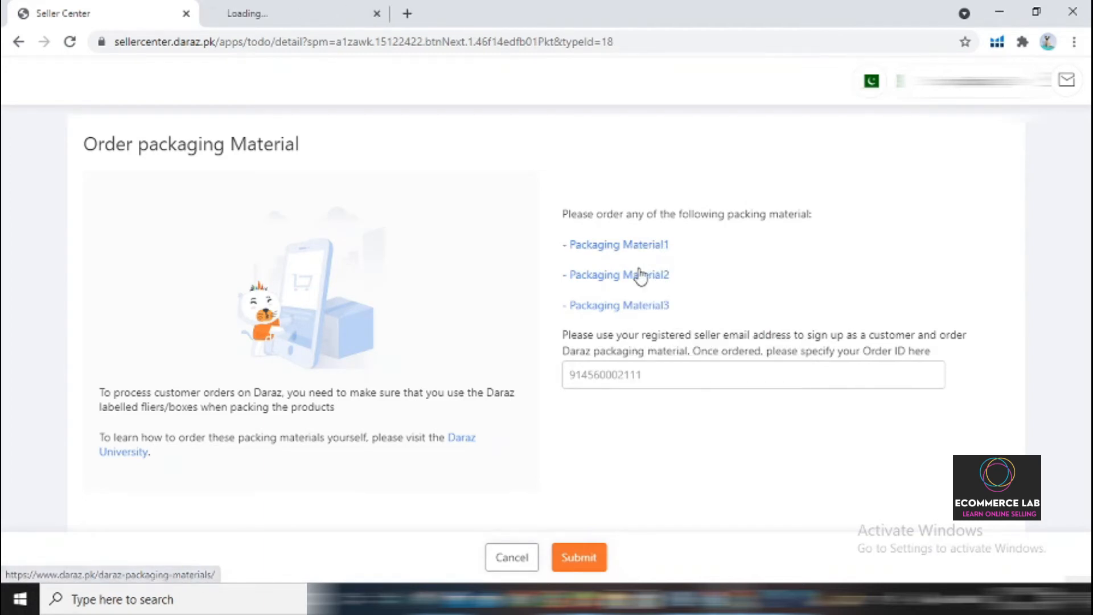
{"action": "right_click", "coordinate": [633, 283]}
{"action": "left_click", "coordinate": [650, 288]}
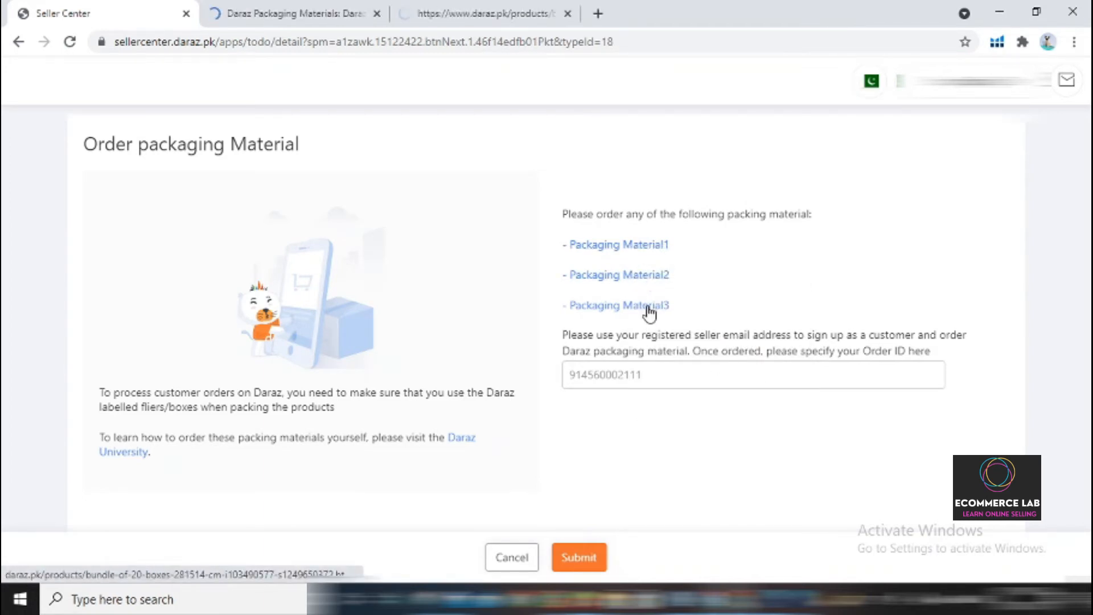
{"action": "right_click", "coordinate": [648, 307]}
{"action": "left_click", "coordinate": [672, 317]}
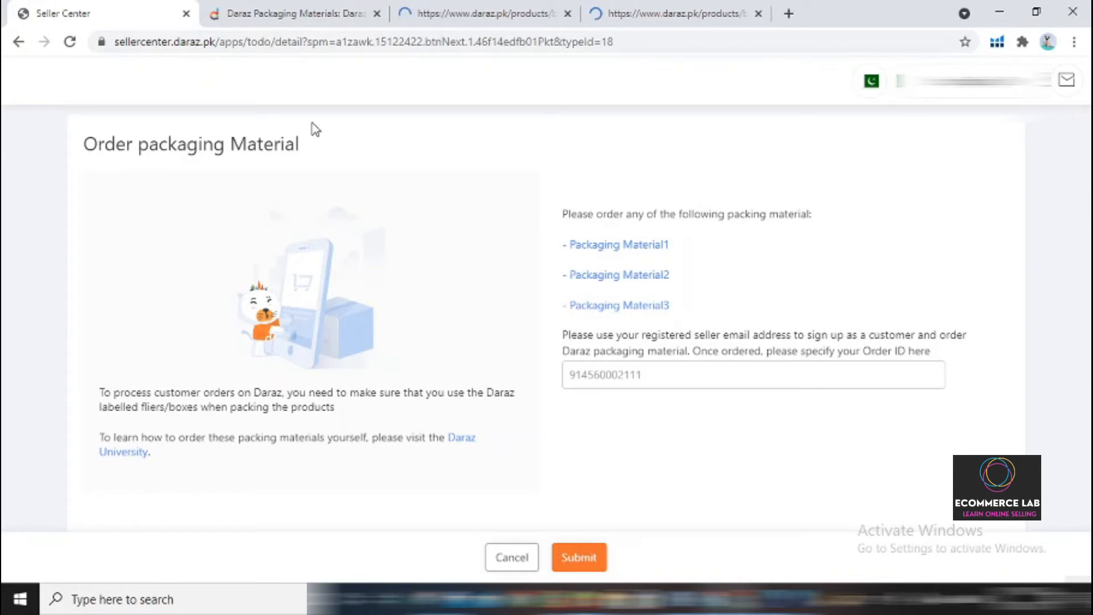
Step: Look through the boxes, flyers and wraps on the Daraz packaging materials page, including their sizes and prices
{"action": "left_click", "coordinate": [356, 7]}
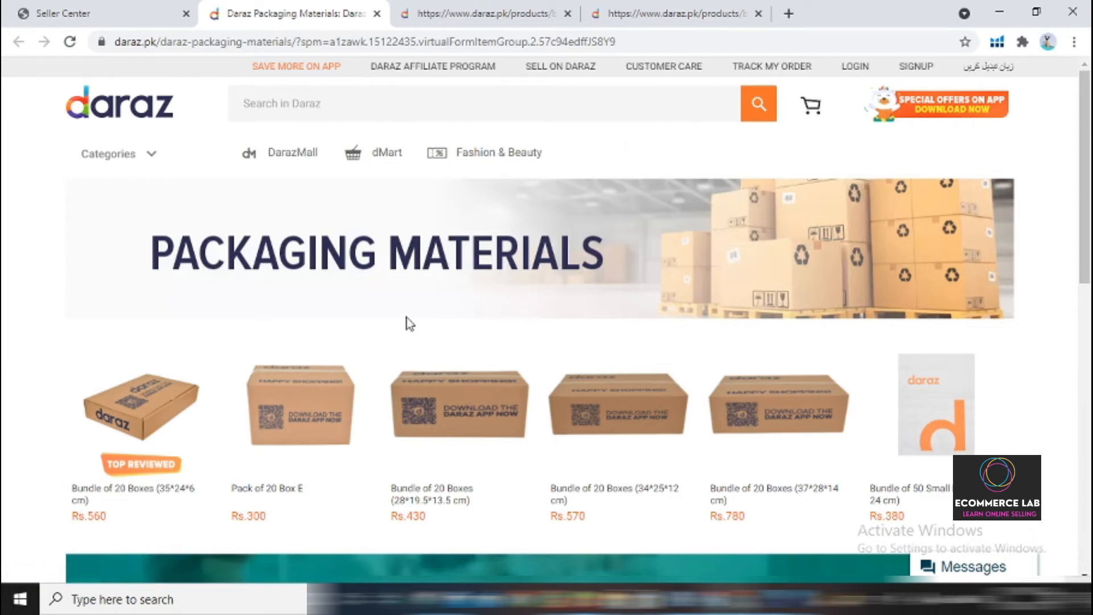
{"action": "scroll", "coordinate": [706, 390], "scroll_direction": "down", "scroll_amount": 3}
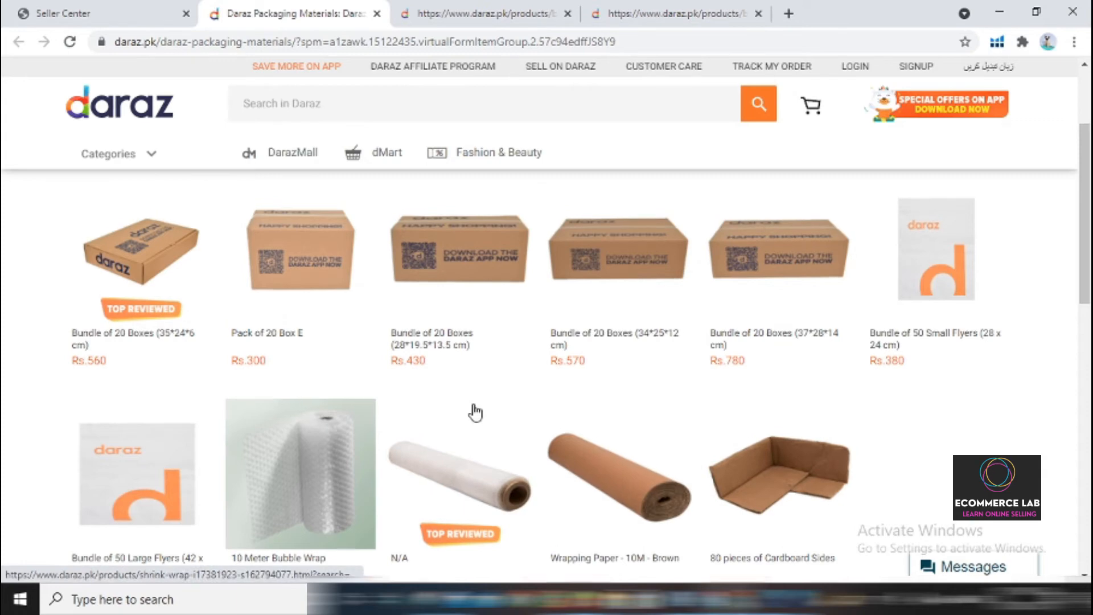
{"action": "scroll", "coordinate": [473, 412], "scroll_direction": "up", "scroll_amount": 1}
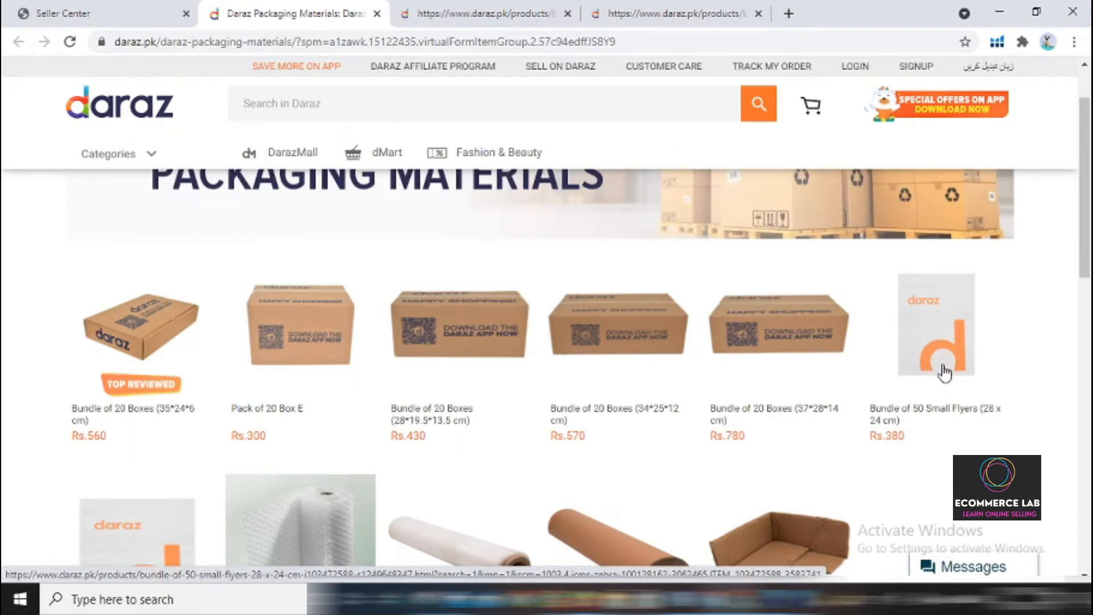
{"action": "scroll", "coordinate": [941, 370], "scroll_direction": "down", "scroll_amount": 3}
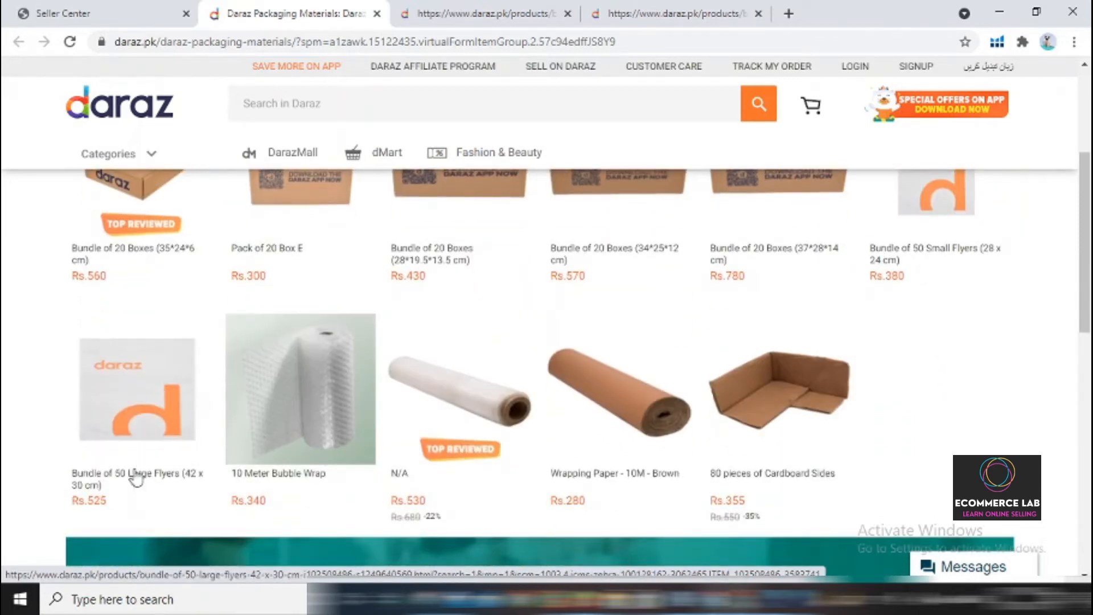
{"action": "scroll", "coordinate": [193, 427], "scroll_direction": "up", "scroll_amount": 3}
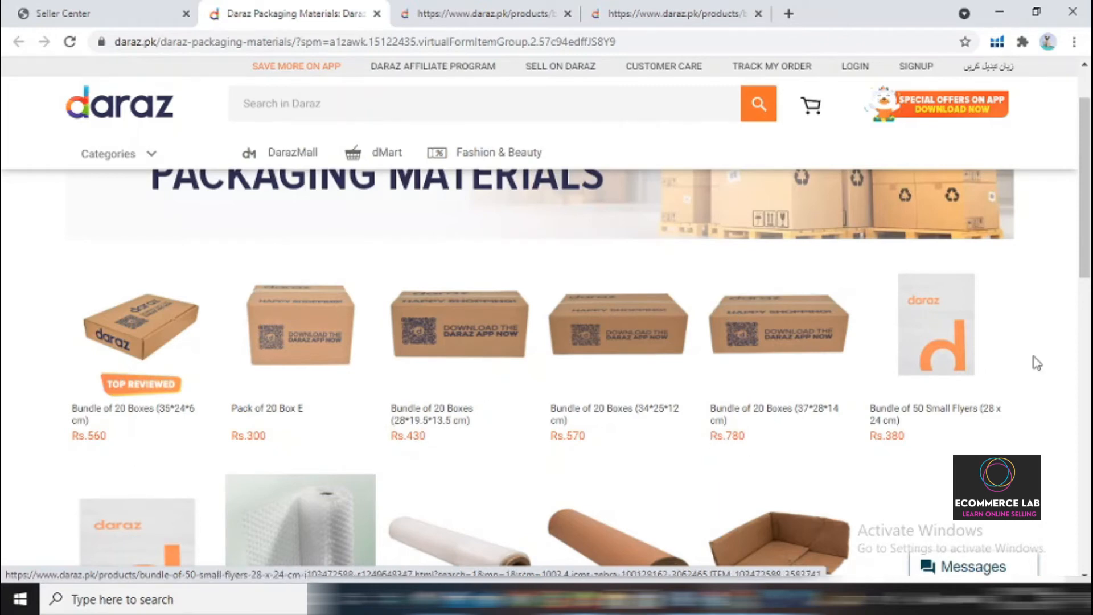
{"action": "scroll", "coordinate": [653, 410], "scroll_direction": "up", "scroll_amount": 2}
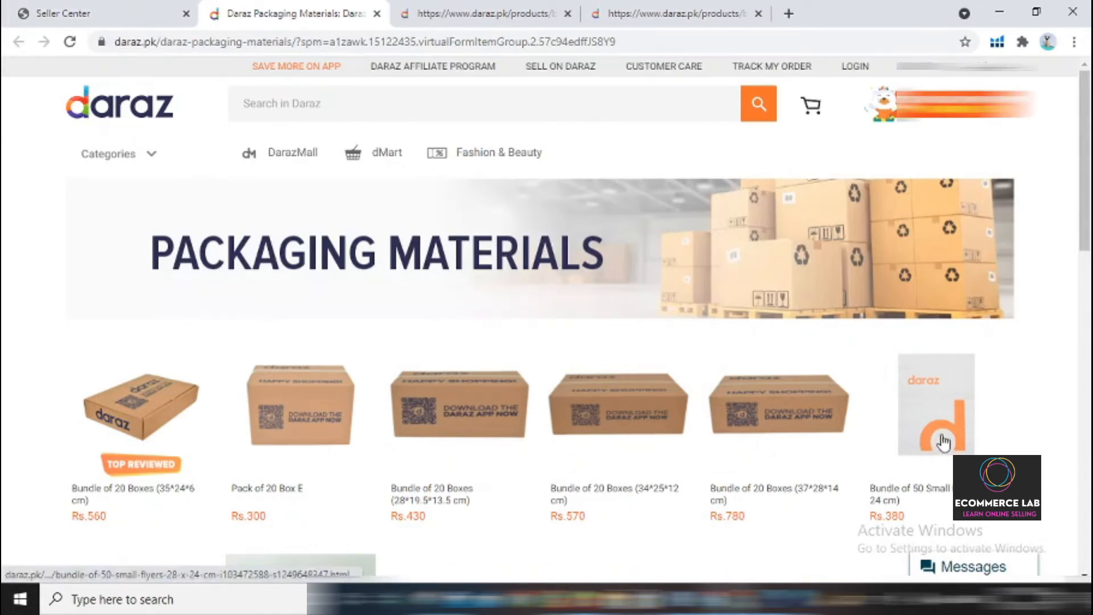
Step: Compare the packaging order instructions and Order ID field in Seller Center with the Daraz packaging materials page
{"action": "left_click", "coordinate": [109, 8]}
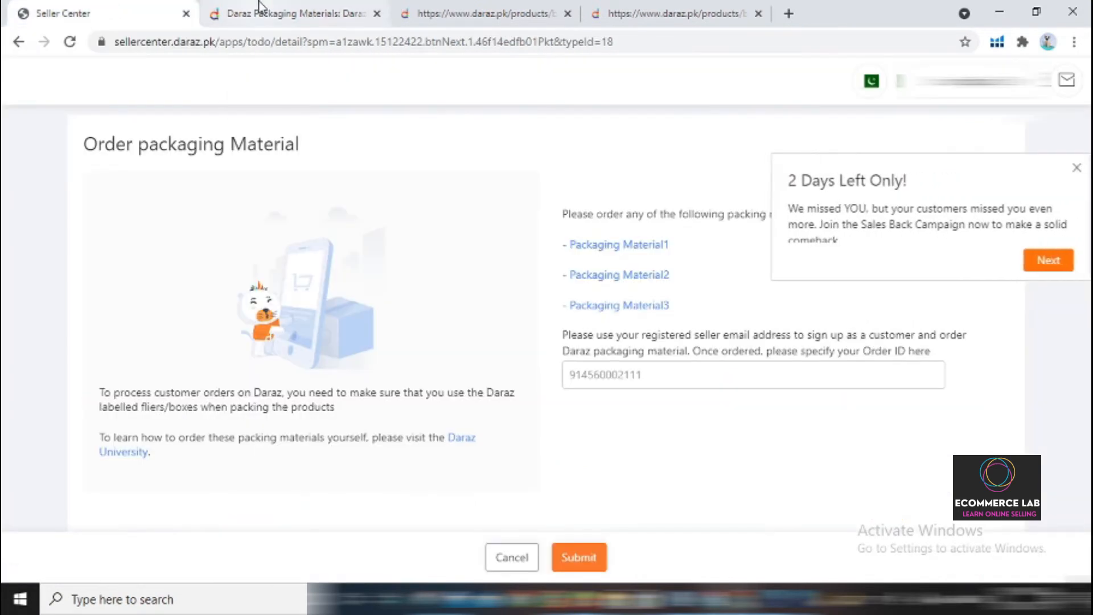
{"action": "left_click", "coordinate": [254, 12]}
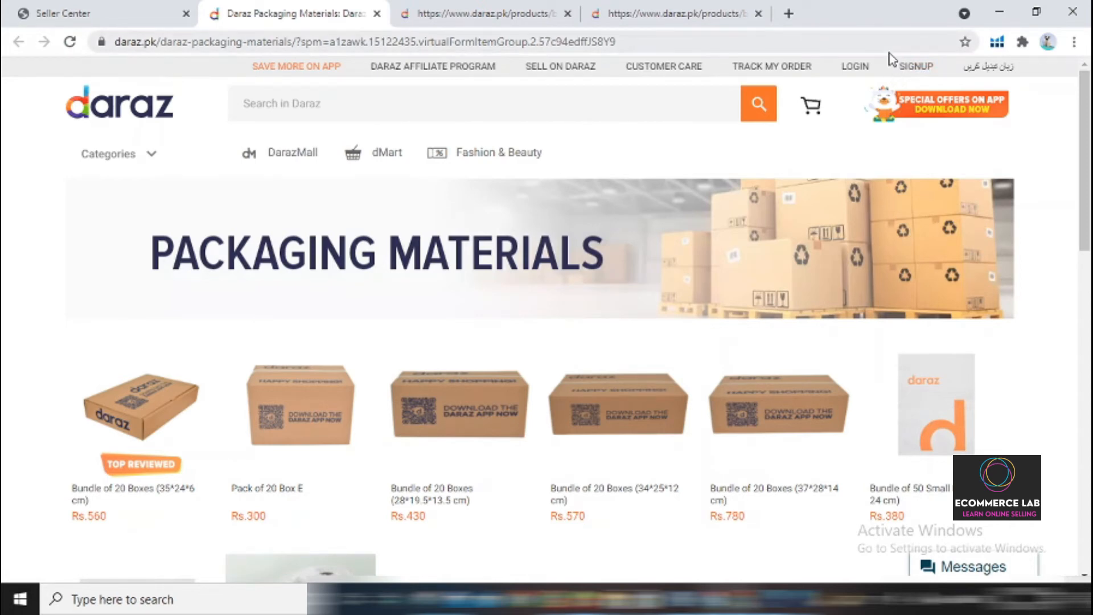
{"action": "left_click", "coordinate": [80, 13]}
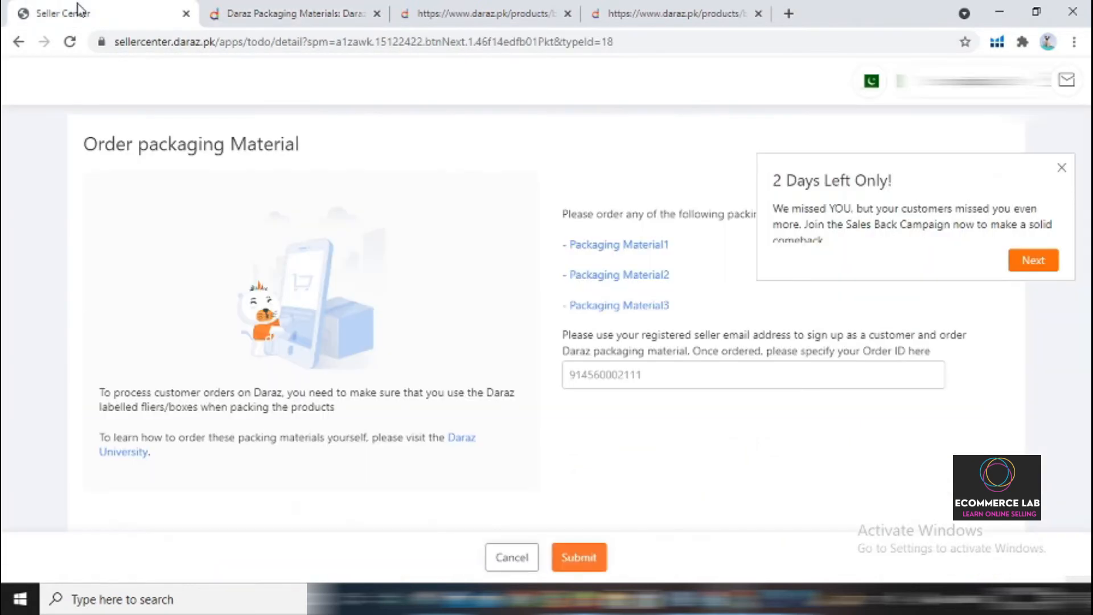
{"action": "left_click", "coordinate": [654, 376]}
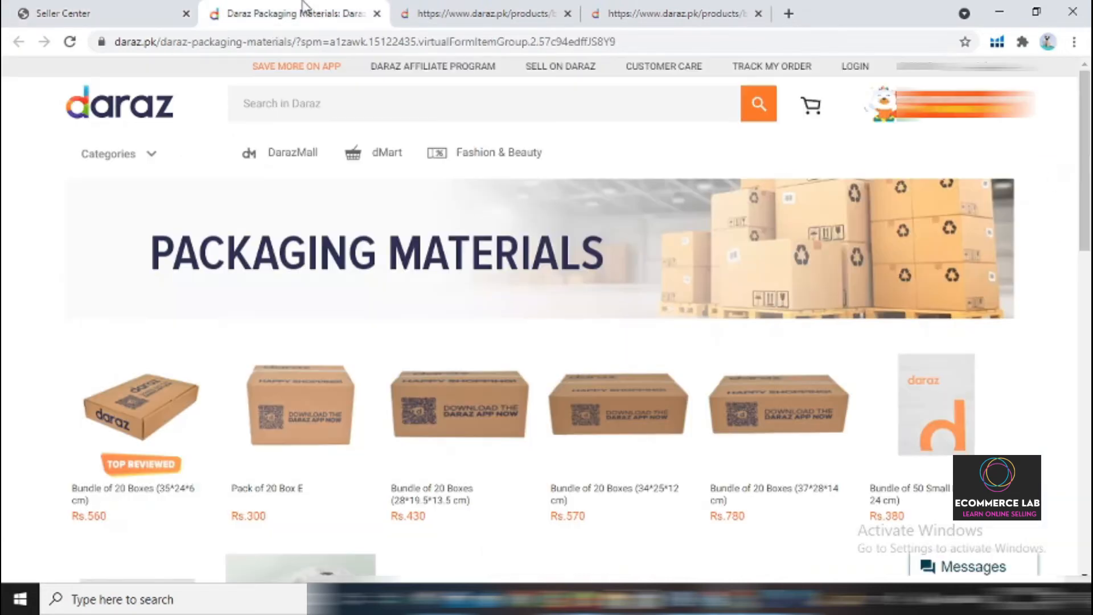
{"action": "left_click", "coordinate": [298, 13]}
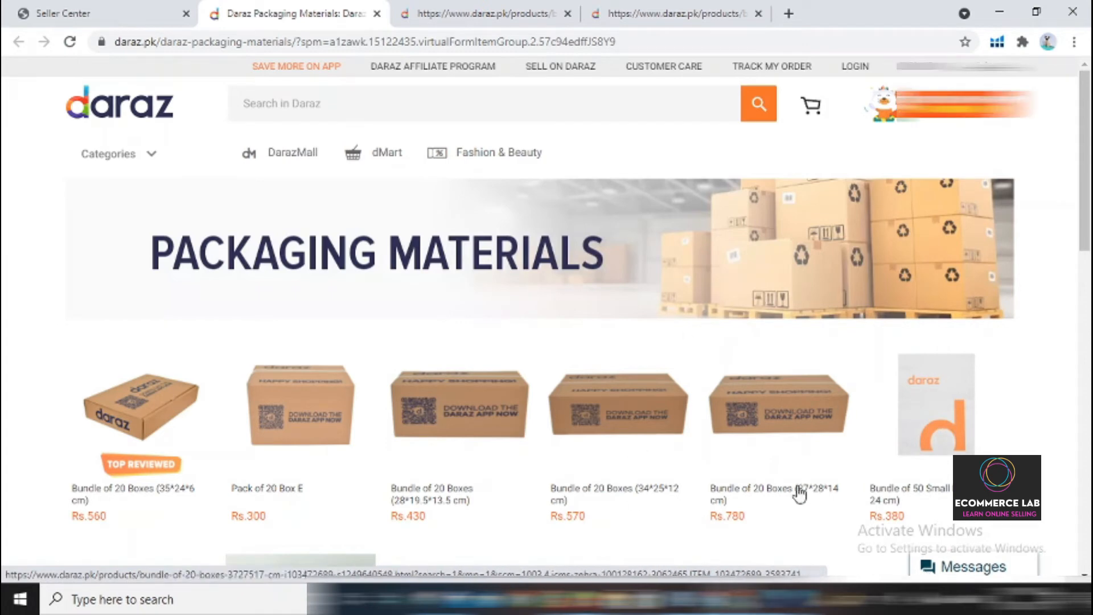
{"action": "left_click", "coordinate": [62, 13]}
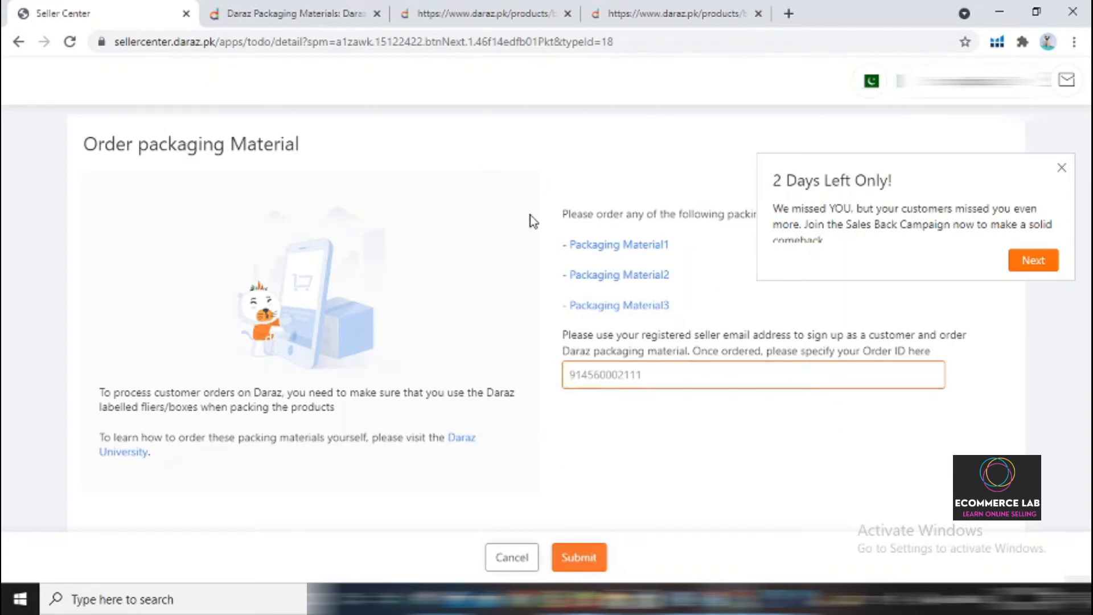
Step: Open the Daraz customer sign-up page and switch the registration form to sign up with email
{"action": "key", "text": "ctrl+Tab"}
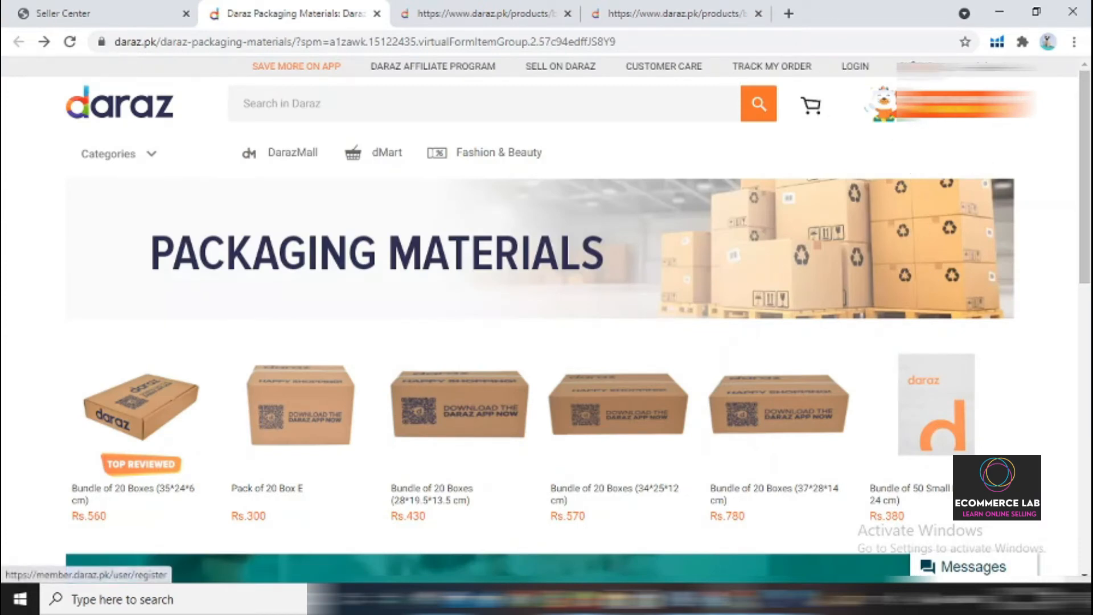
{"action": "left_click", "coordinate": [905, 66]}
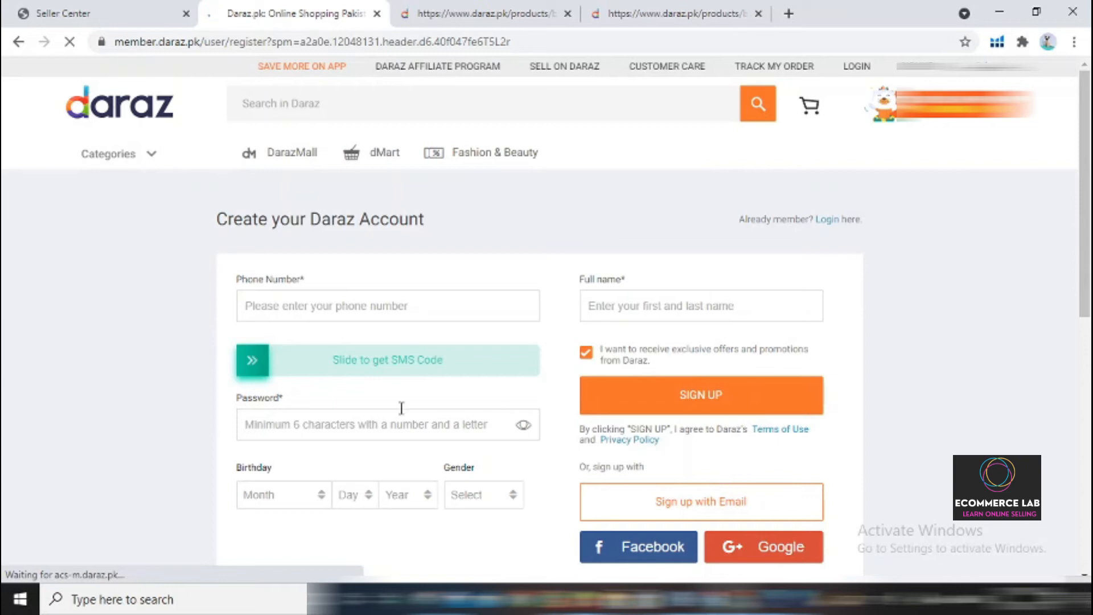
{"action": "left_click", "coordinate": [708, 506]}
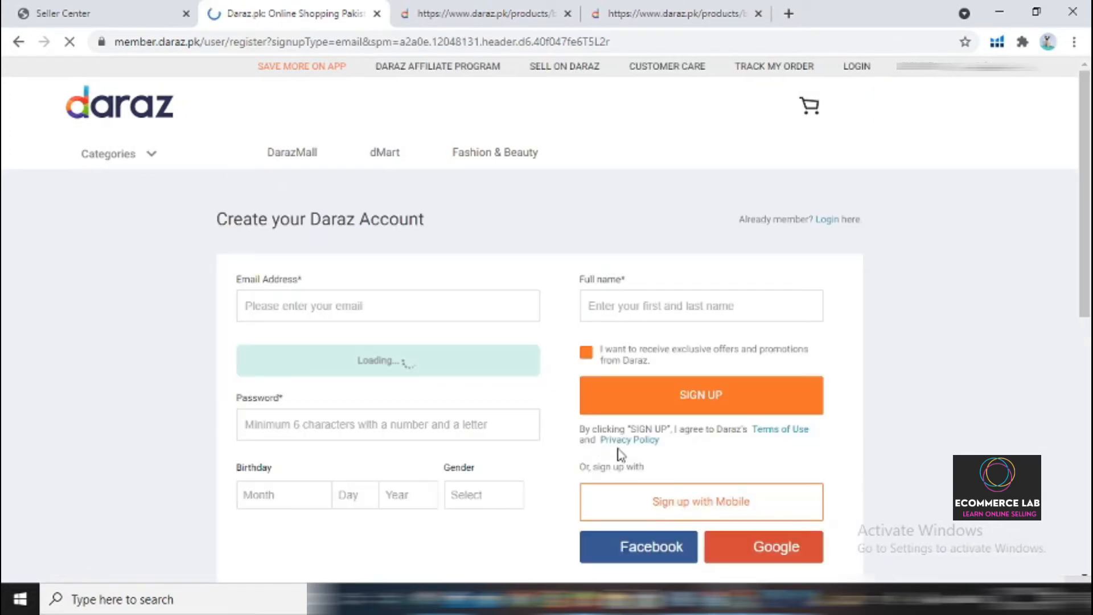
{"action": "left_click", "coordinate": [314, 308]}
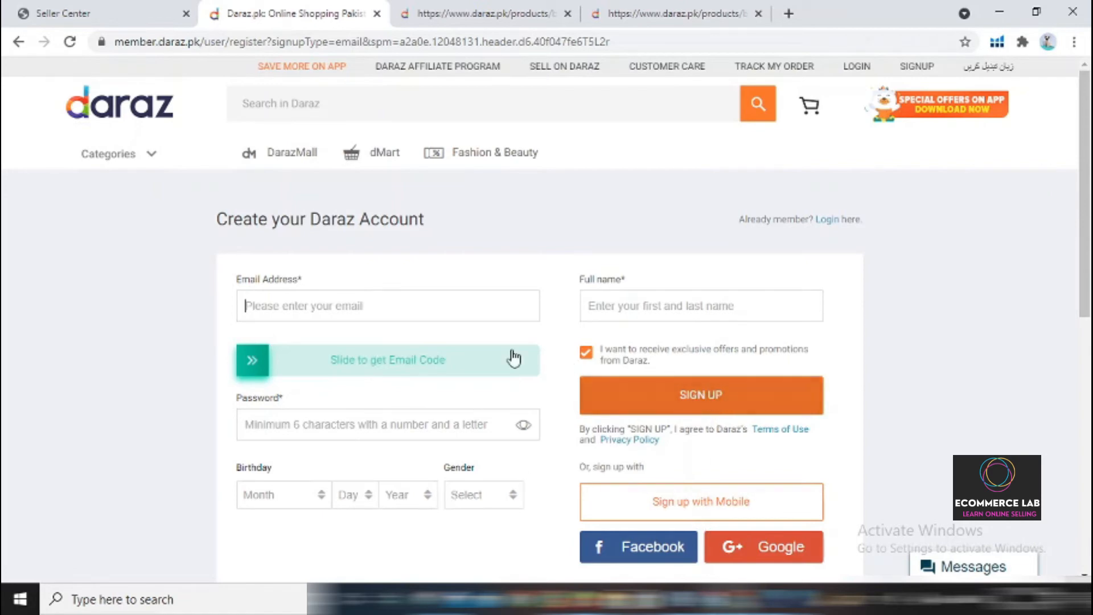
{"action": "key", "text": "ctrl+Tab"}
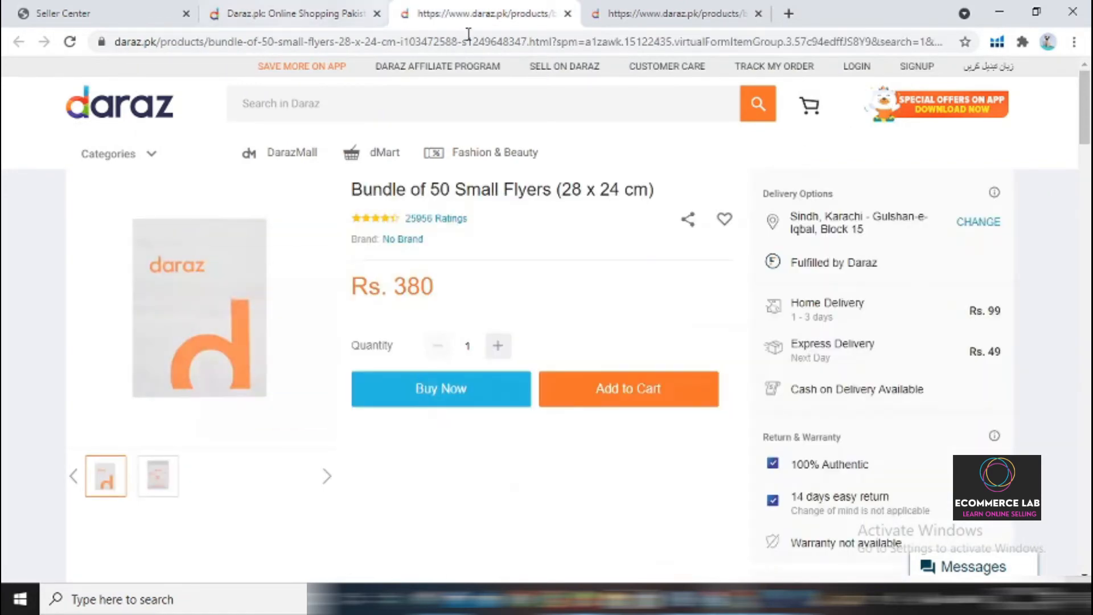
{"action": "left_click", "coordinate": [342, 12]}
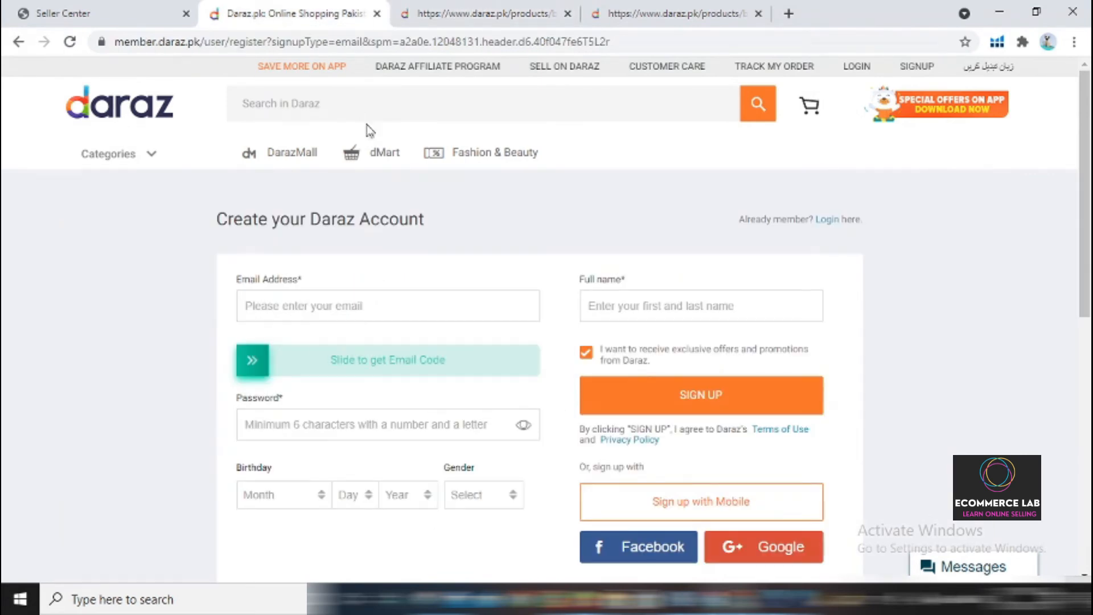
{"action": "left_click", "coordinate": [424, 11]}
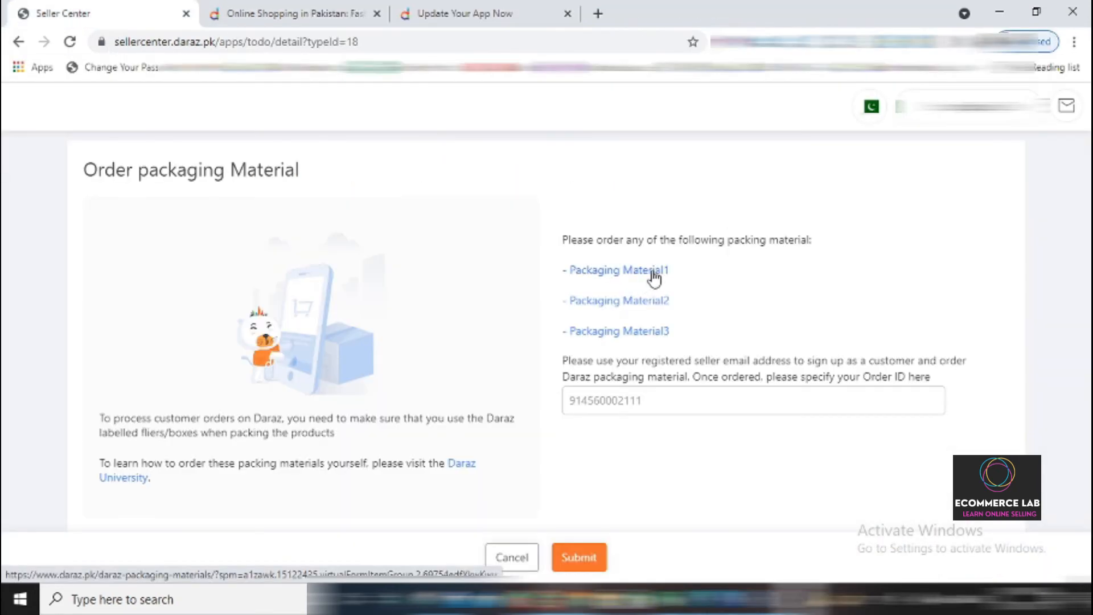
Step: Open Packaging Material1 in the packaging task and view the Bundle of 50 Small Flyers (28 x 24 cm)
{"action": "left_click", "coordinate": [653, 276]}
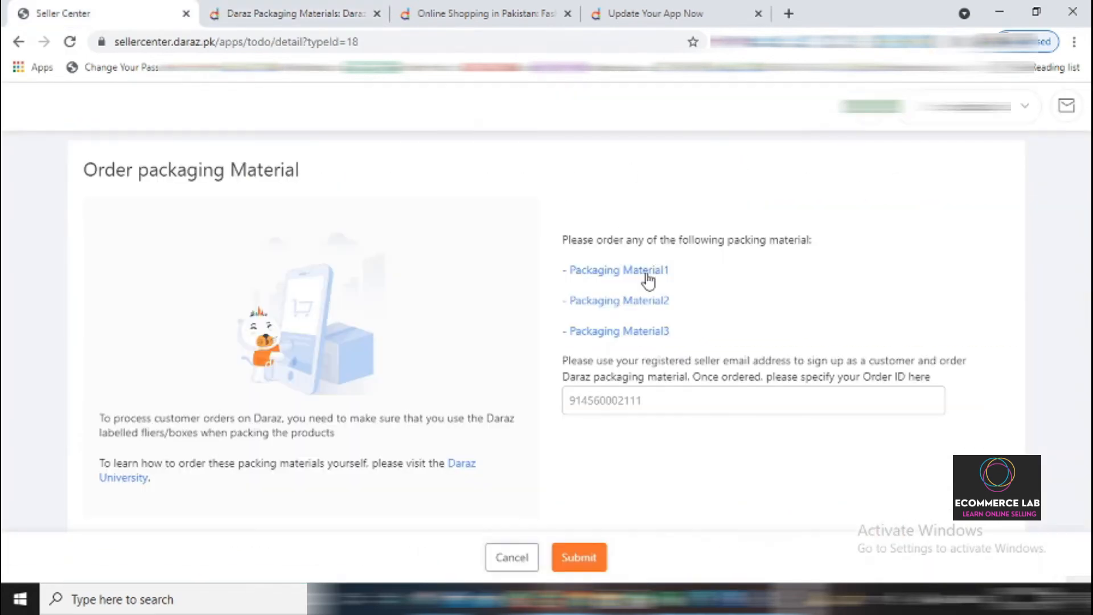
{"action": "left_click", "coordinate": [296, 6]}
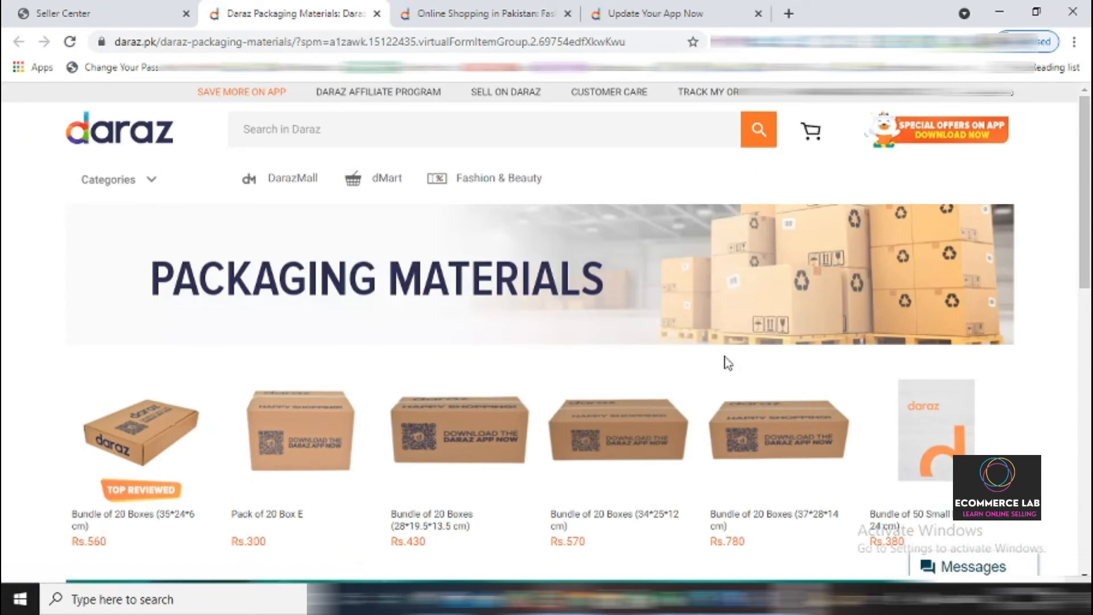
{"action": "scroll", "coordinate": [709, 434], "scroll_direction": "down", "scroll_amount": 1}
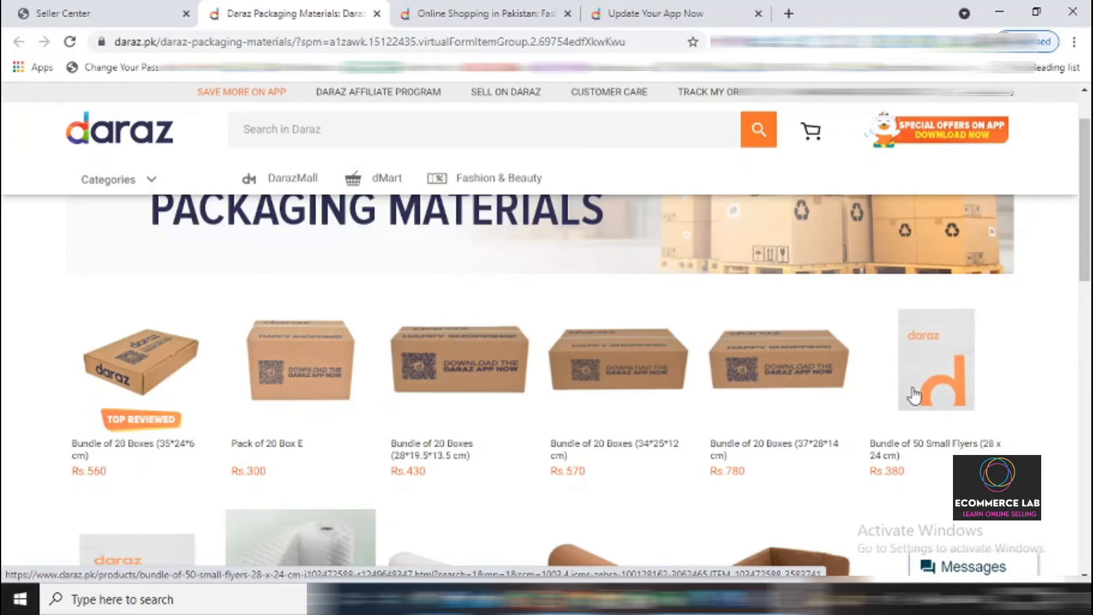
{"action": "left_click", "coordinate": [945, 390]}
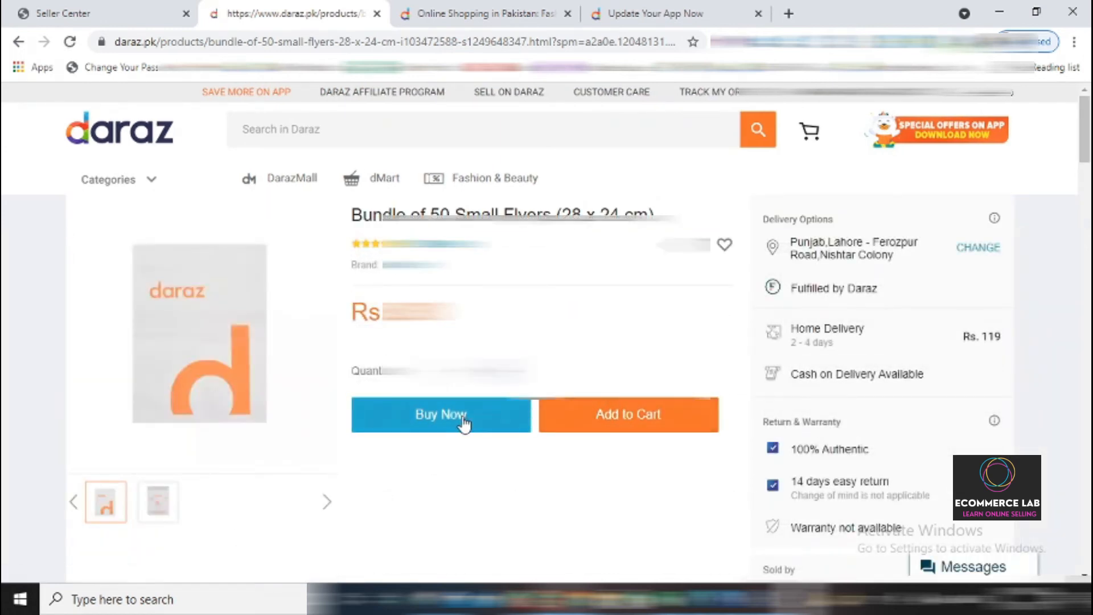
Step: Buy one Bundle of 50 Small Flyers directly, proceed to payment and choose JazzCash as the payment method
{"action": "left_click", "coordinate": [610, 404]}
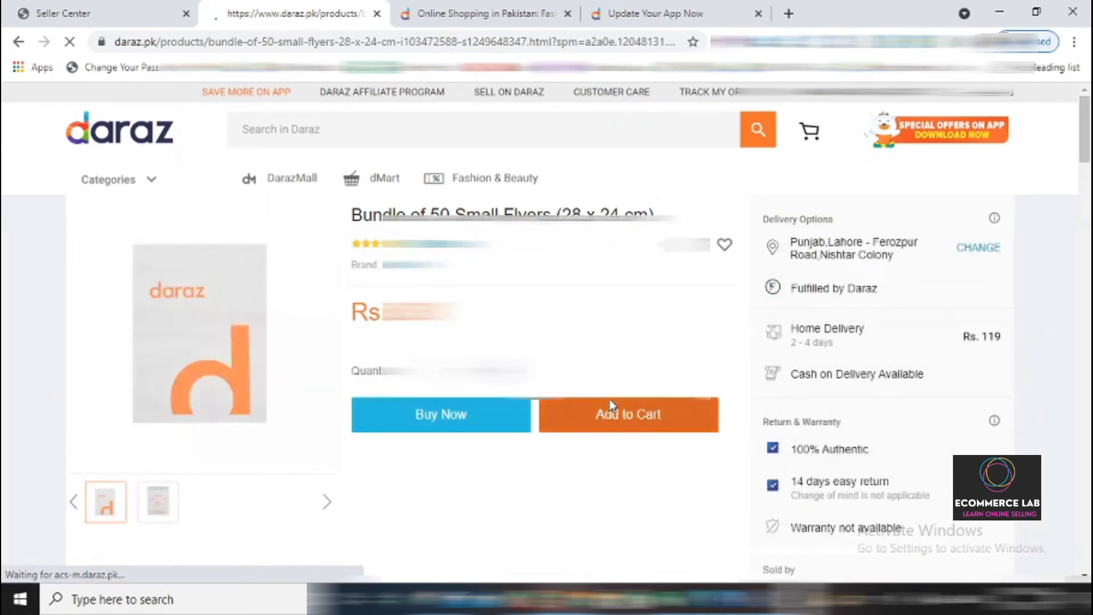
{"action": "left_click", "coordinate": [461, 426]}
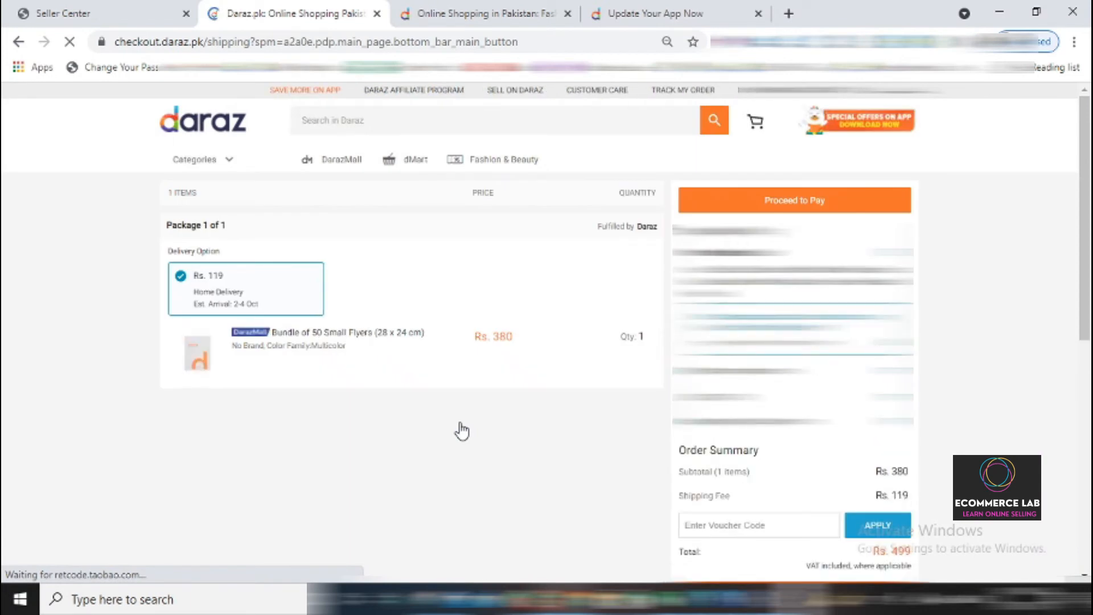
{"action": "left_click", "coordinate": [790, 204]}
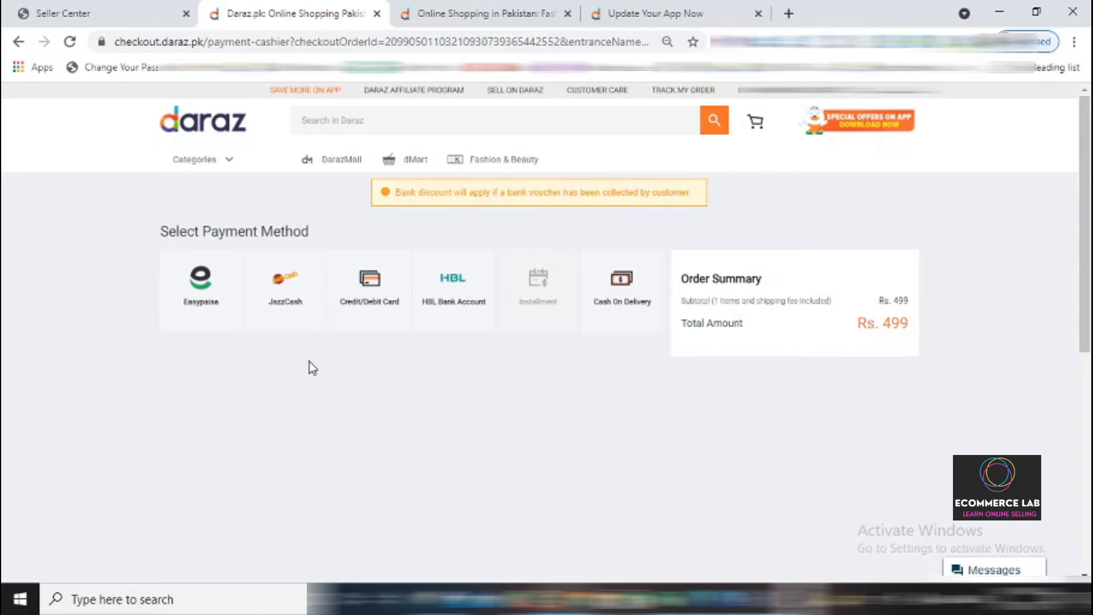
{"action": "left_click", "coordinate": [289, 291]}
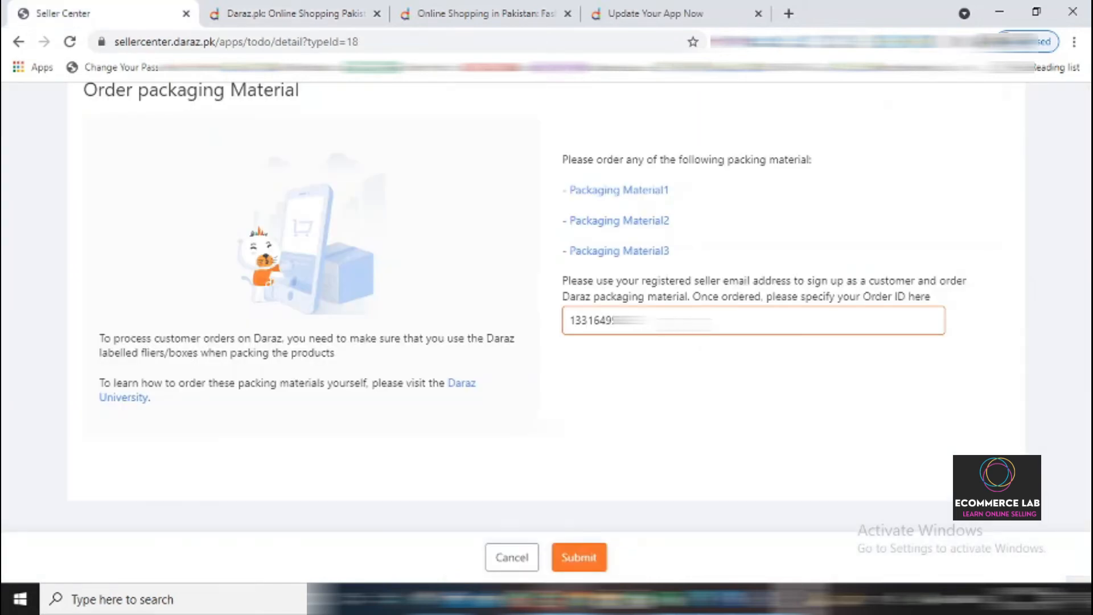
Step: Replace the Order ID in the Seller Center packaging material task with the copied order number and submit it
{"action": "key", "text": "ctrl+a"}
{"action": "key", "text": "BackSpace"}
{"action": "right_click", "coordinate": [629, 333]}
{"action": "left_click", "coordinate": [697, 445]}
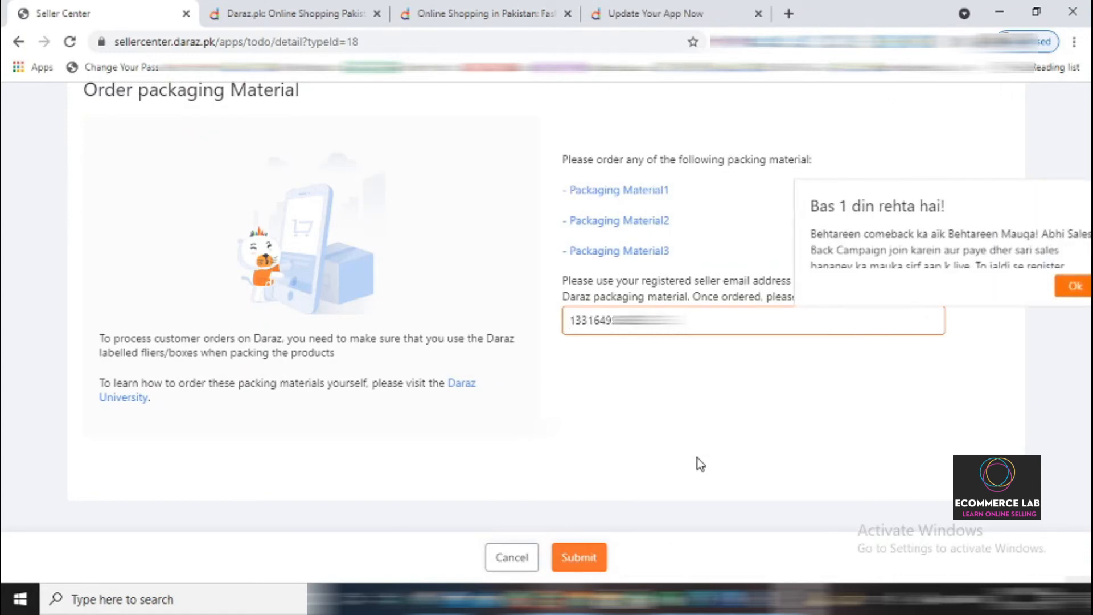
{"action": "left_click", "coordinate": [591, 564]}
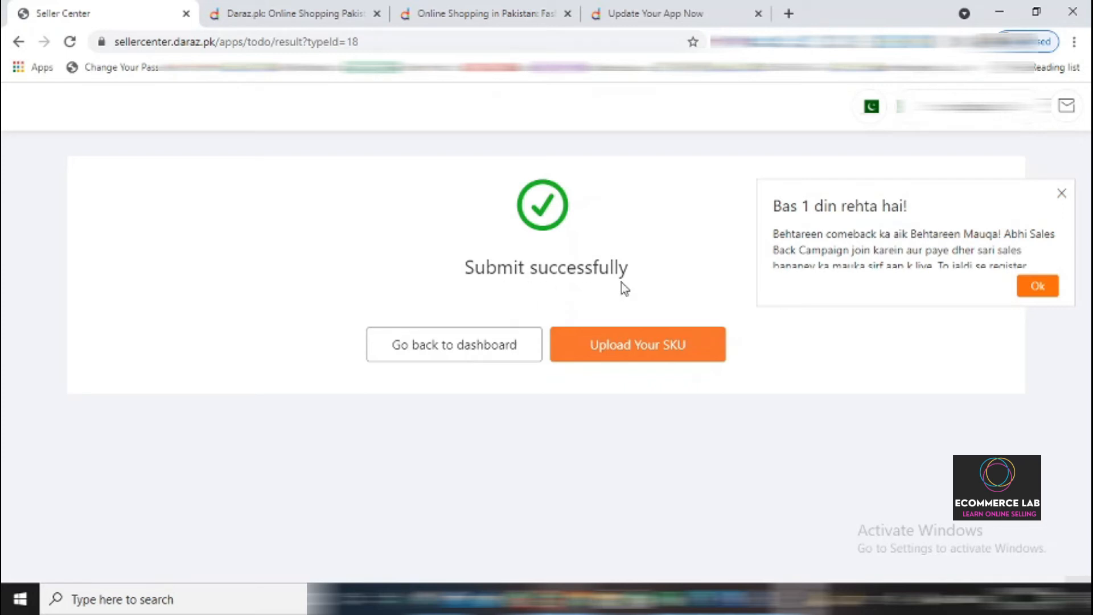
Step: Dismiss the campaign notice and go to Upload Your SKU to start a new product
{"action": "left_click", "coordinate": [1062, 194]}
{"action": "left_click", "coordinate": [1060, 196]}
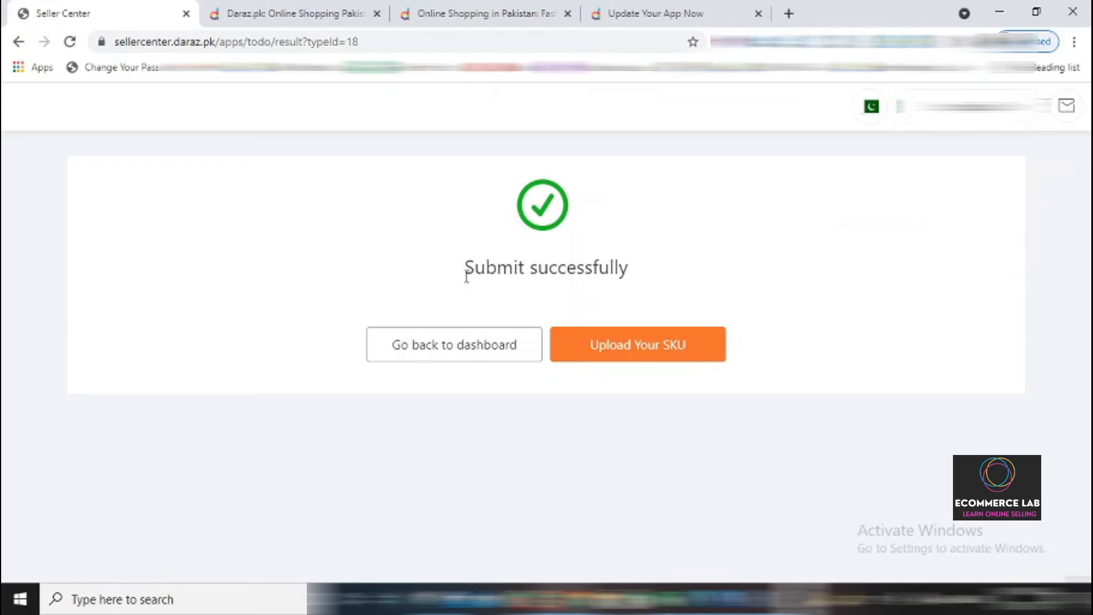
{"action": "left_click", "coordinate": [622, 351]}
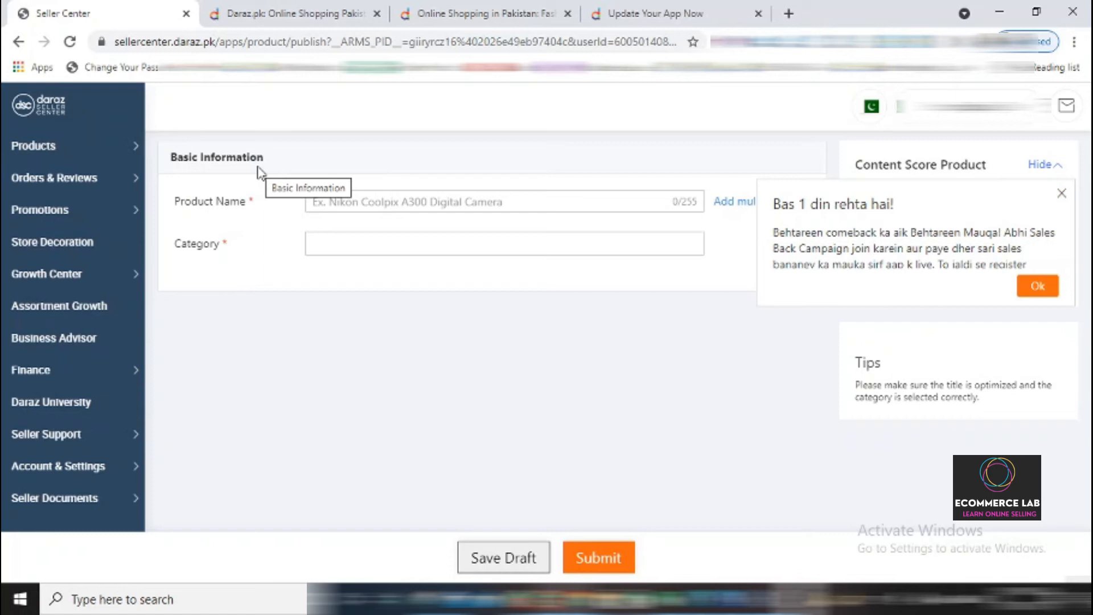
{"action": "left_click", "coordinate": [480, 197]}
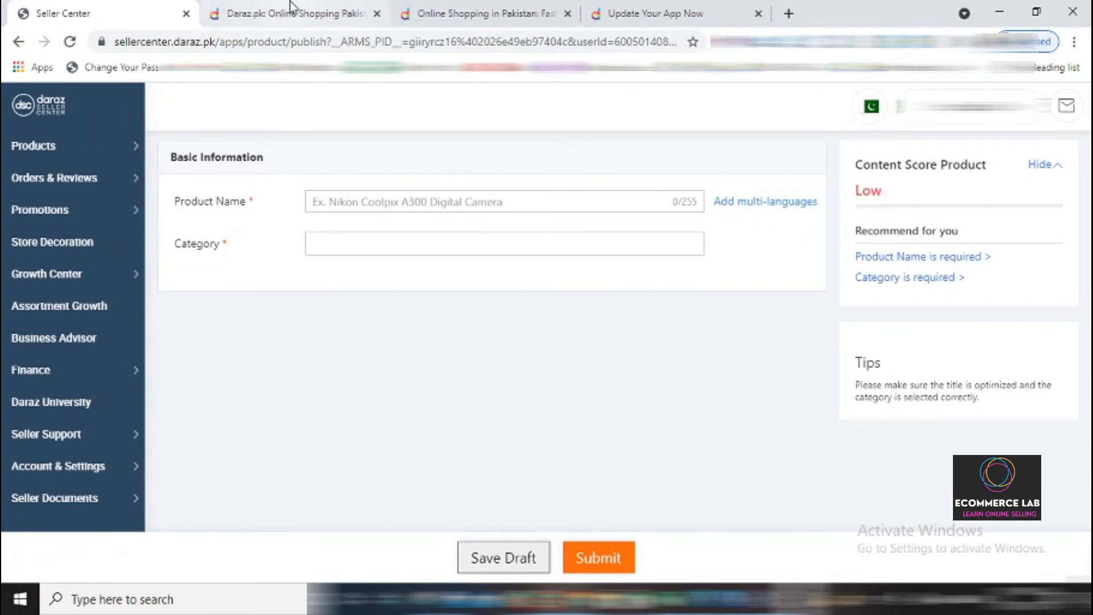
Step: Search the Daraz store for "wiper" and open the Rs. 88 [Best] Glass Wiper listing
{"action": "left_click", "coordinate": [476, 13]}
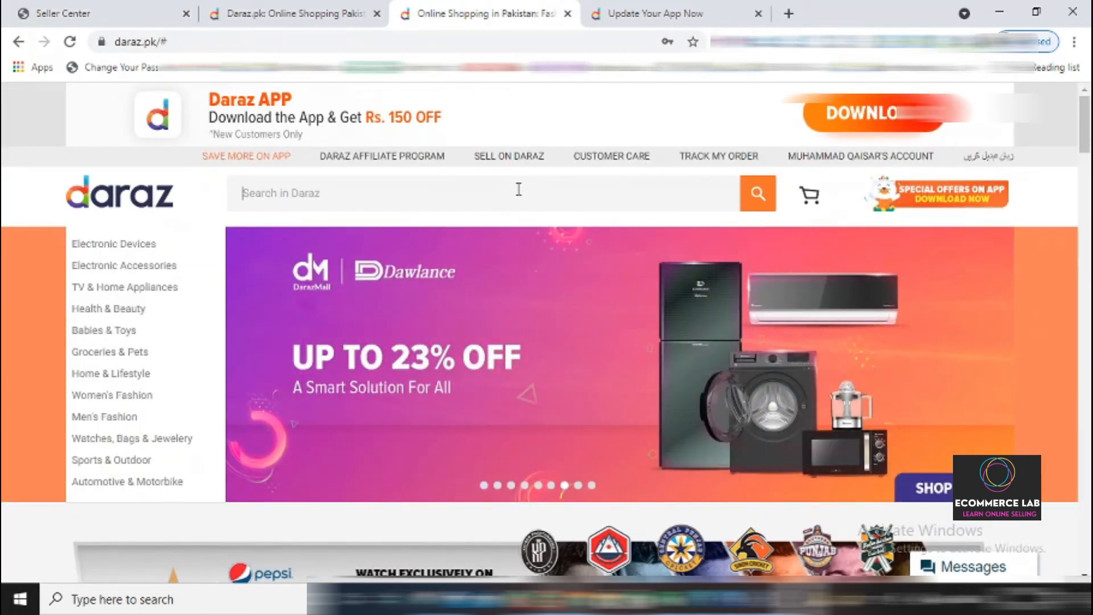
{"action": "type", "text": "w"}
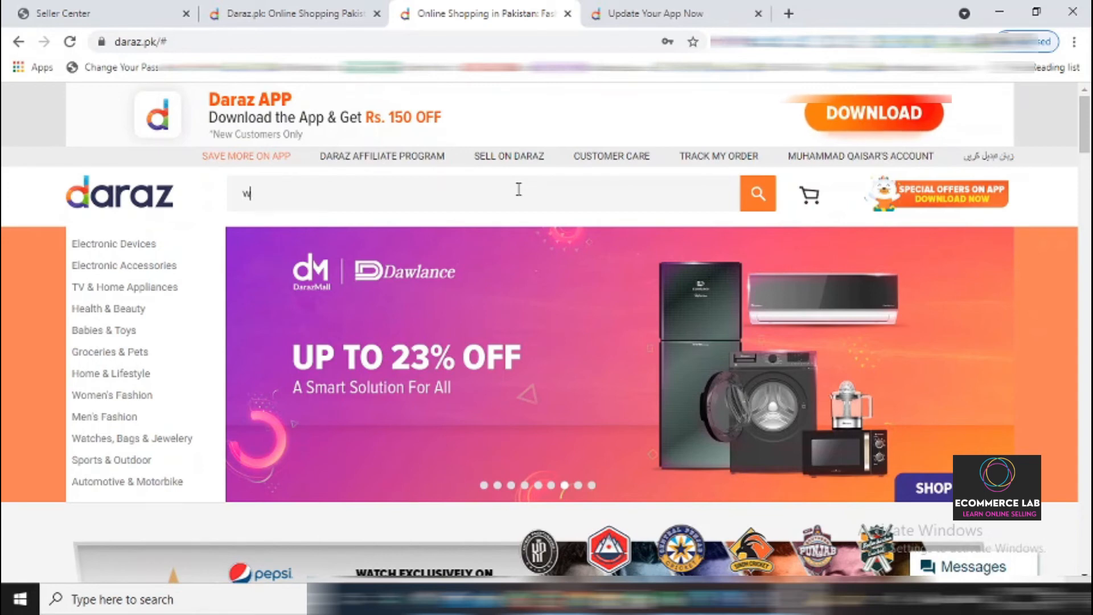
{"action": "type", "text": "iper"}
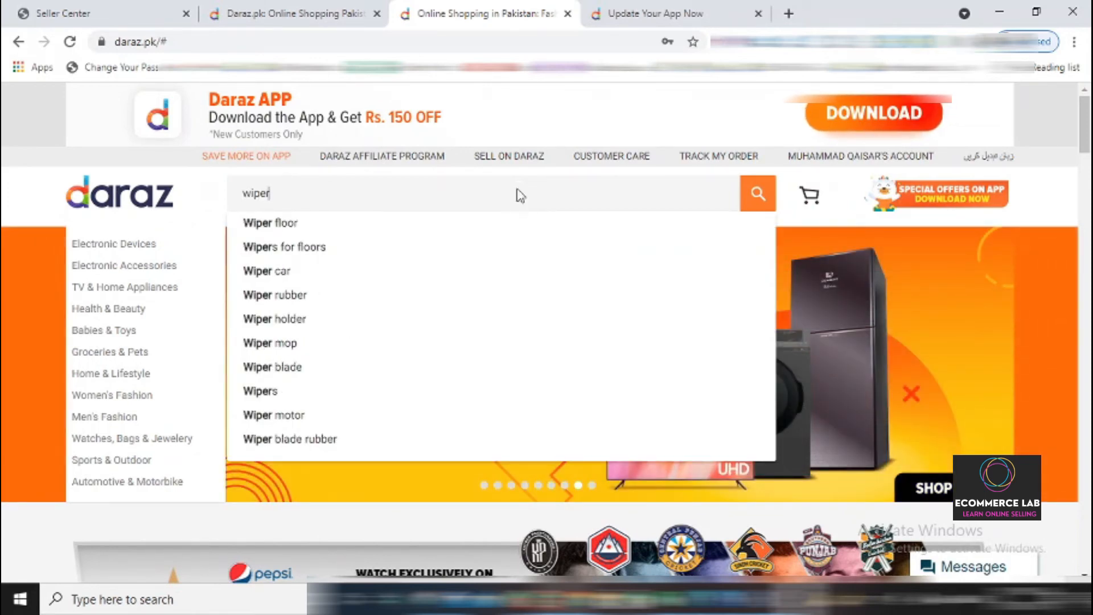
{"action": "key", "text": "Return"}
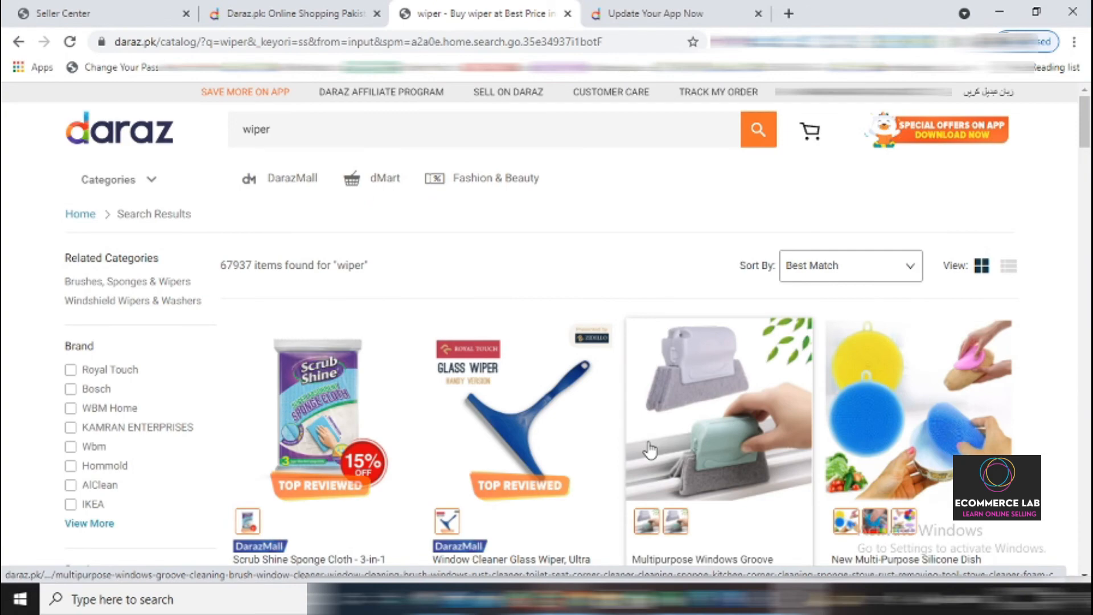
{"action": "scroll", "coordinate": [598, 452], "scroll_direction": "down", "scroll_amount": 10}
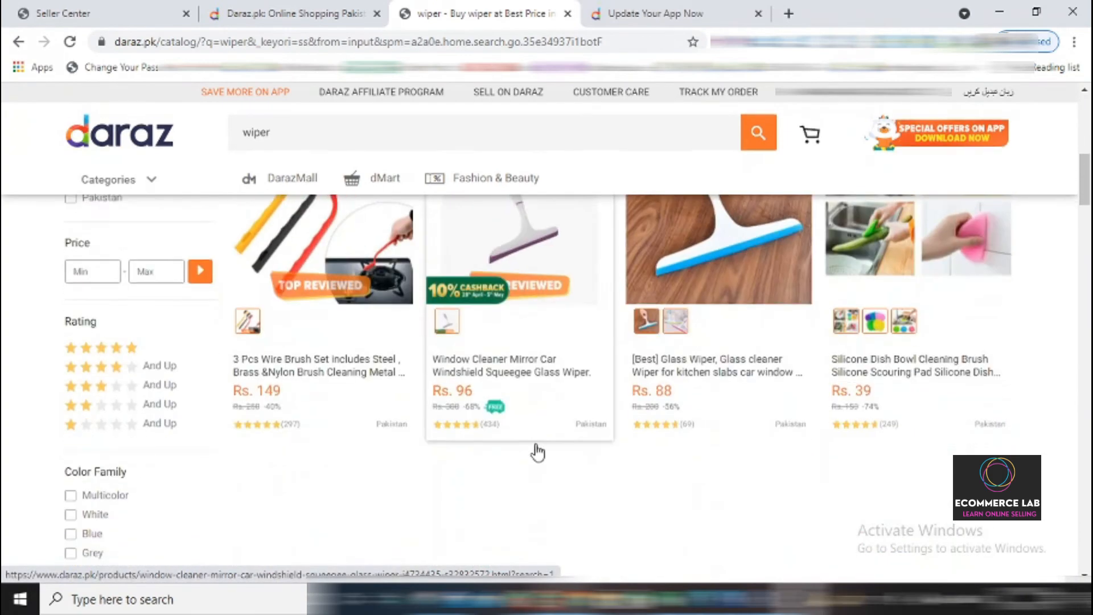
{"action": "scroll", "coordinate": [537, 452], "scroll_direction": "up", "scroll_amount": 3}
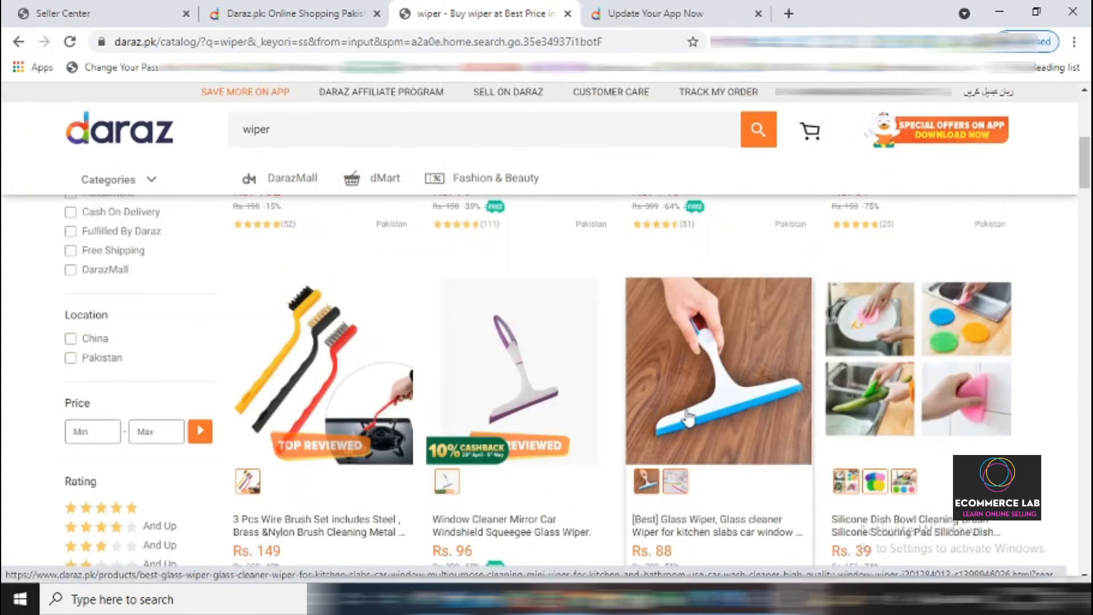
{"action": "left_click", "coordinate": [655, 395]}
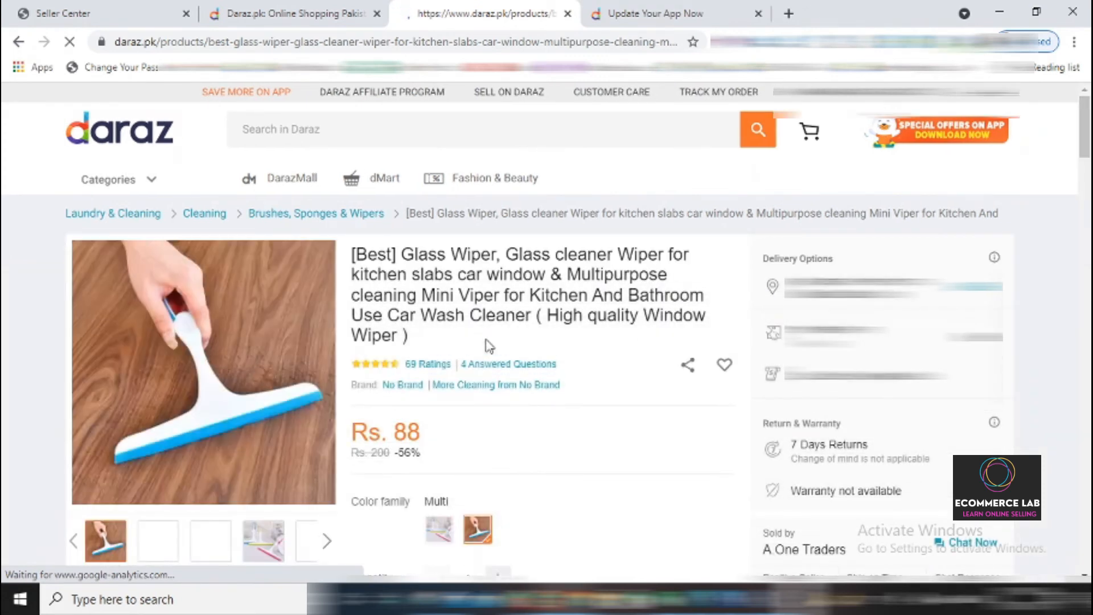
Step: Compare the Product Name and Category fields in Seller Center with the [Best] Glass Wiper listing on Daraz
{"action": "left_click", "coordinate": [111, 9]}
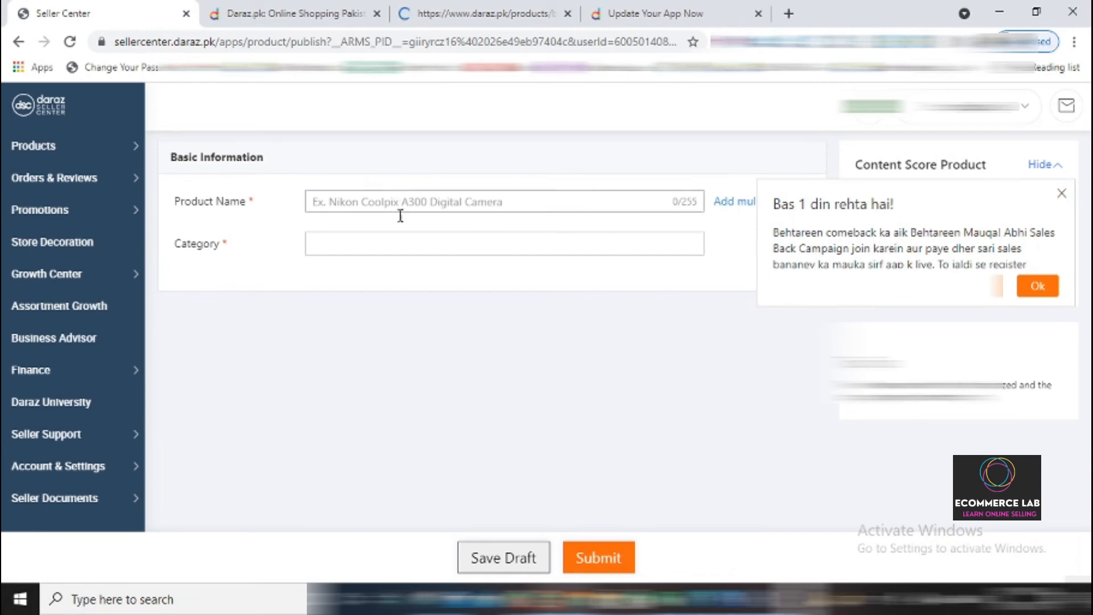
{"action": "left_click", "coordinate": [484, 9]}
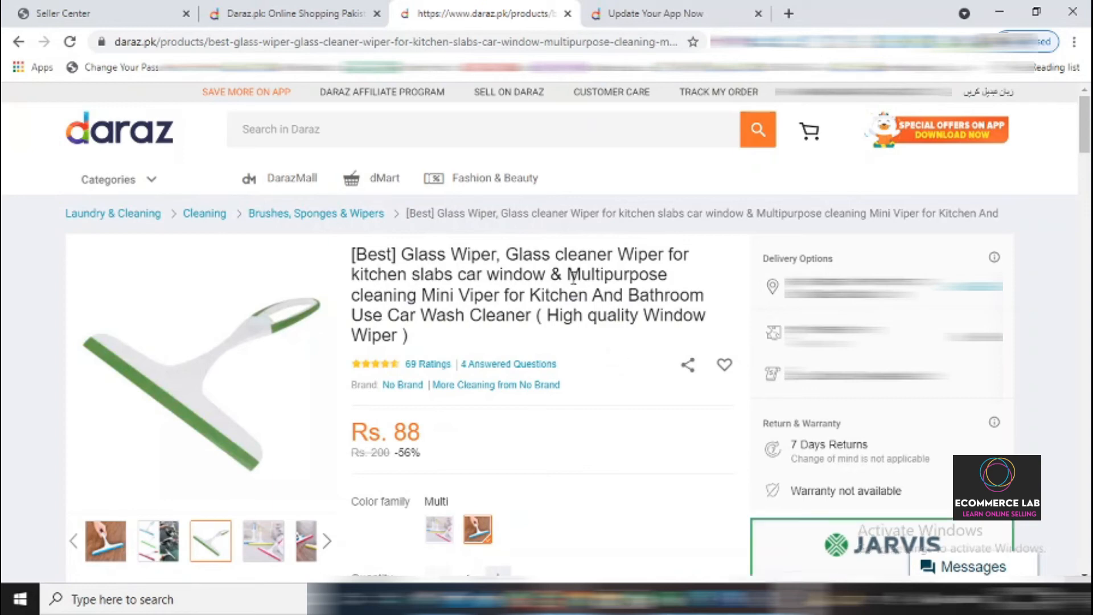
{"action": "key", "text": "alt+Left"}
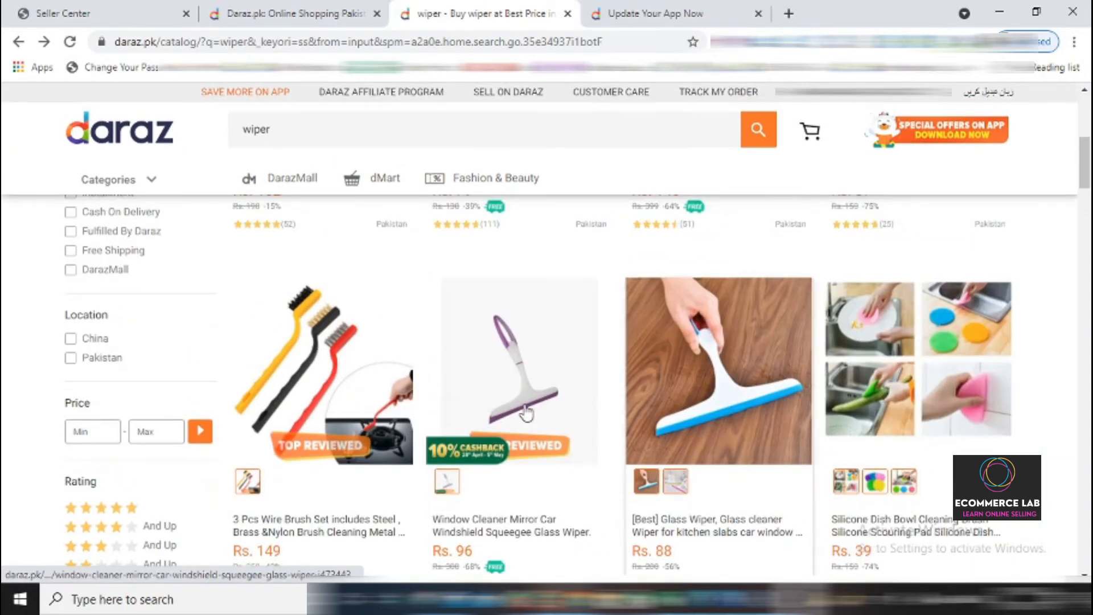
{"action": "left_click", "coordinate": [686, 377]}
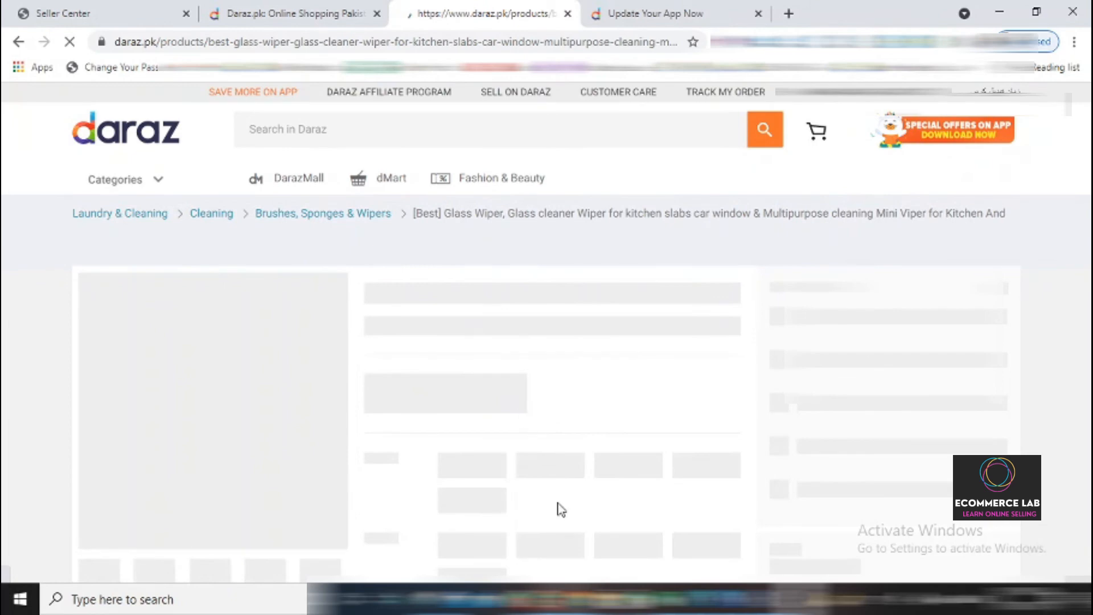
{"action": "left_click", "coordinate": [165, 13]}
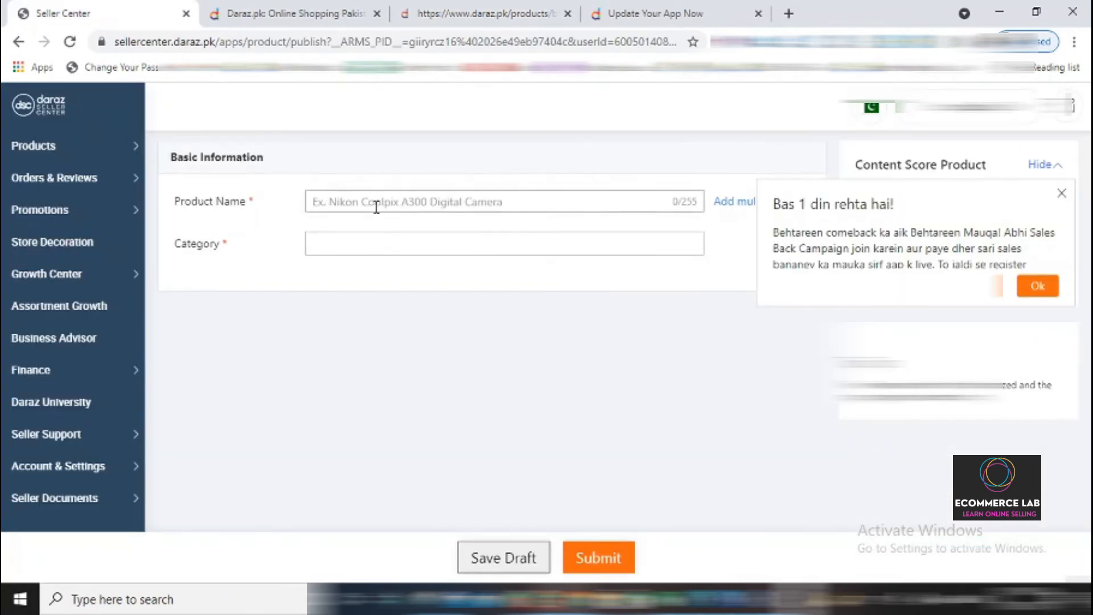
{"action": "left_click", "coordinate": [457, 14]}
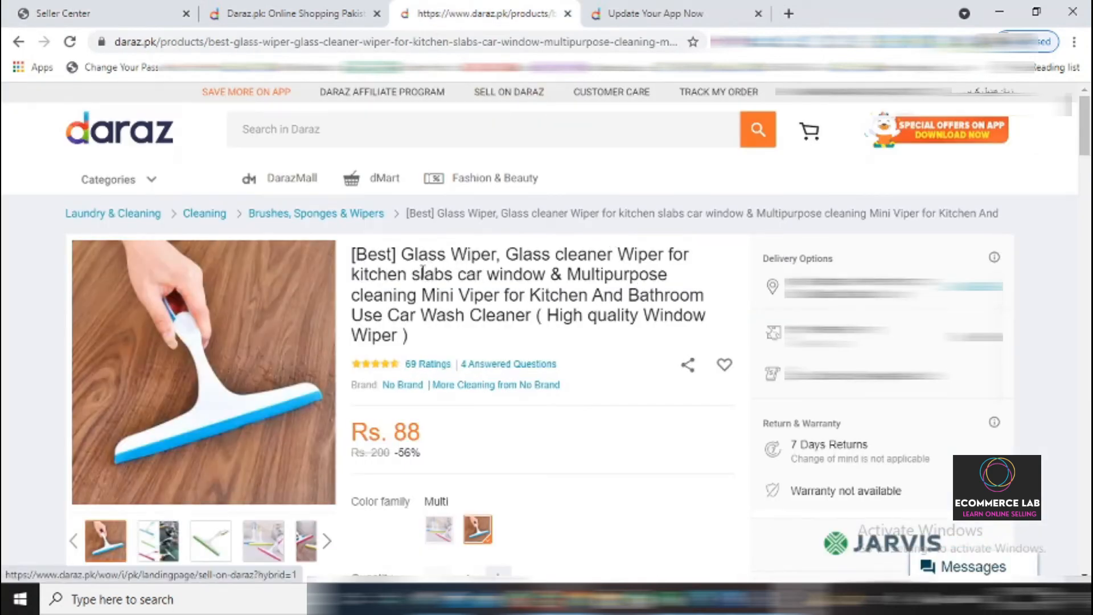
Step: Copy "Glass Wiper, Glass cleaner Wiper for kitchen slabs car window & Multipurpose cleaning Mini Viper" from the listing title into the Seller Center Product Name
{"action": "left_click_drag", "start_coordinate": [400, 252], "coordinate": [505, 288]}
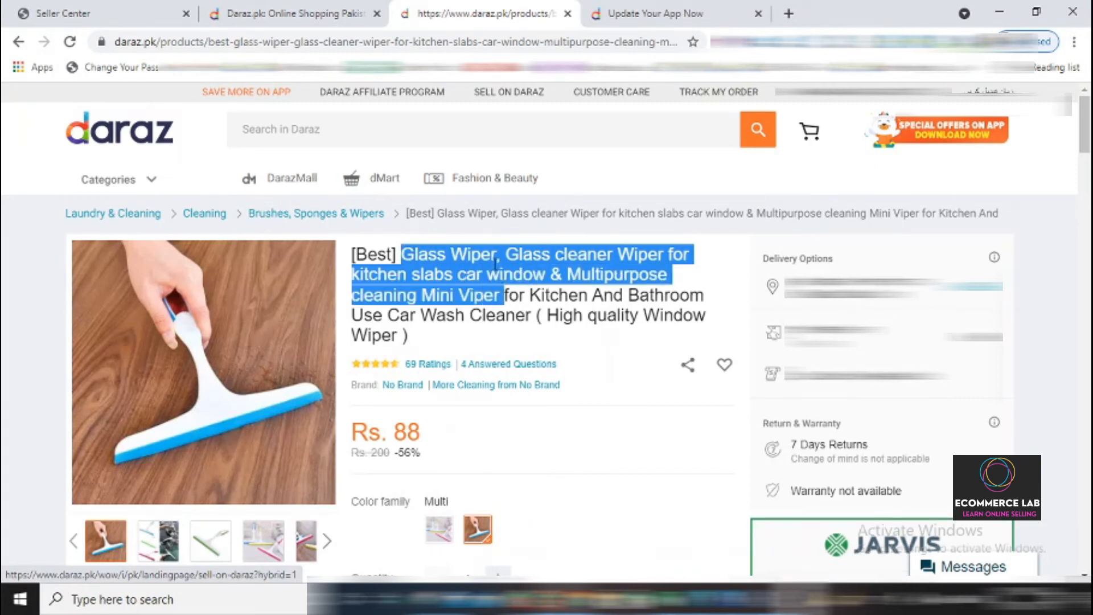
{"action": "right_click", "coordinate": [494, 263]}
{"action": "left_click", "coordinate": [515, 272]}
{"action": "left_click", "coordinate": [155, 8]}
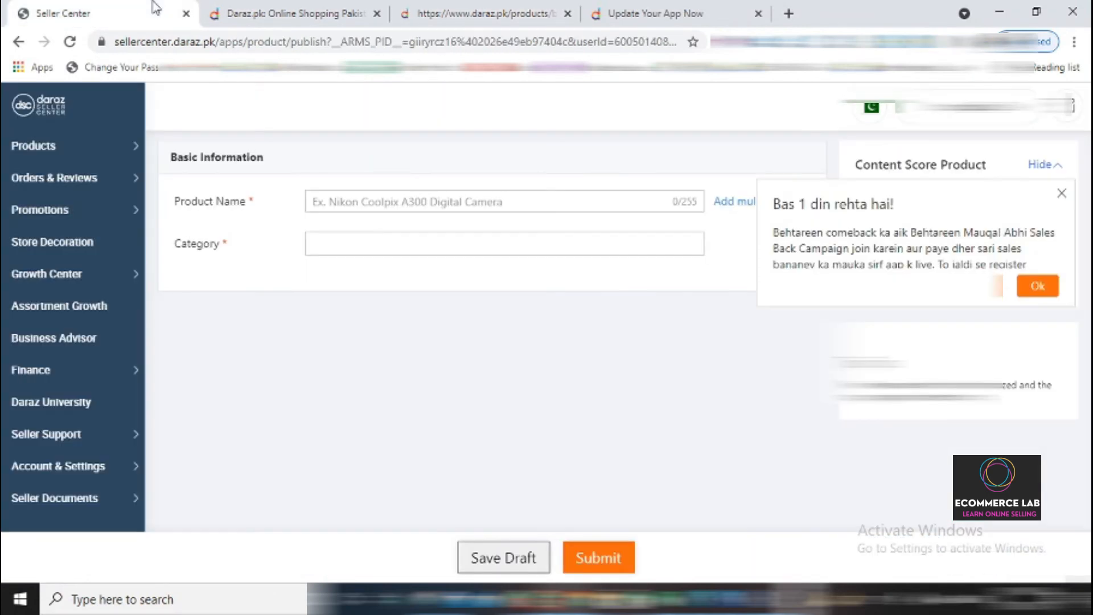
{"action": "left_click", "coordinate": [484, 199]}
{"action": "right_click", "coordinate": [483, 196]}
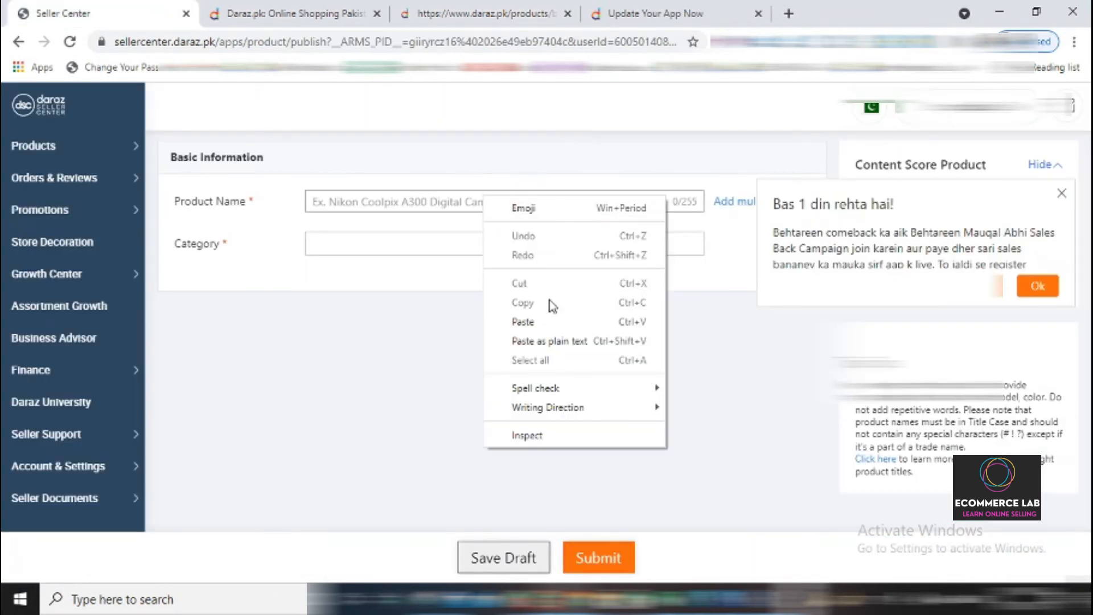
{"action": "left_click", "coordinate": [542, 322]}
Step: Check the listing's category path on Daraz and choose the matching suggestion Laundry & Cleaning>Cleaning>Brushes, Sponges & Wipers for the new product
{"action": "left_click", "coordinate": [475, 8]}
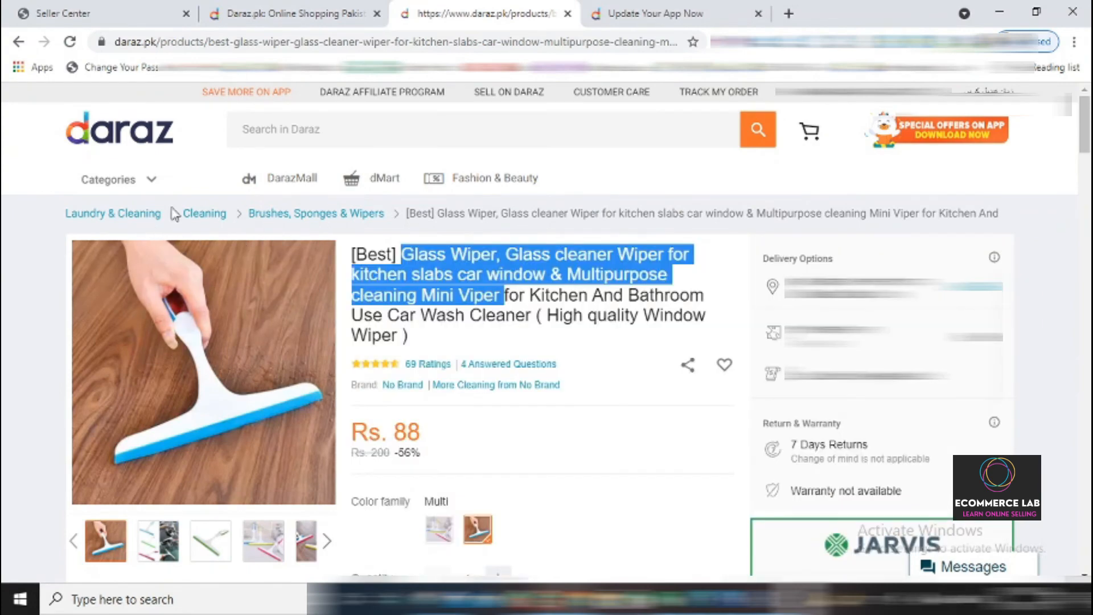
{"action": "left_click", "coordinate": [51, 12]}
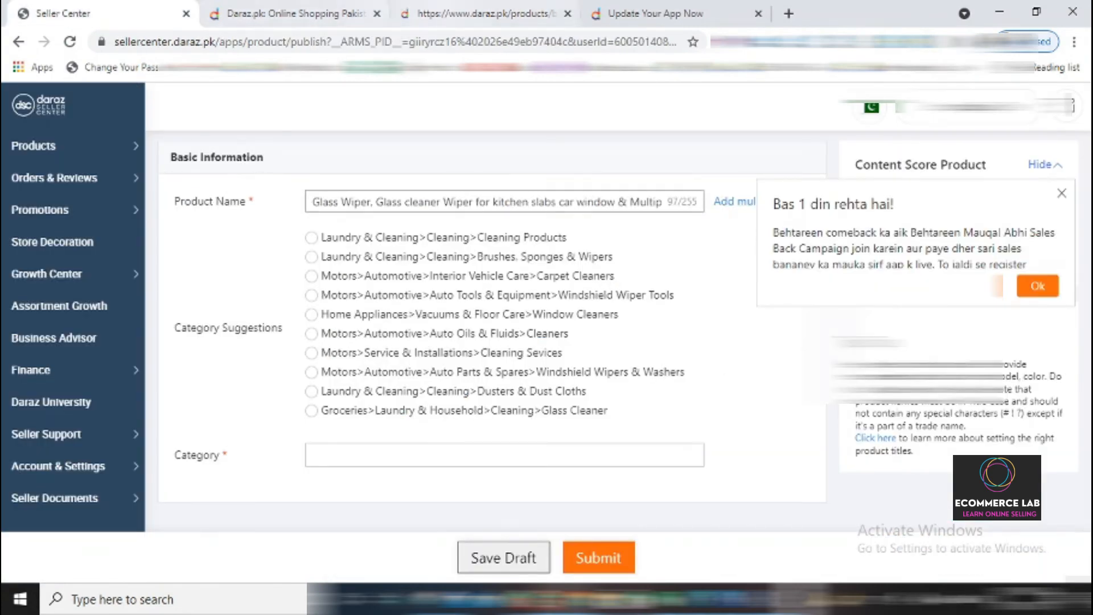
{"action": "left_click", "coordinate": [484, 12]}
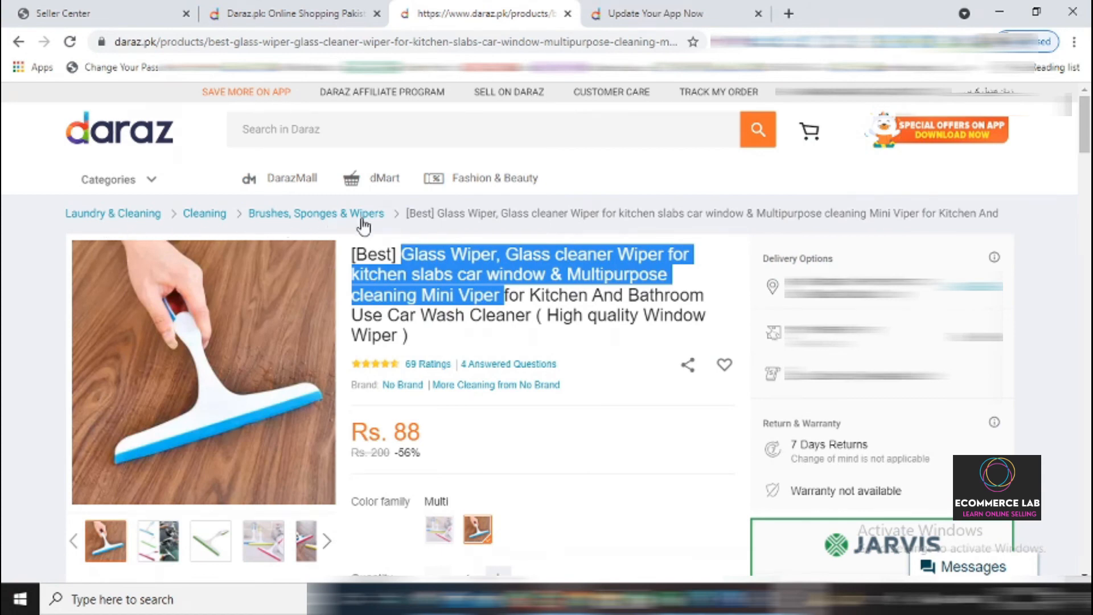
{"action": "left_click", "coordinate": [156, 8]}
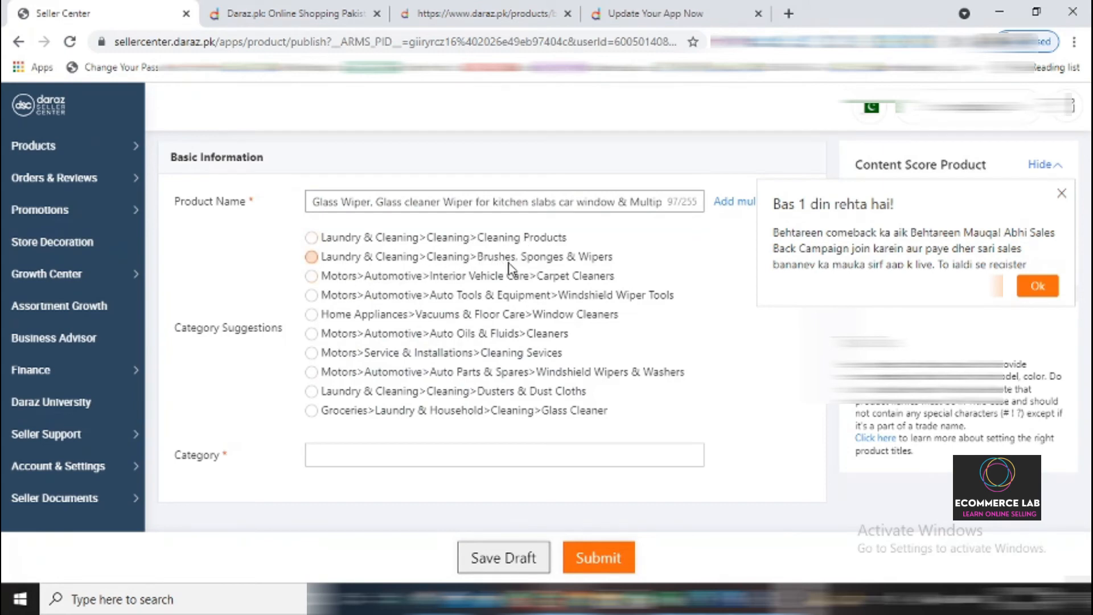
{"action": "left_click", "coordinate": [311, 257]}
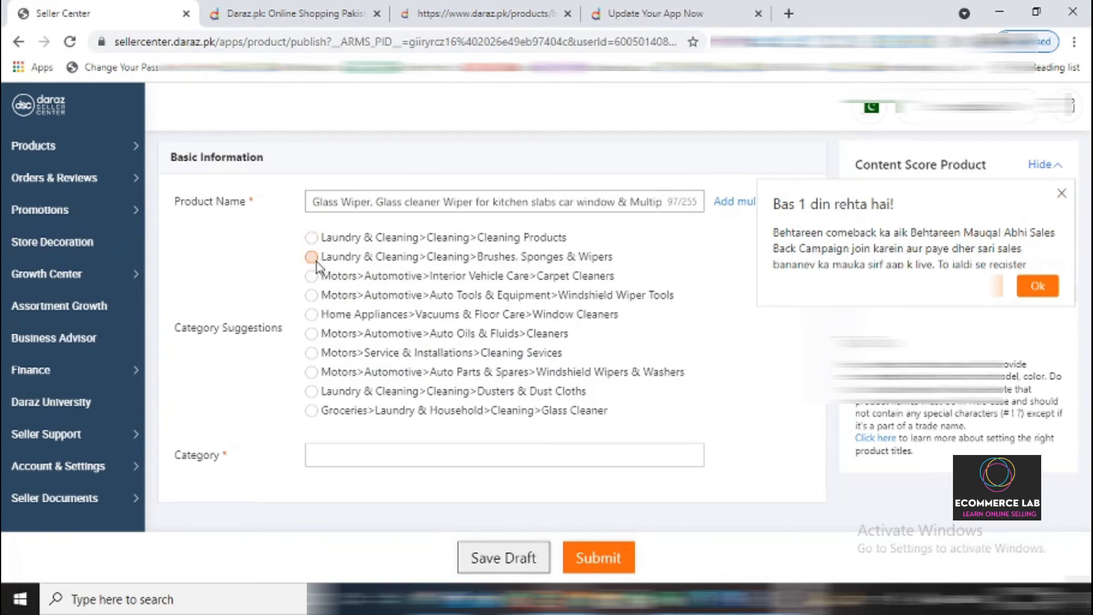
{"action": "left_click", "coordinate": [485, 12]}
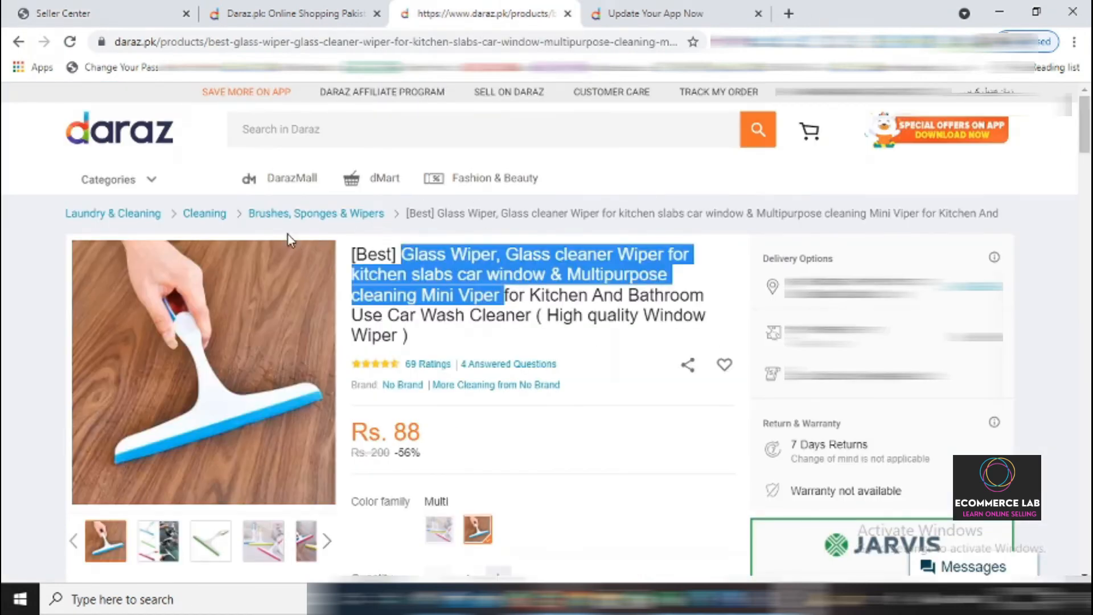
{"action": "left_click", "coordinate": [102, 13]}
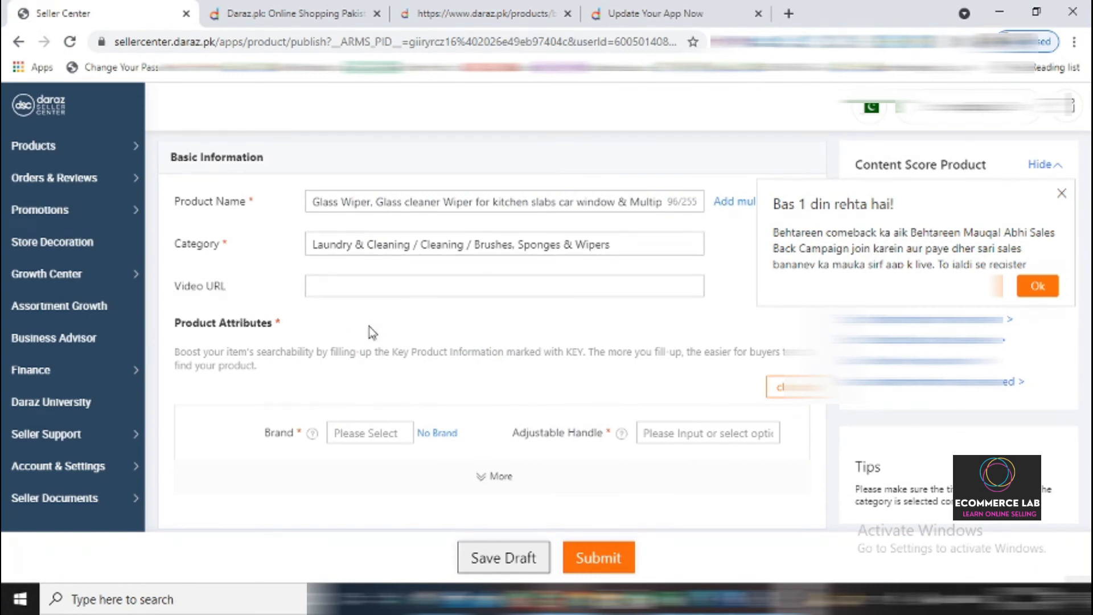
Step: Dismiss the campaign notice and set the product attributes Brand to No Brand and Adjustable Handle to No
{"action": "scroll", "coordinate": [372, 333], "scroll_direction": "down", "scroll_amount": 2}
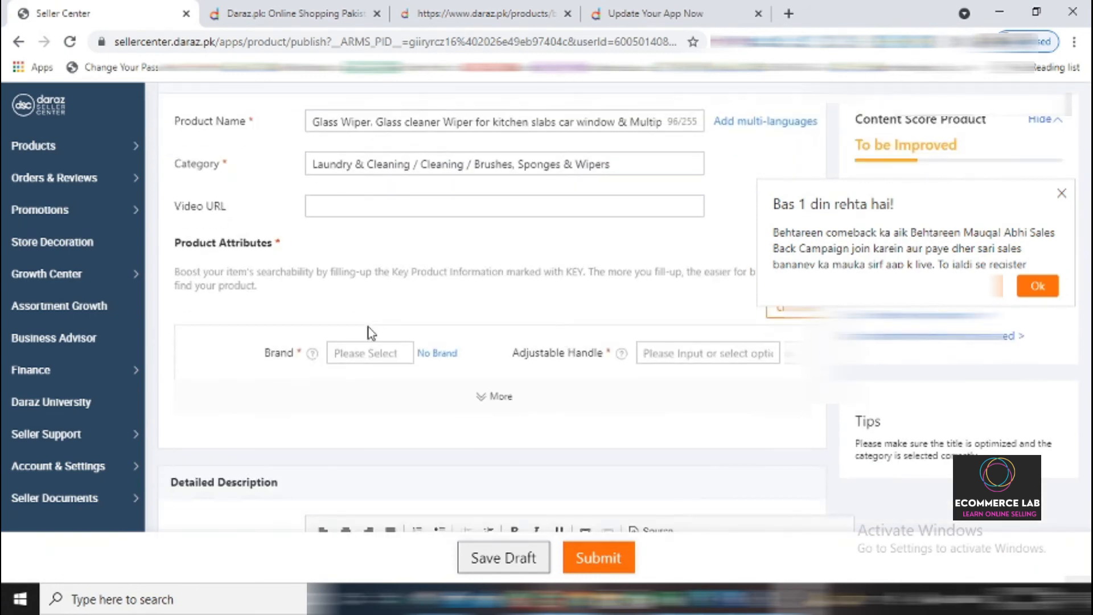
{"action": "left_click", "coordinate": [1060, 193]}
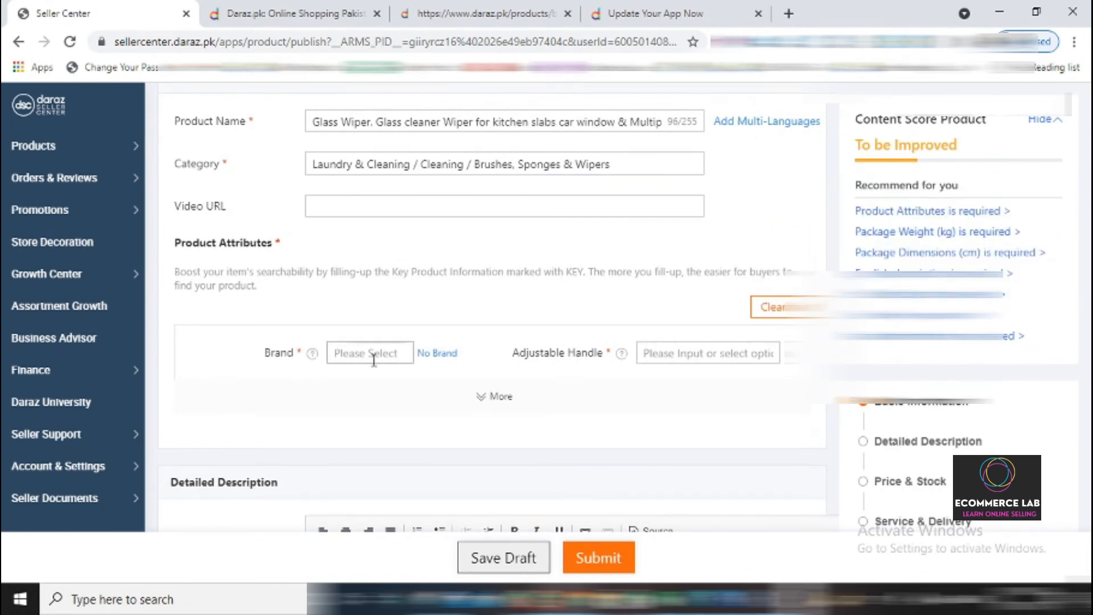
{"action": "left_click", "coordinate": [422, 354]}
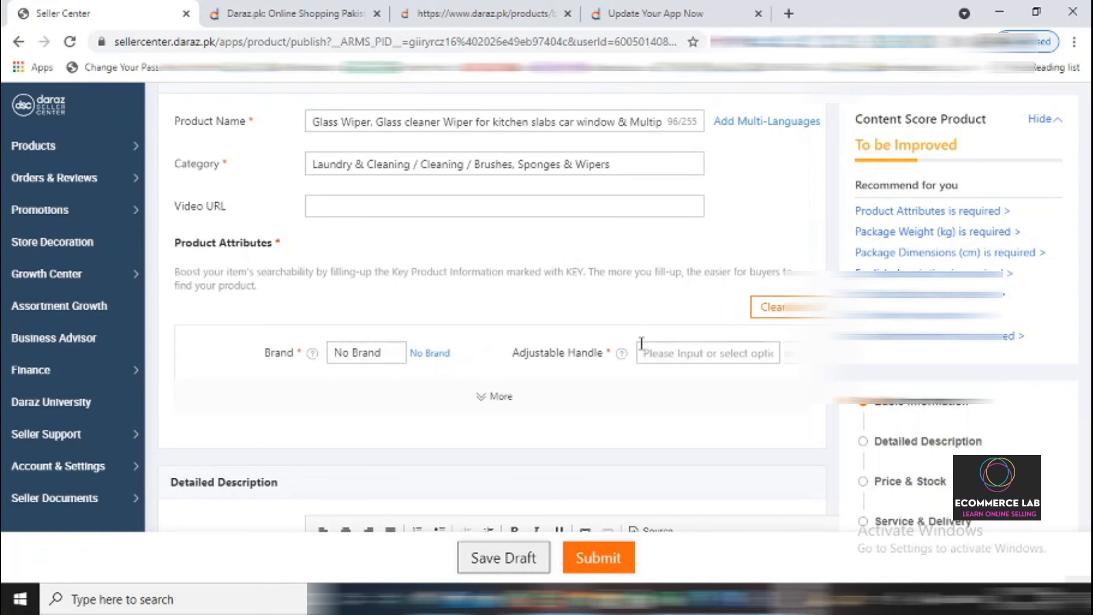
{"action": "left_click", "coordinate": [702, 353]}
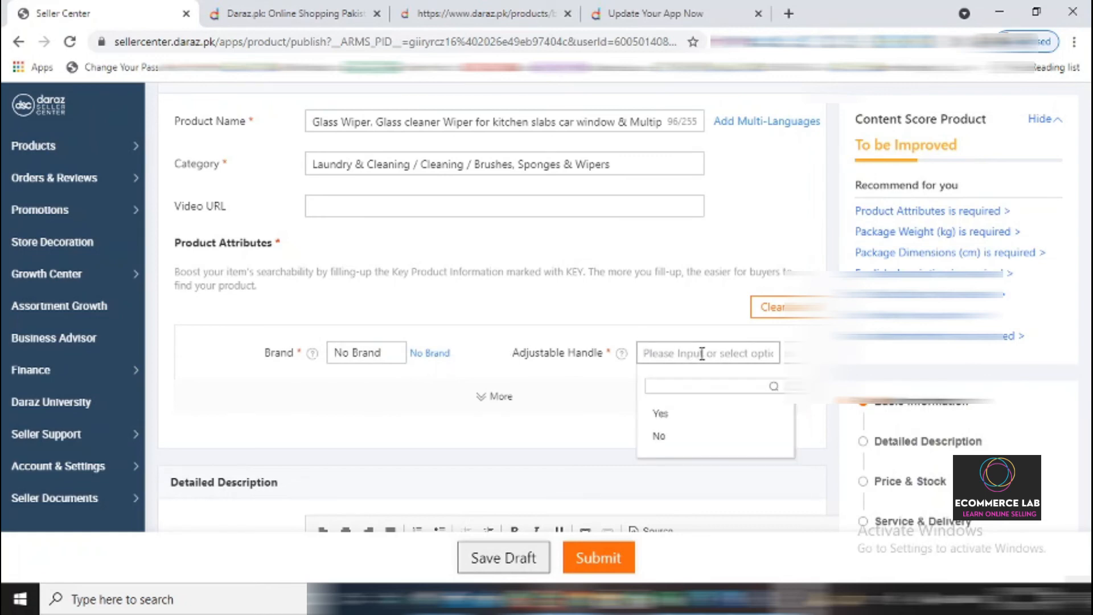
{"action": "left_click", "coordinate": [664, 439]}
Step: Copy the High Quality and Multi-Purpose bullet points from the listing's product details into the Short Description
{"action": "scroll", "coordinate": [446, 385], "scroll_direction": "down", "scroll_amount": 4}
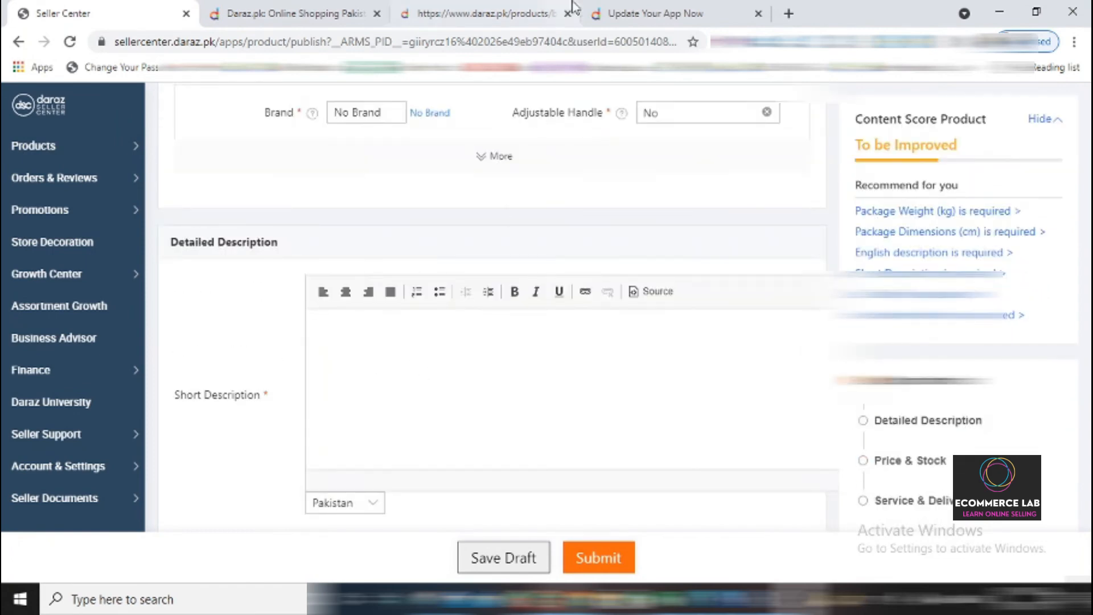
{"action": "left_click", "coordinate": [511, 12]}
{"action": "scroll", "coordinate": [437, 383], "scroll_direction": "down", "scroll_amount": 5}
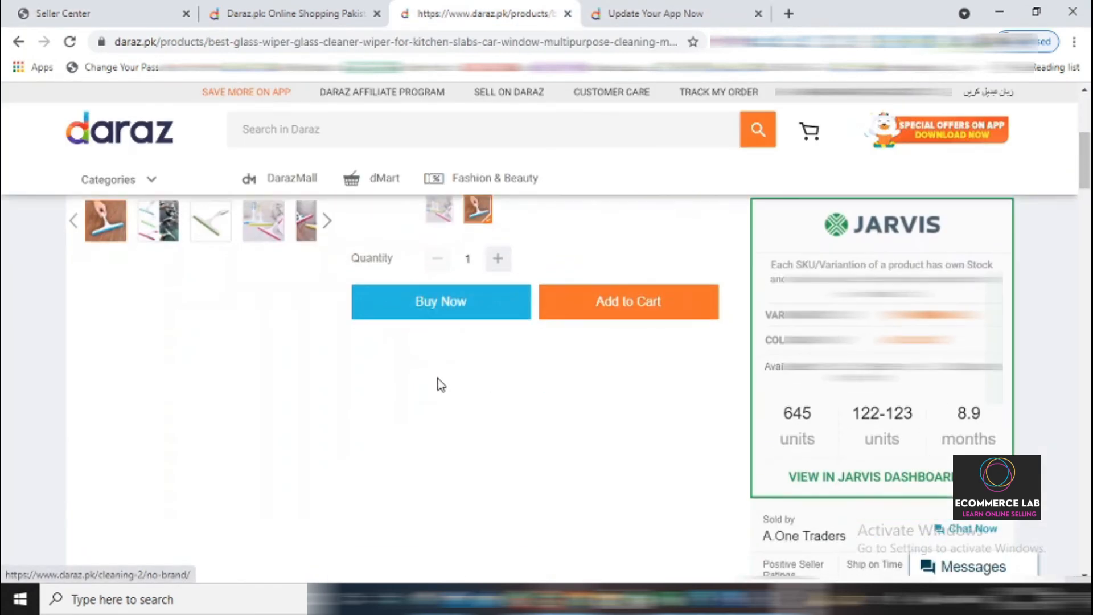
{"action": "scroll", "coordinate": [437, 383], "scroll_direction": "up", "scroll_amount": 5}
{"action": "scroll", "coordinate": [439, 387], "scroll_direction": "down", "scroll_amount": 10}
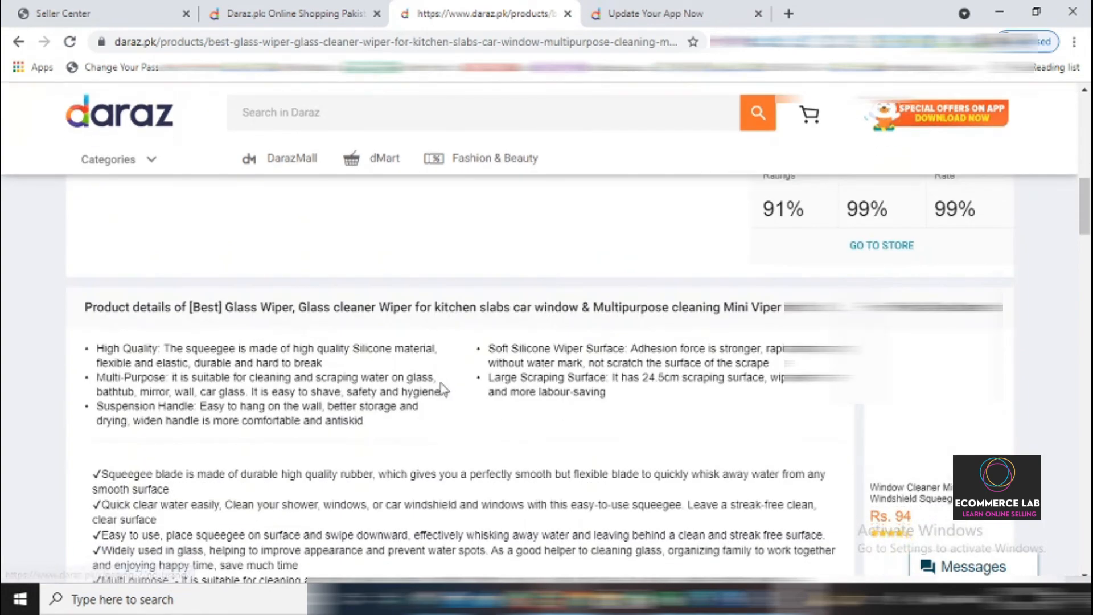
{"action": "scroll", "coordinate": [444, 392], "scroll_direction": "up", "scroll_amount": 1}
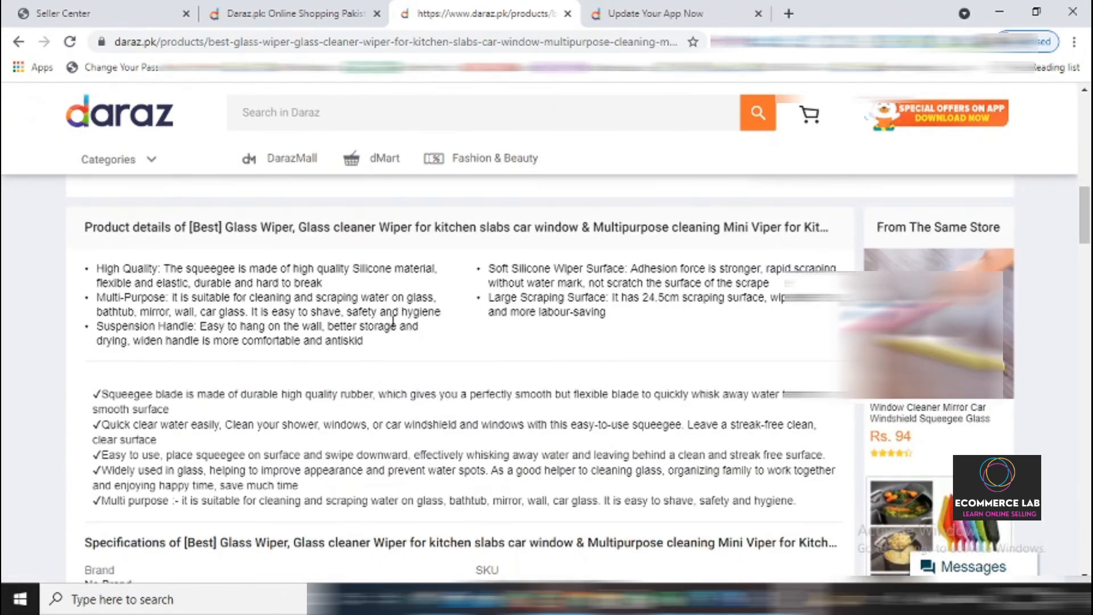
{"action": "left_click_drag", "start_coordinate": [442, 313], "coordinate": [90, 288]}
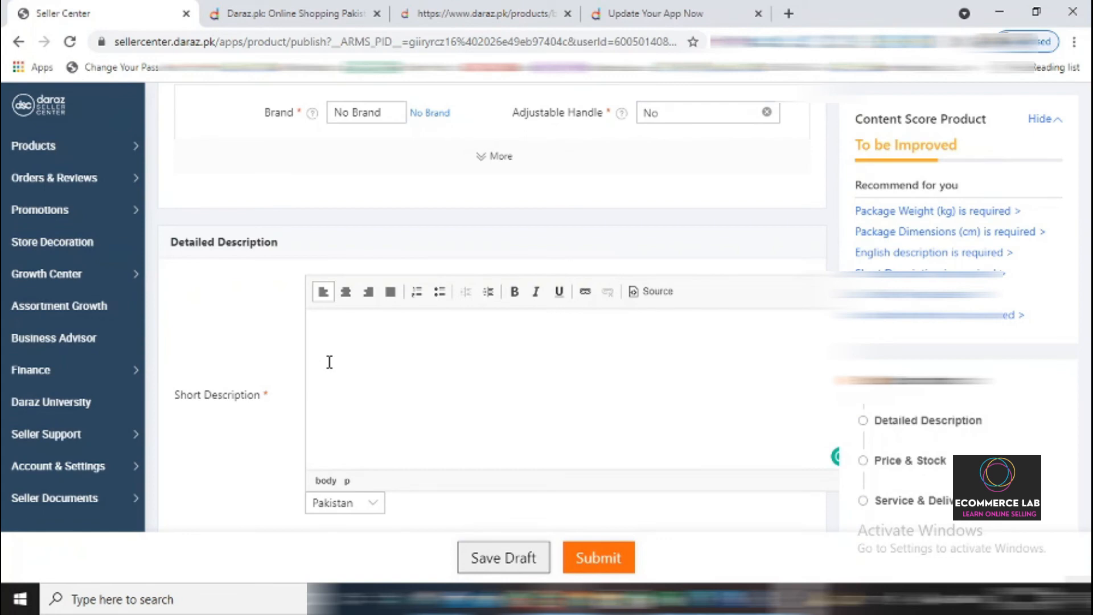
{"action": "key", "text": "ctrl+v"}
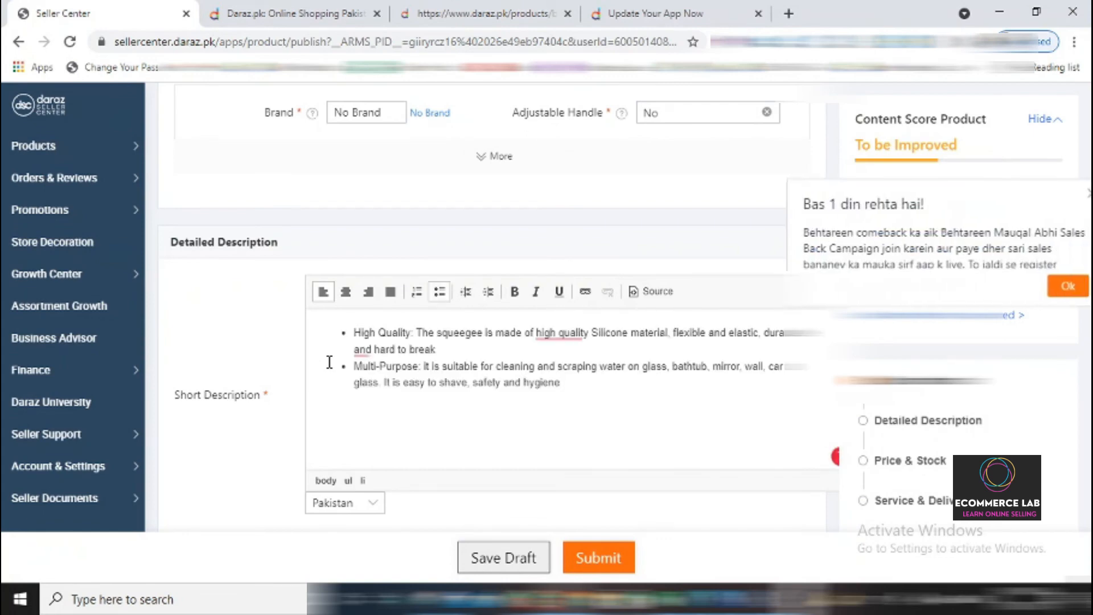
Step: Copy the listing's first two check-marked paragraphs, on the squeegee blade and quick water clearing, into the Long Description (Lorikeet)
{"action": "scroll", "coordinate": [435, 370], "scroll_direction": "down", "scroll_amount": 7}
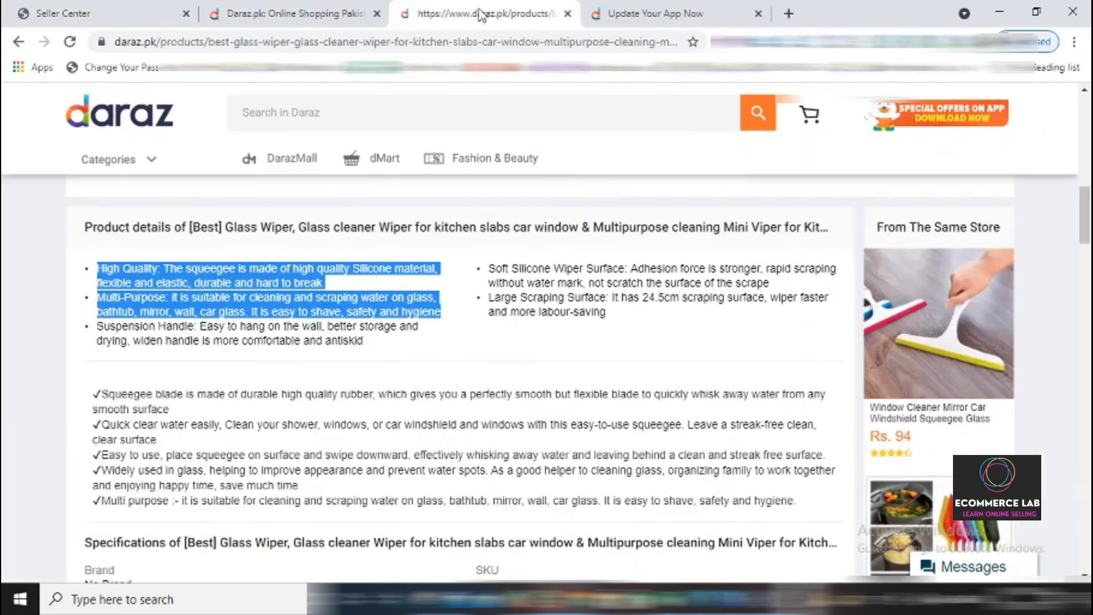
{"action": "left_click", "coordinate": [481, 12]}
{"action": "left_click_drag", "start_coordinate": [165, 441], "coordinate": [103, 390]}
{"action": "right_click", "coordinate": [233, 394]}
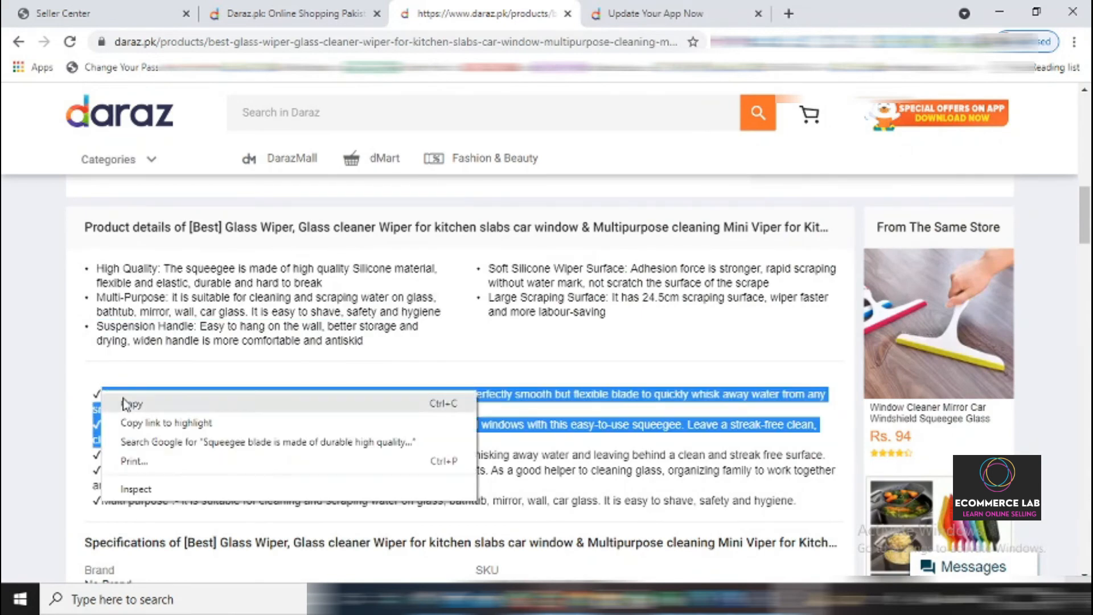
{"action": "left_click", "coordinate": [250, 402]}
{"action": "left_click", "coordinate": [105, 12]}
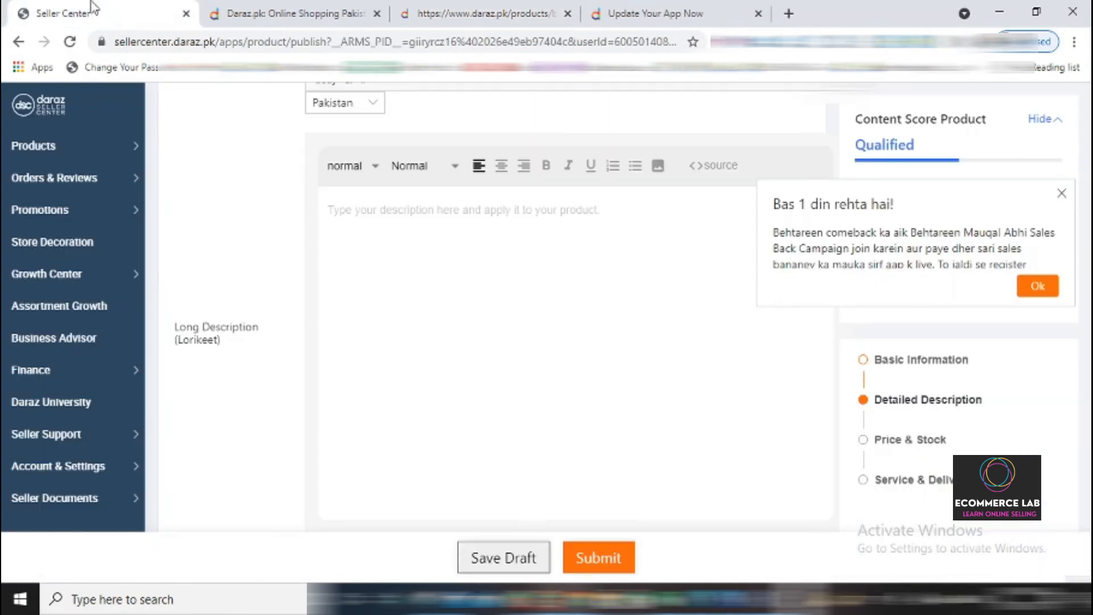
{"action": "left_click", "coordinate": [424, 348]}
{"action": "key", "text": "ctrl+v"}
Step: Paste the same two copied squeegee paragraphs into the English description
{"action": "scroll", "coordinate": [613, 371], "scroll_direction": "down", "scroll_amount": 5}
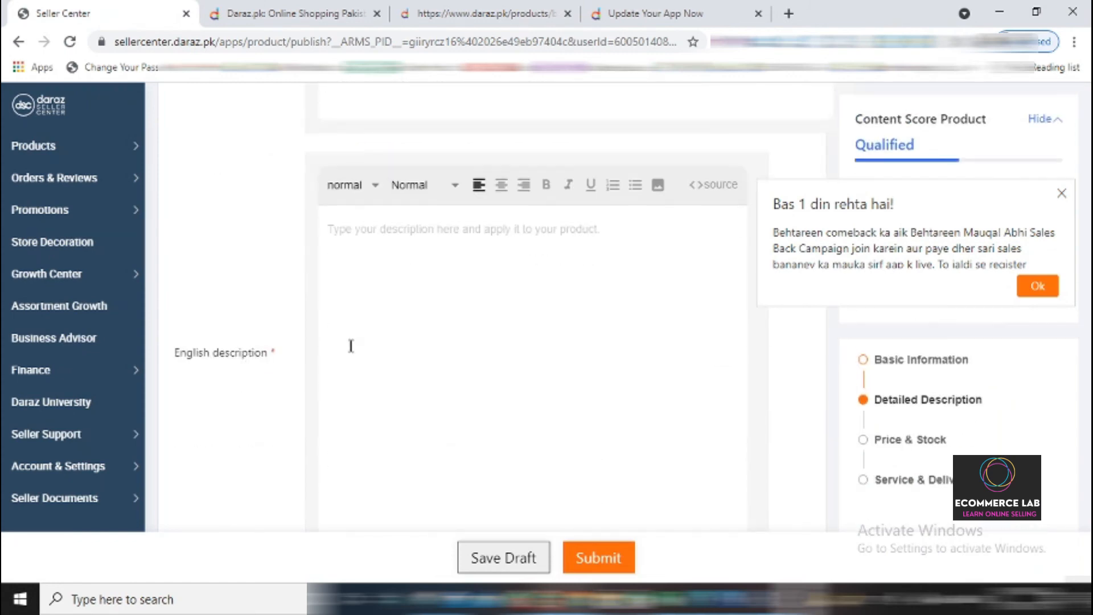
{"action": "left_click", "coordinate": [392, 337]}
{"action": "key", "text": "ctrl+v"}
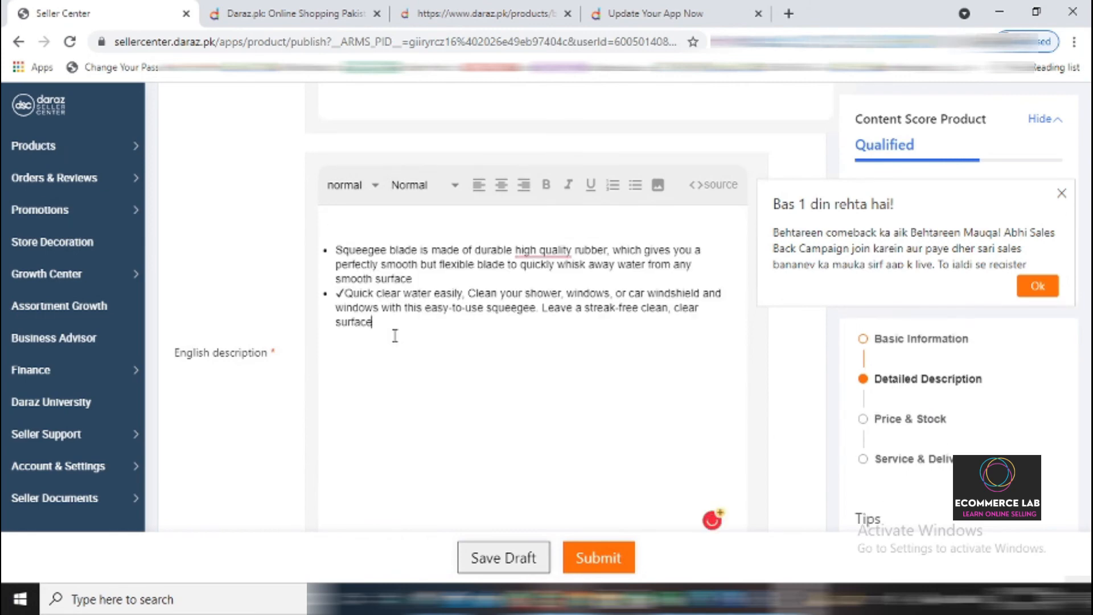
Step: Set the Color Family in the Price & Stock section to Pink
{"action": "scroll", "coordinate": [395, 336], "scroll_direction": "down", "scroll_amount": 5}
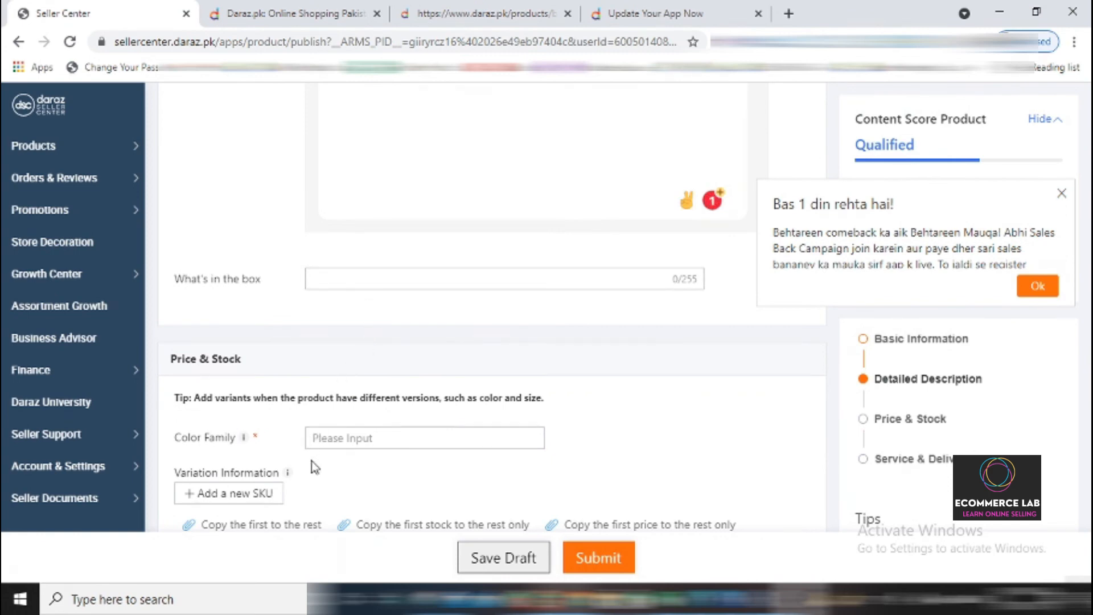
{"action": "scroll", "coordinate": [312, 460], "scroll_direction": "down", "scroll_amount": 4}
{"action": "left_click", "coordinate": [435, 195]}
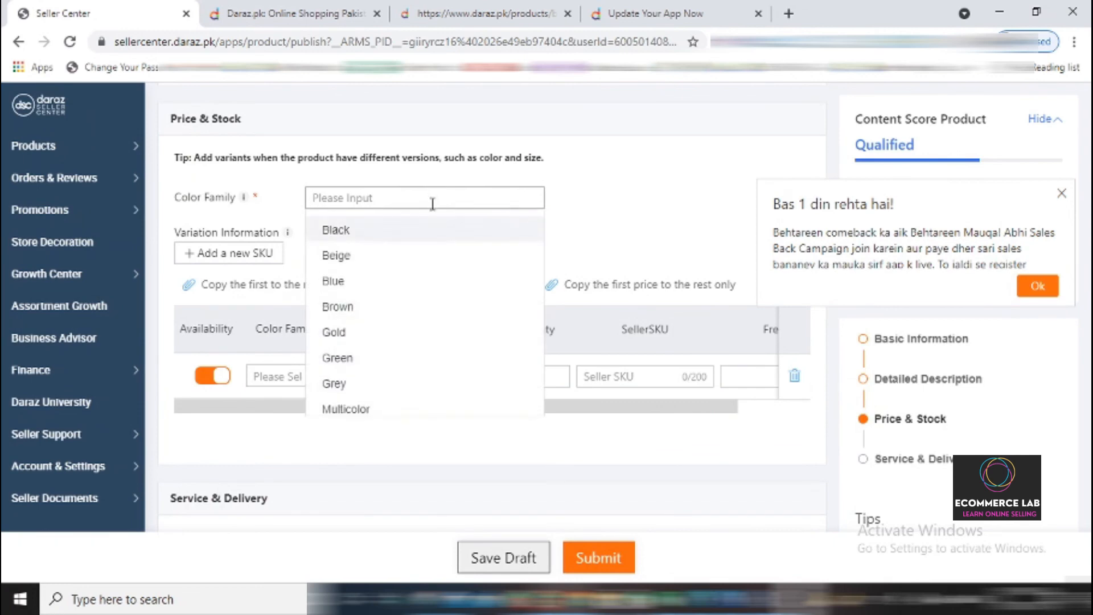
{"action": "scroll", "coordinate": [429, 334], "scroll_direction": "down", "scroll_amount": 3}
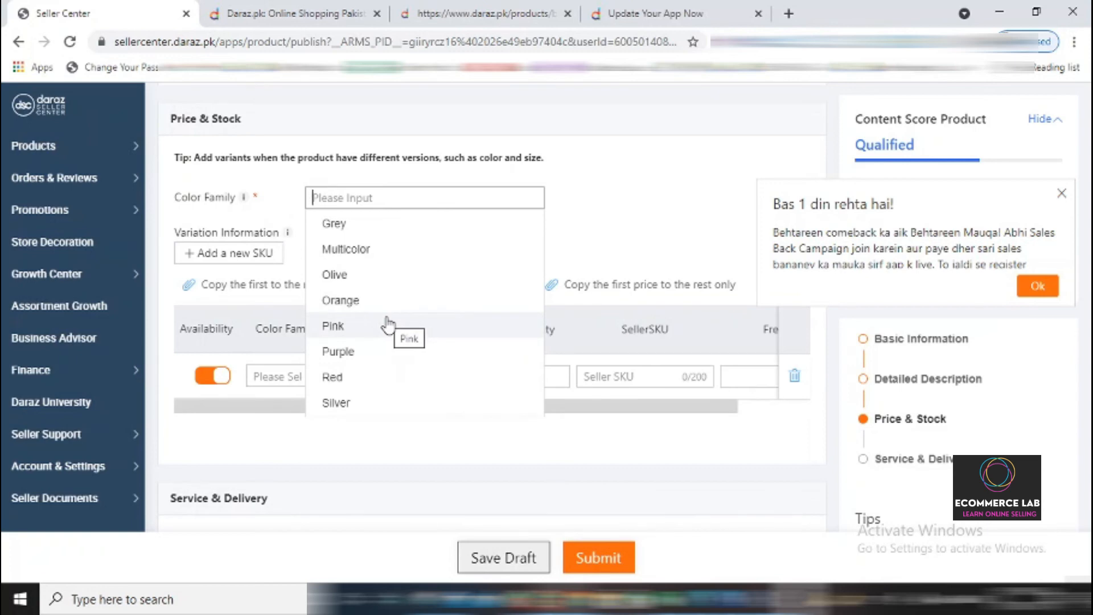
{"action": "left_click", "coordinate": [387, 325]}
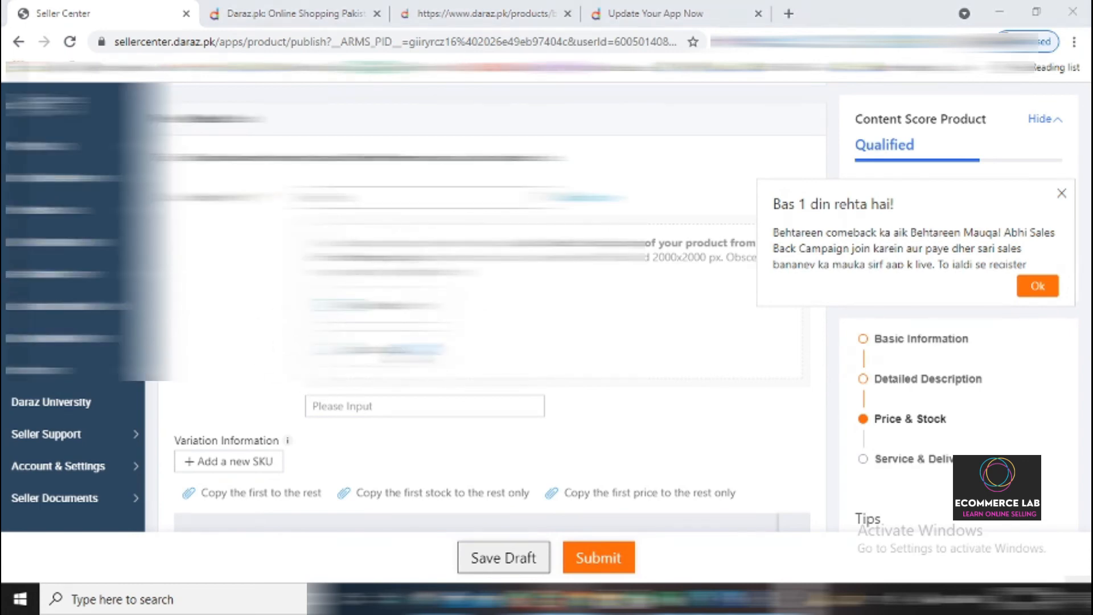
Step: Upload the images "wiper backside", "wiper front" and "wiper" for the Pink variant
{"action": "left_click", "coordinate": [371, 348]}
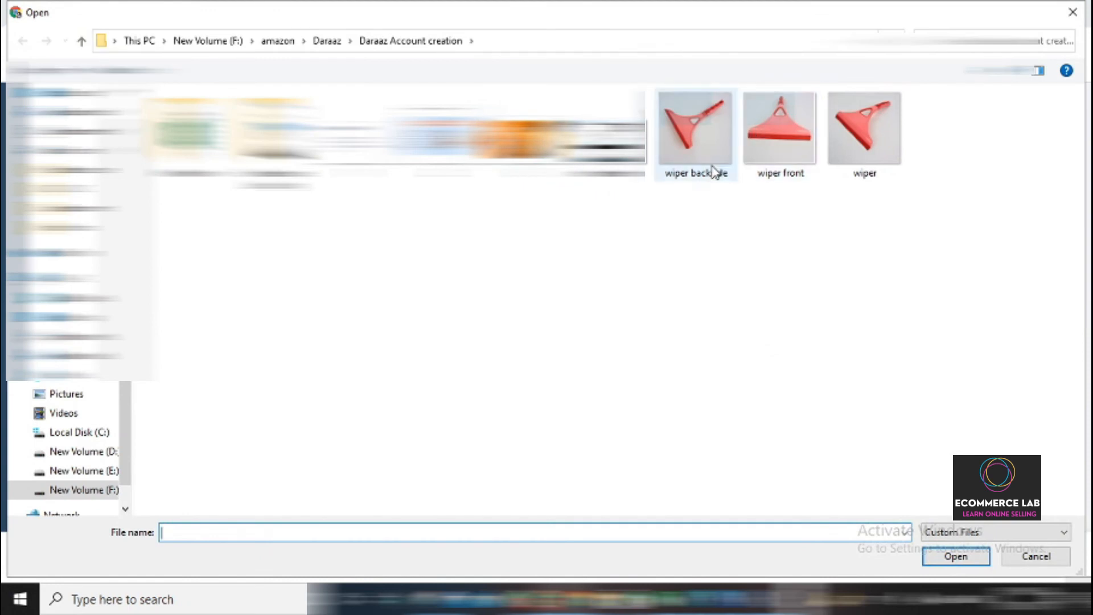
{"action": "left_click", "coordinate": [776, 146]}
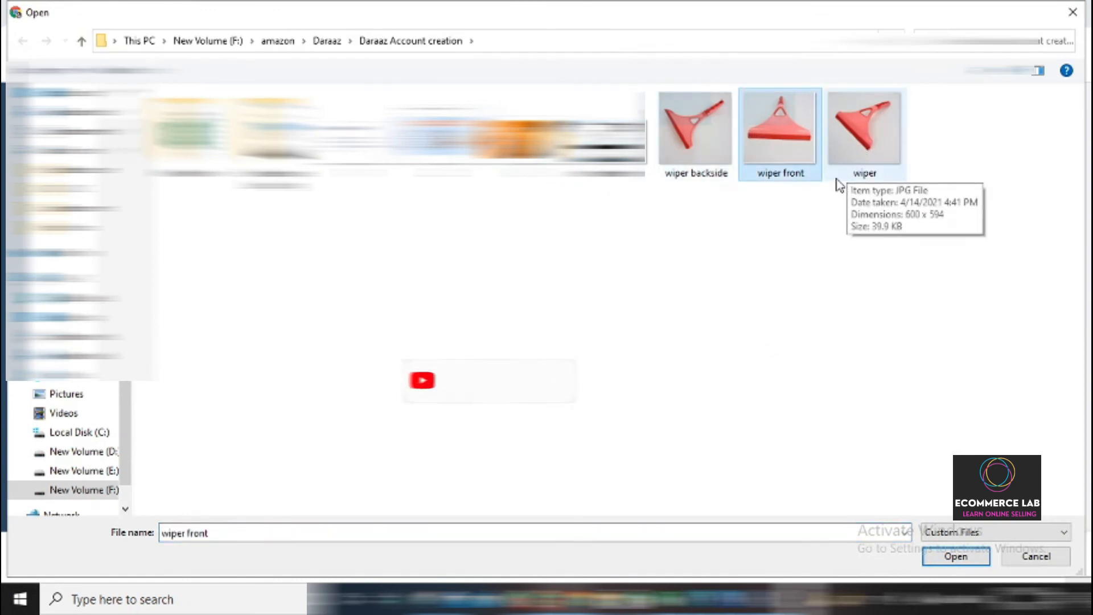
{"action": "left_click", "coordinate": [858, 152], "text": "ctrl"}
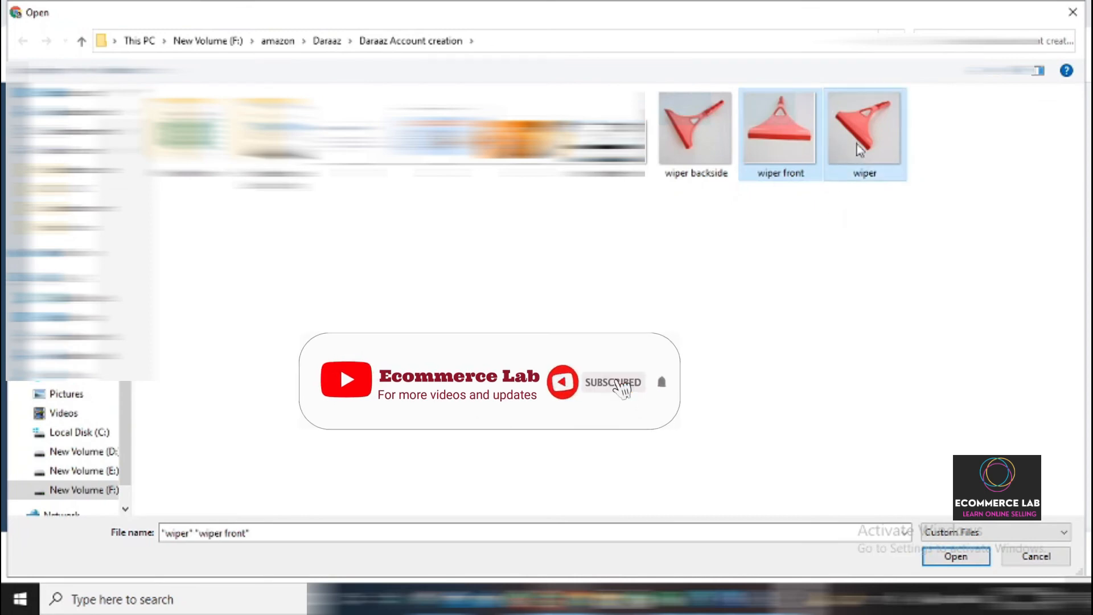
{"action": "left_click", "coordinate": [692, 151], "text": "ctrl"}
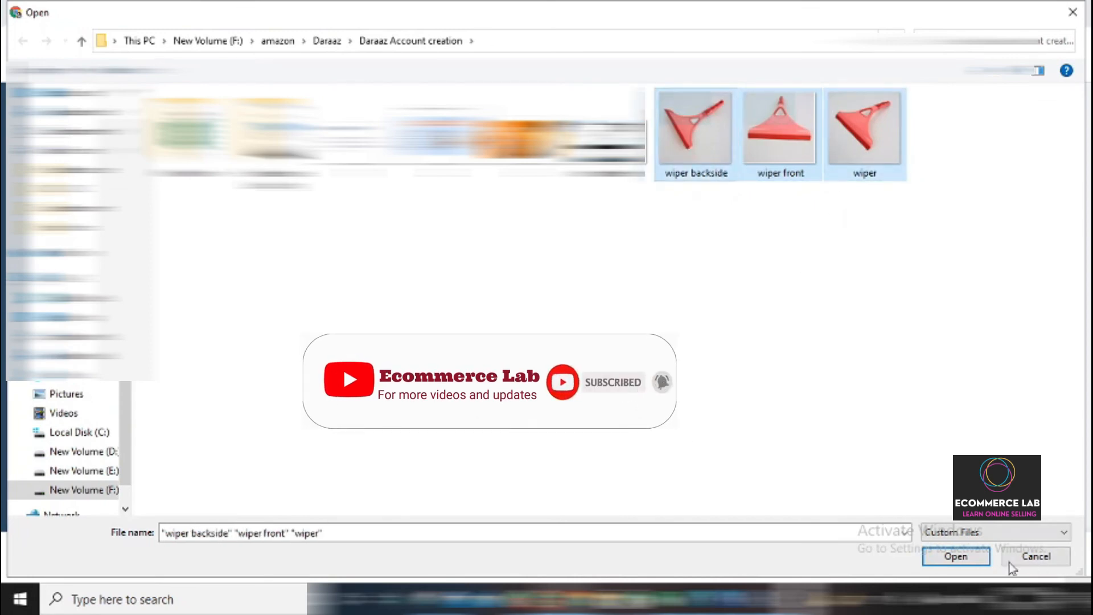
{"action": "left_click", "coordinate": [944, 560]}
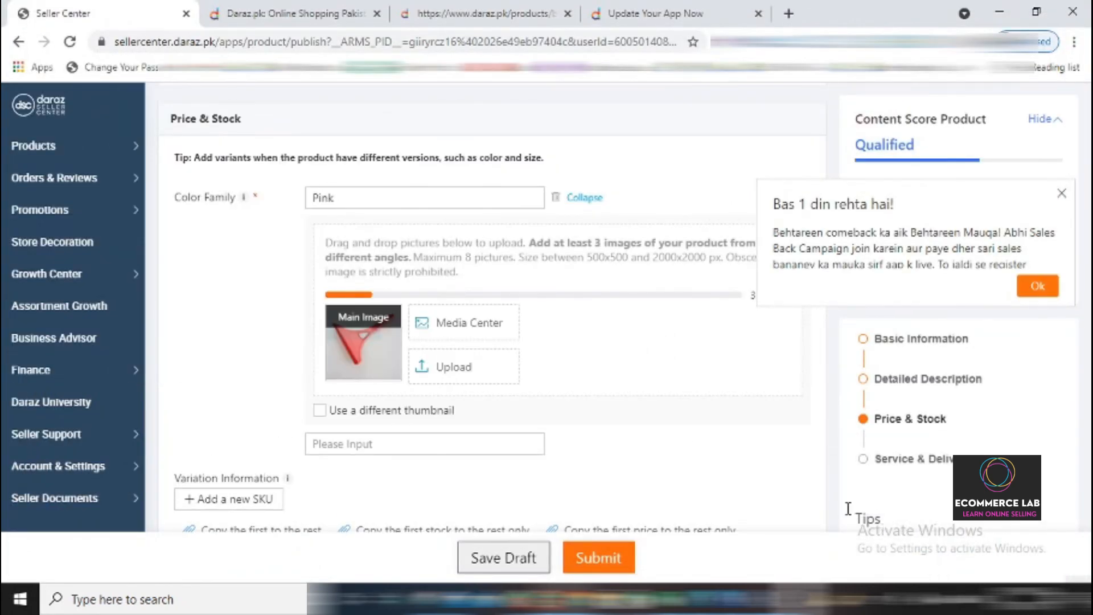
{"action": "scroll", "coordinate": [551, 337], "scroll_direction": "down", "scroll_amount": 6}
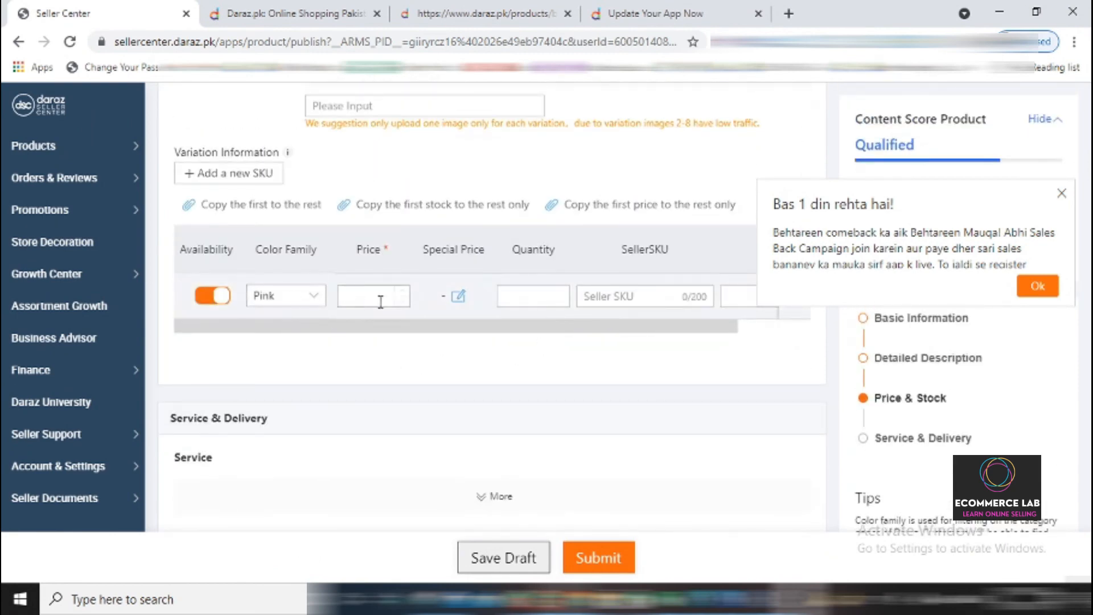
Step: Set the Pink variant's price to 969, quantity to 5 and seller SKU to wp-0001, and dismiss the campaign notice
{"action": "left_click", "coordinate": [381, 300]}
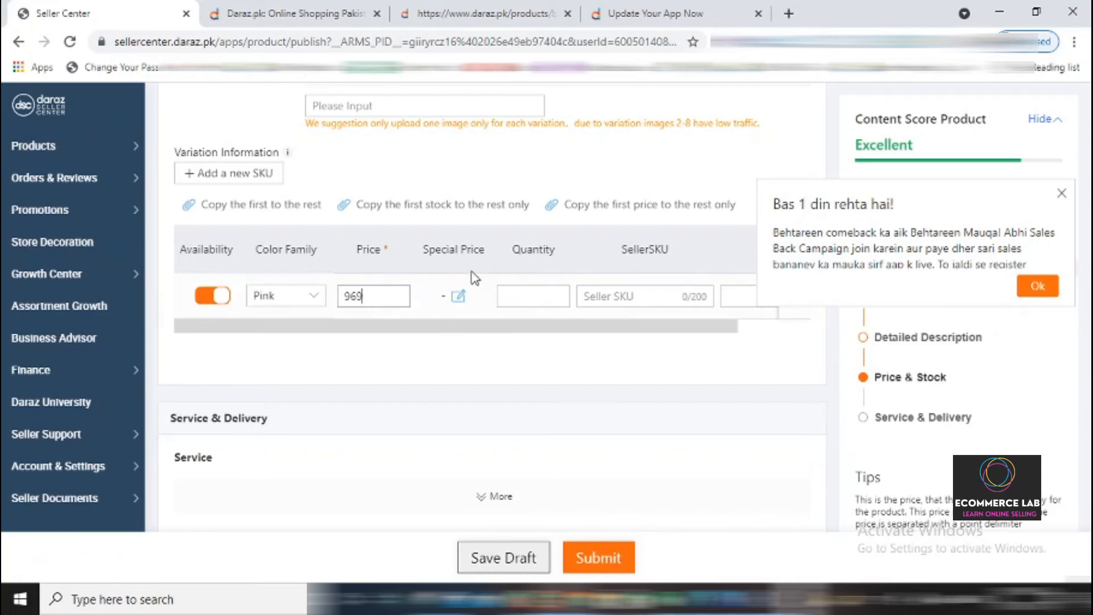
{"action": "left_click", "coordinate": [541, 302]}
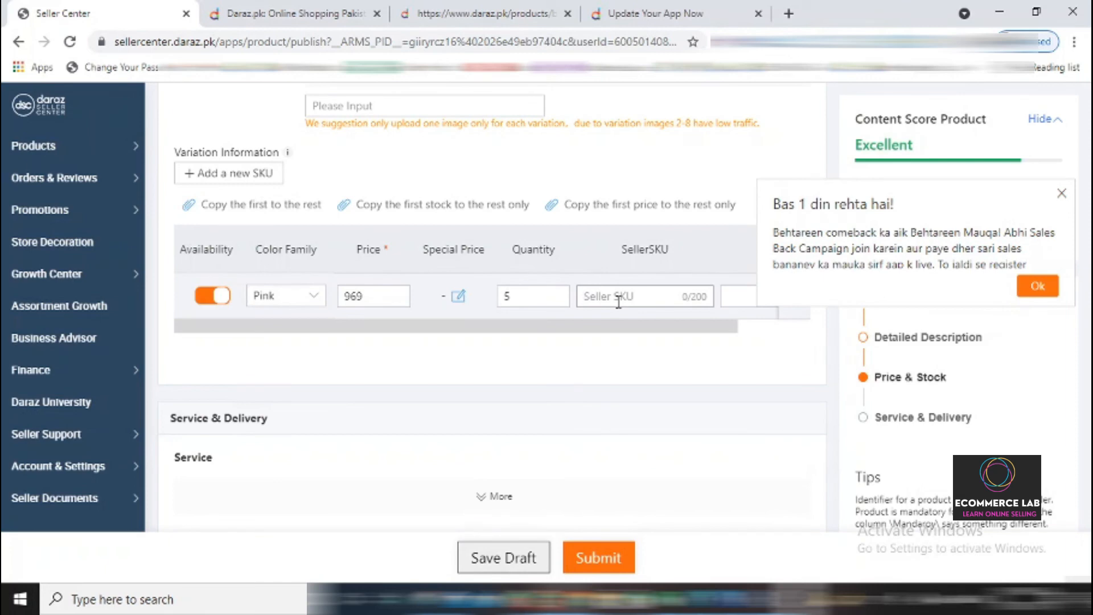
{"action": "type", "text": "wp-0001"}
{"action": "left_click", "coordinate": [1061, 195]}
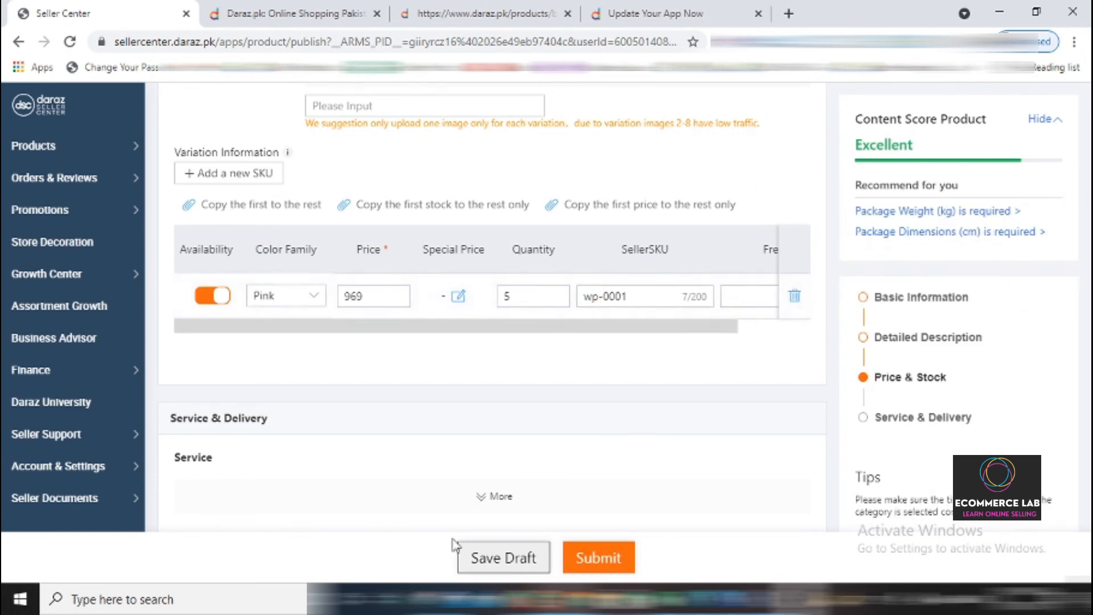
Step: Set the package weight in the Service & Delivery section to 0.2 kg
{"action": "scroll", "coordinate": [369, 434], "scroll_direction": "down", "scroll_amount": 5}
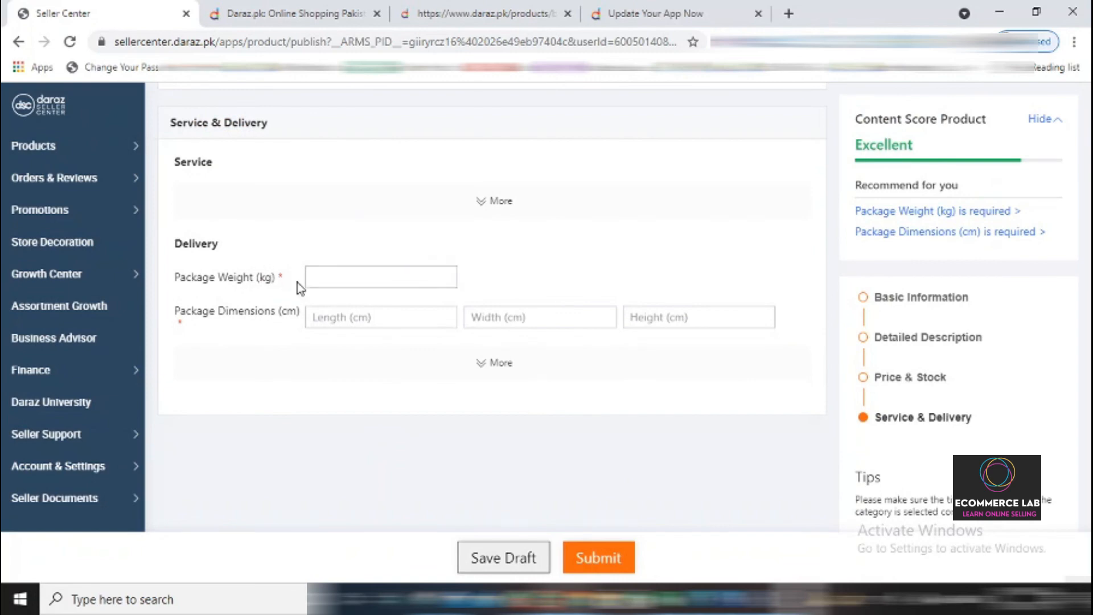
{"action": "left_click", "coordinate": [325, 280]}
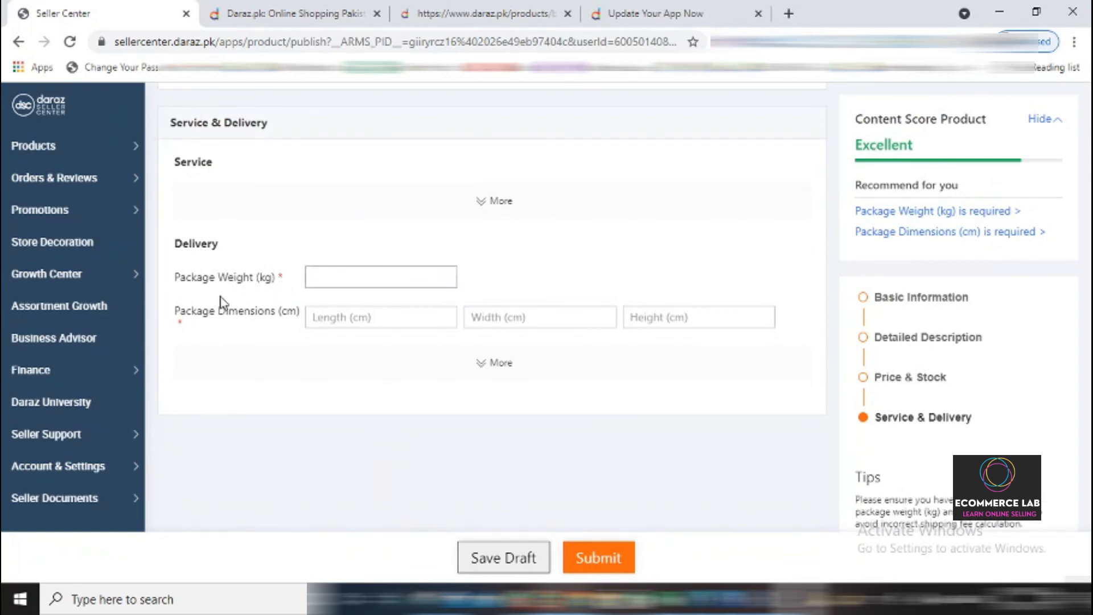
{"action": "type", "text": "0.2"}
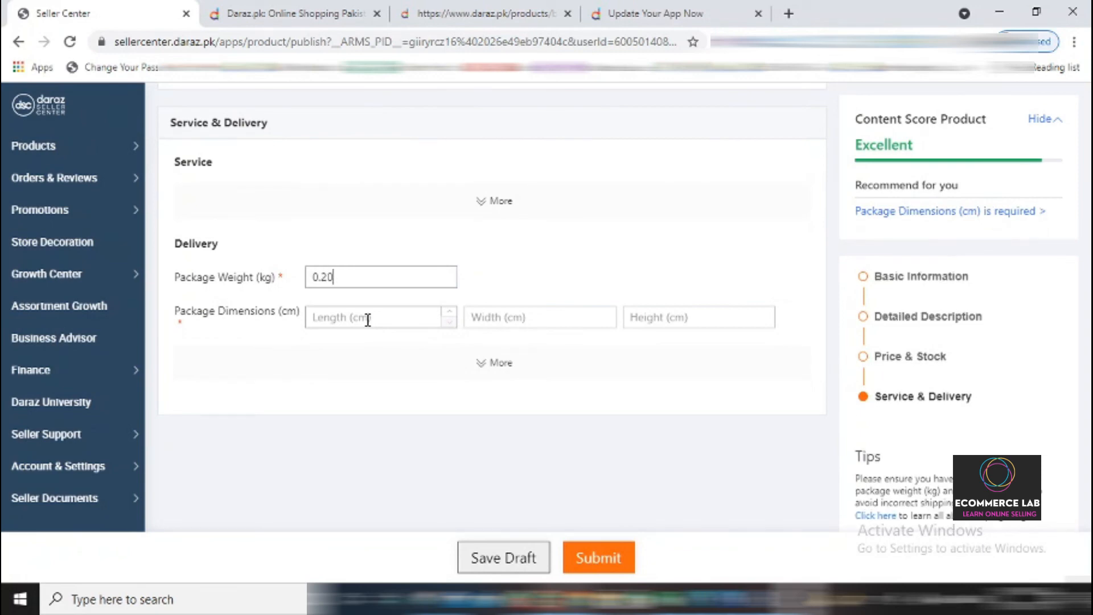
{"action": "left_click", "coordinate": [368, 320]}
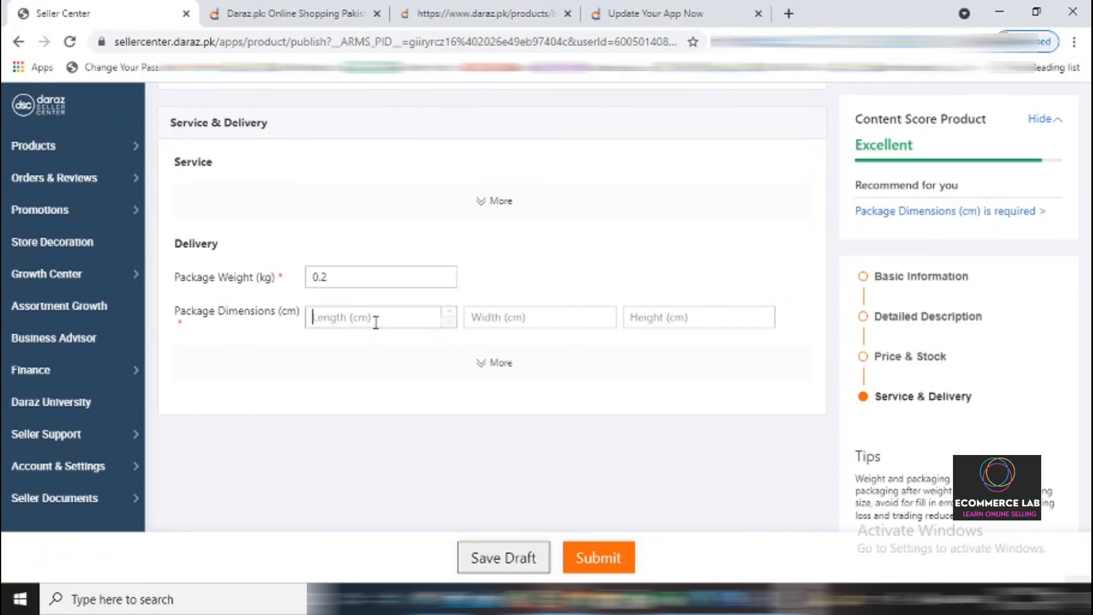
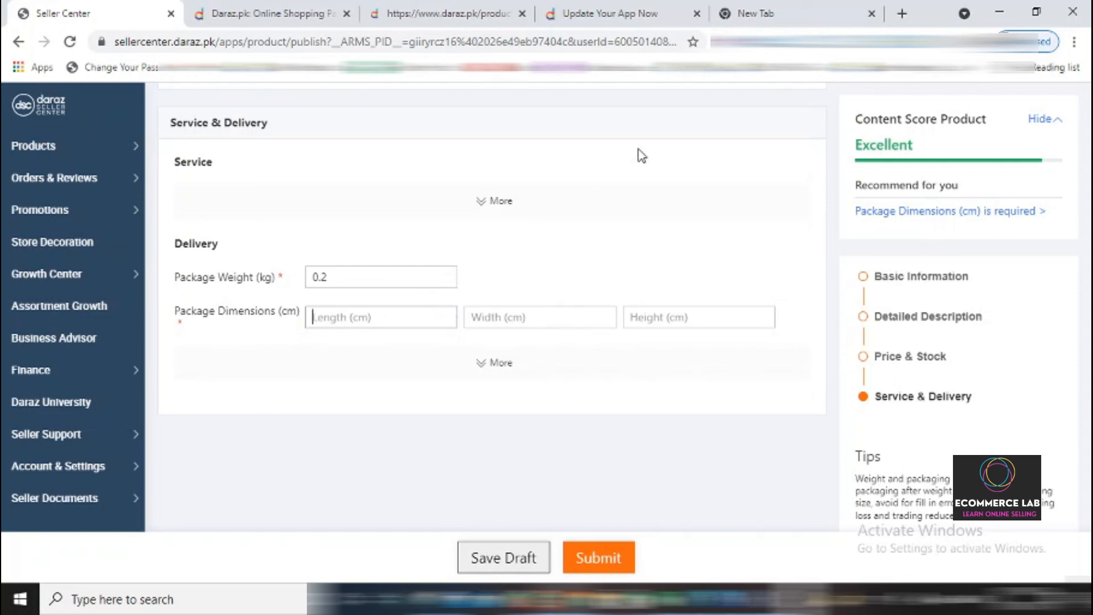
Step: Search Google for "daraz small flyer size" to look up the packaging dimensions
{"action": "left_click", "coordinate": [756, 13]}
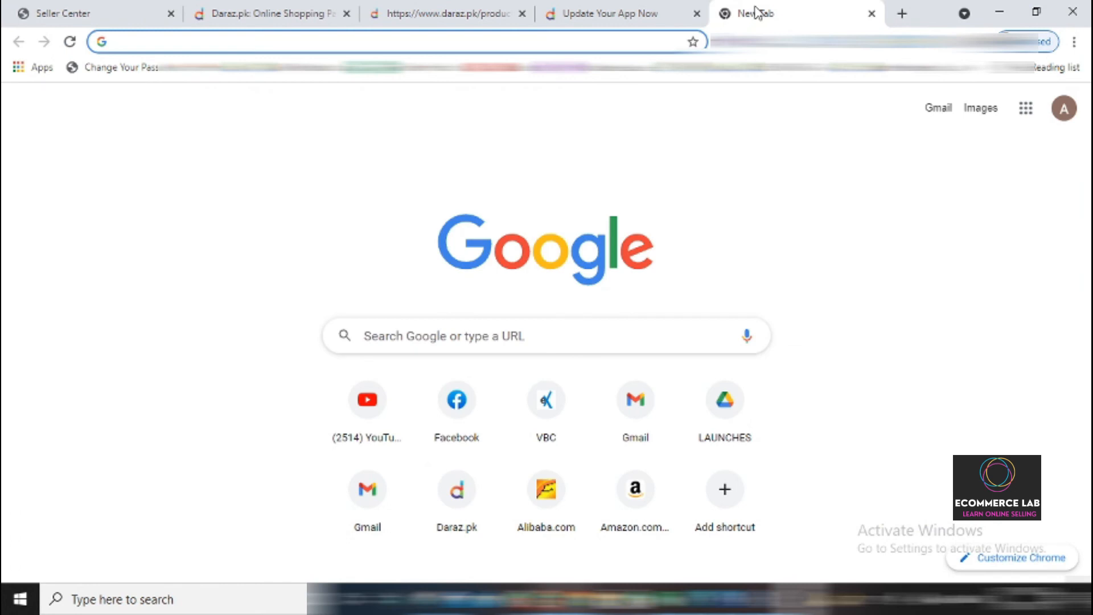
{"action": "left_click", "coordinate": [462, 335]}
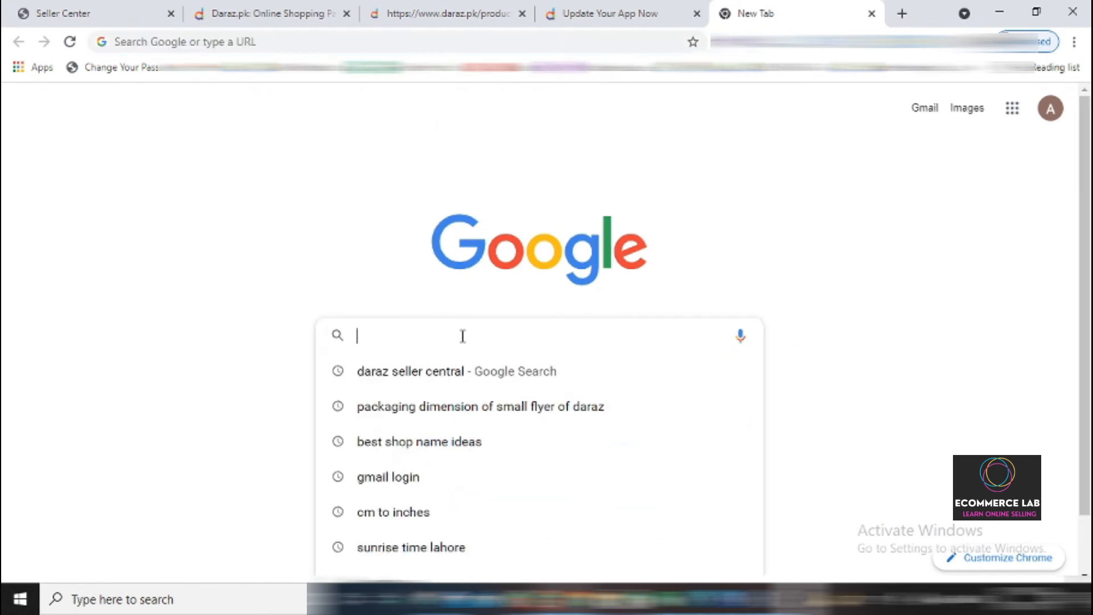
{"action": "type", "text": "dar"}
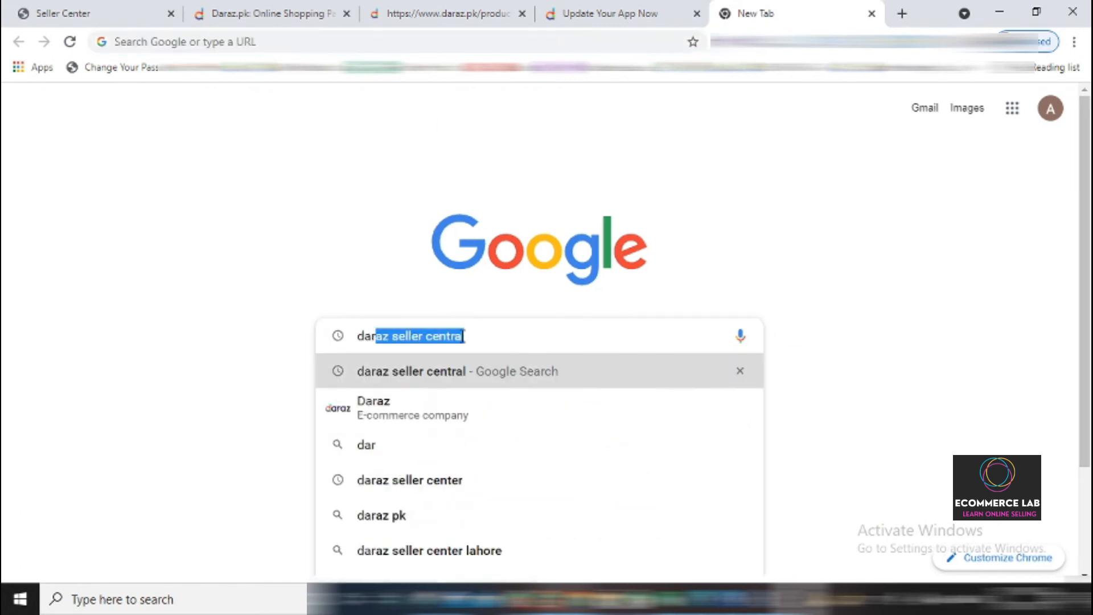
{"action": "type", "text": "az small fly"}
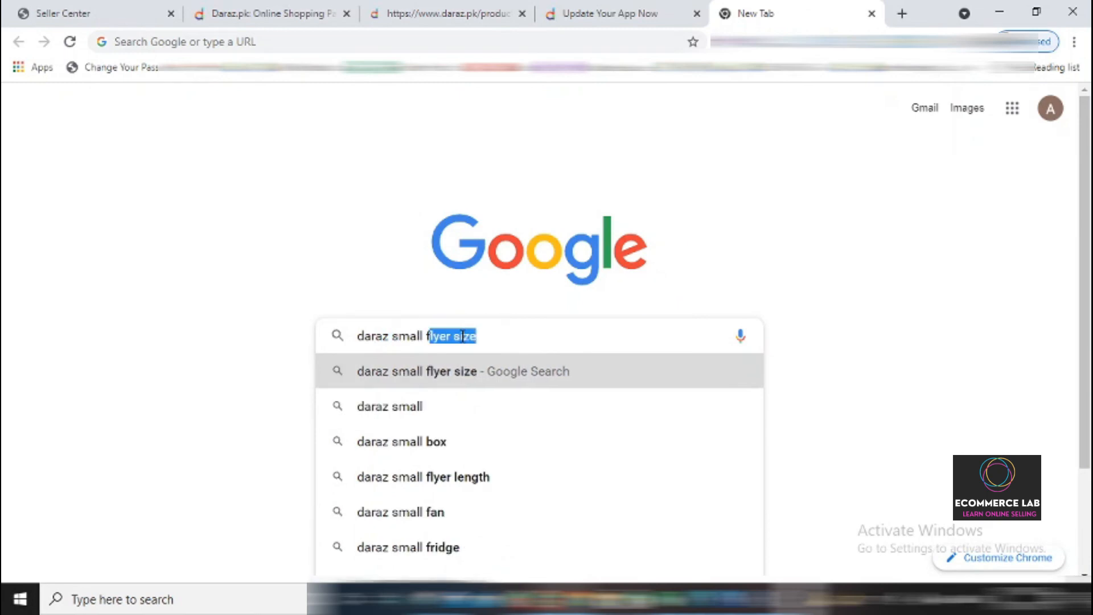
{"action": "type", "text": "er"}
{"action": "key", "text": "Return"}
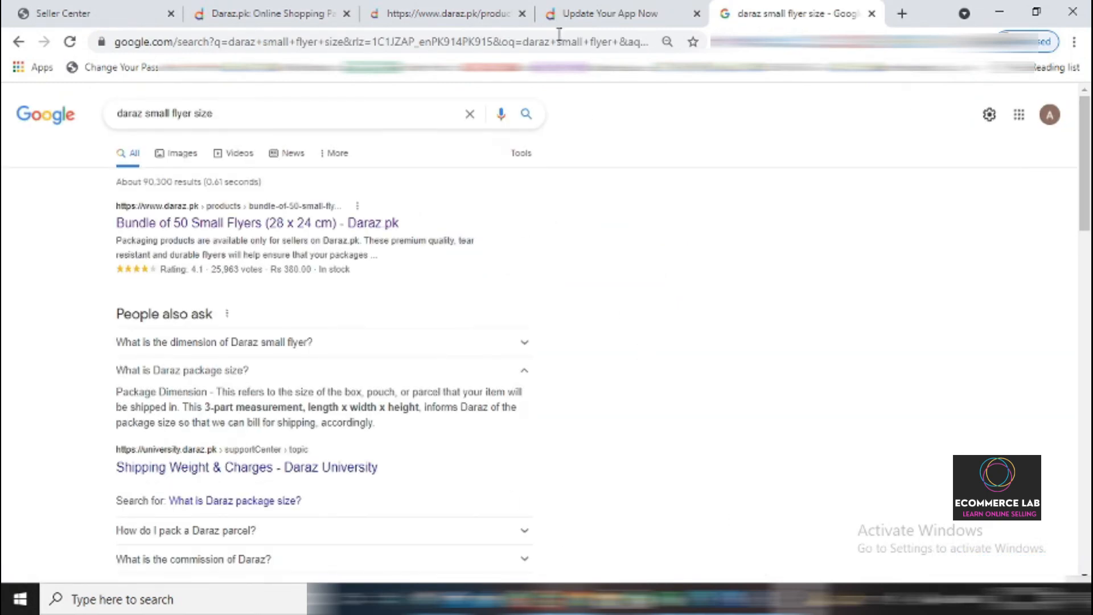
Step: Back in the product form, set the package dimensions to 28 x 24 x 1.5 cm and dismiss the campaign notice
{"action": "left_click", "coordinate": [131, 8]}
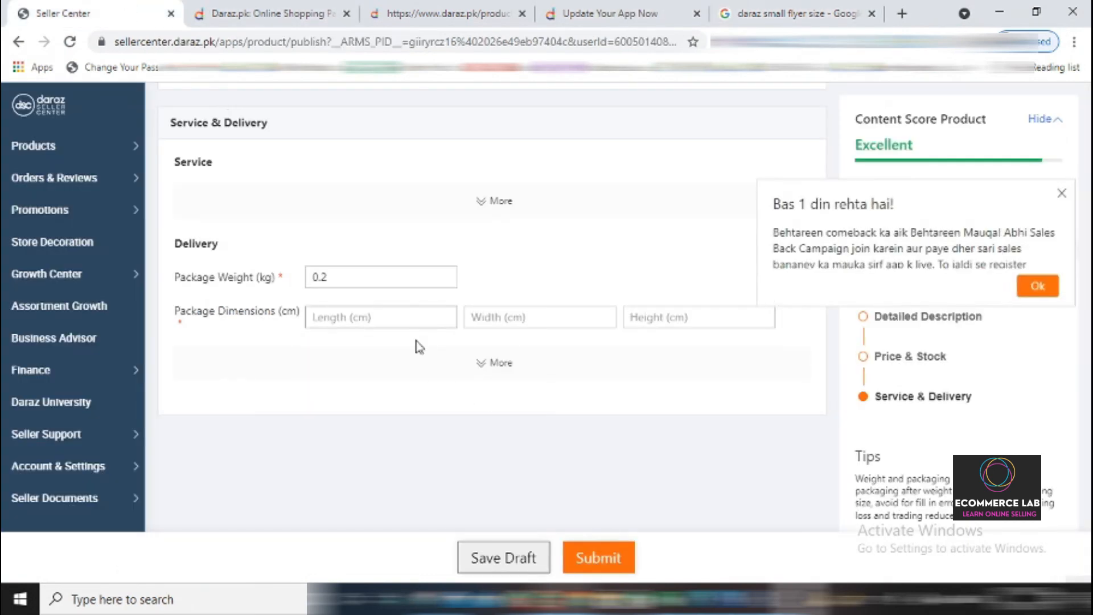
{"action": "left_click", "coordinate": [400, 313]}
{"action": "type", "text": "28"}
{"action": "left_click", "coordinate": [513, 316]}
{"action": "type", "text": "2"}
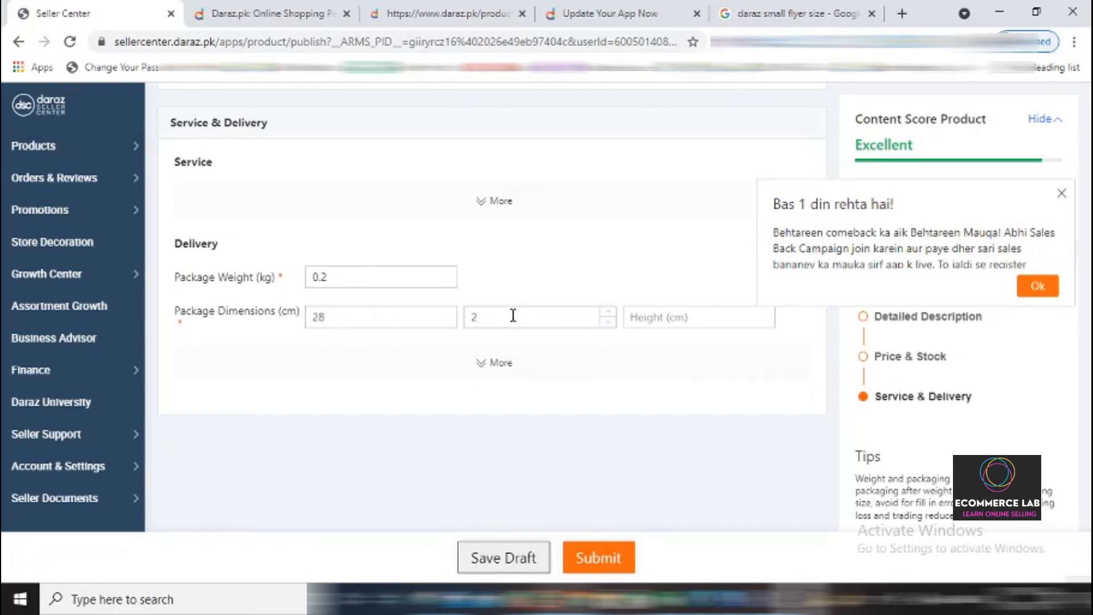
{"action": "key", "text": "BackSpace"}
{"action": "type", "text": "2"}
{"action": "type", "text": "1.5"}
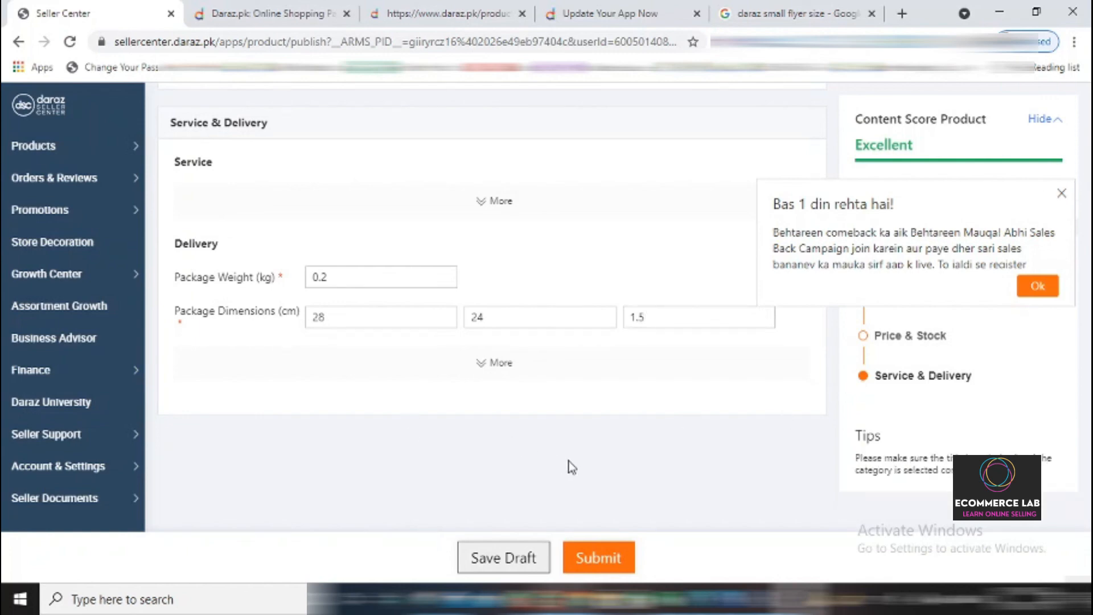
{"action": "left_click", "coordinate": [1061, 194]}
Step: Review the filled-in product form, submit the glass wiper listing and finish to the Product Management page
{"action": "scroll", "coordinate": [459, 356], "scroll_direction": "up", "scroll_amount": 10}
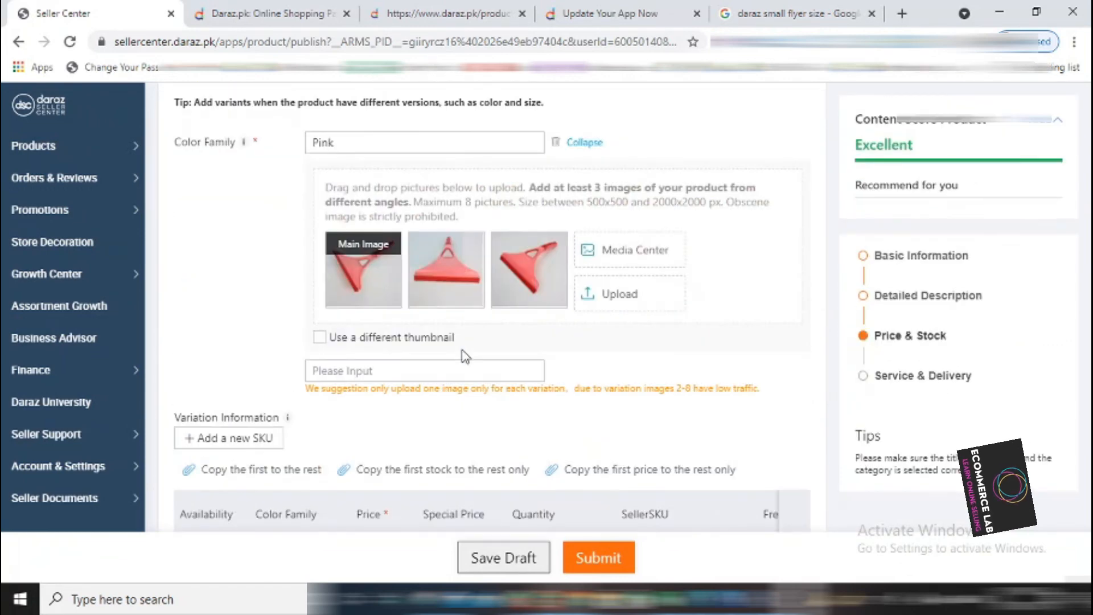
{"action": "scroll", "coordinate": [462, 357], "scroll_direction": "down", "scroll_amount": 5}
{"action": "scroll", "coordinate": [463, 359], "scroll_direction": "down", "scroll_amount": 5}
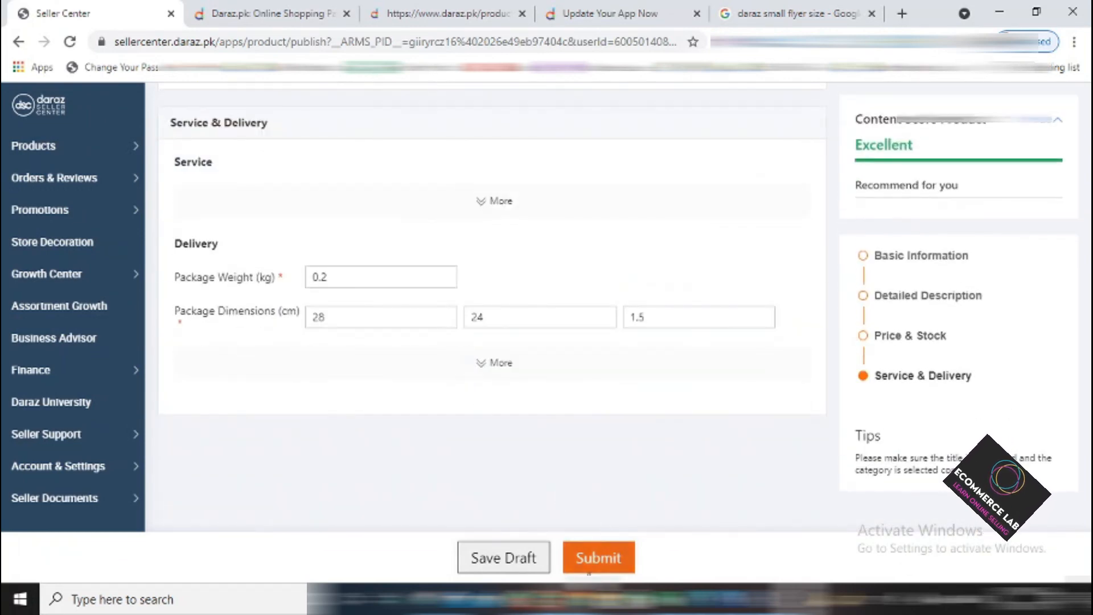
{"action": "left_click", "coordinate": [592, 559]}
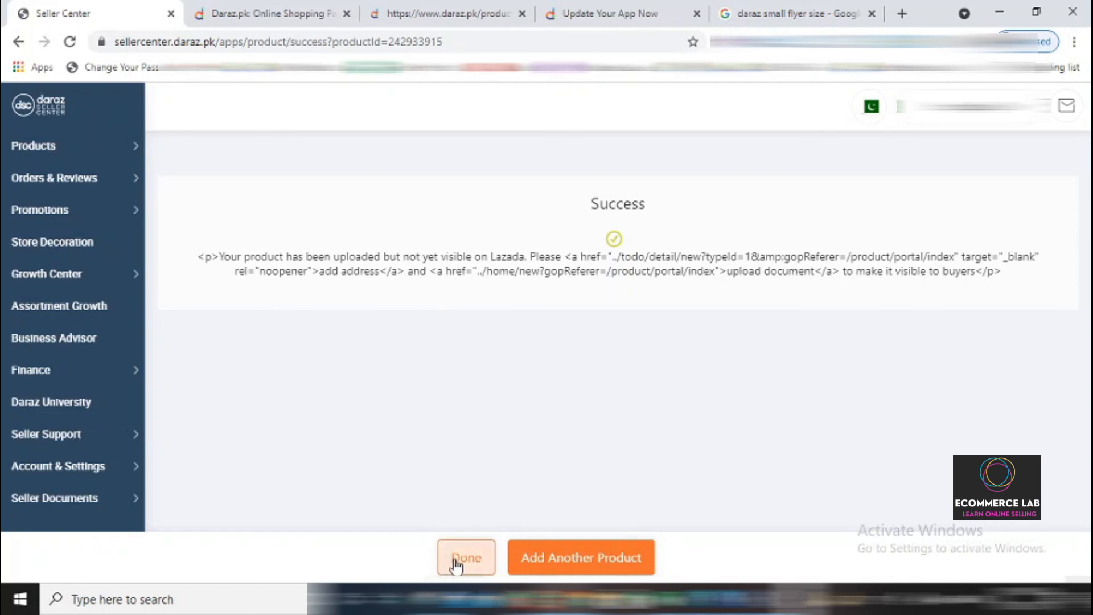
{"action": "left_click", "coordinate": [478, 561]}
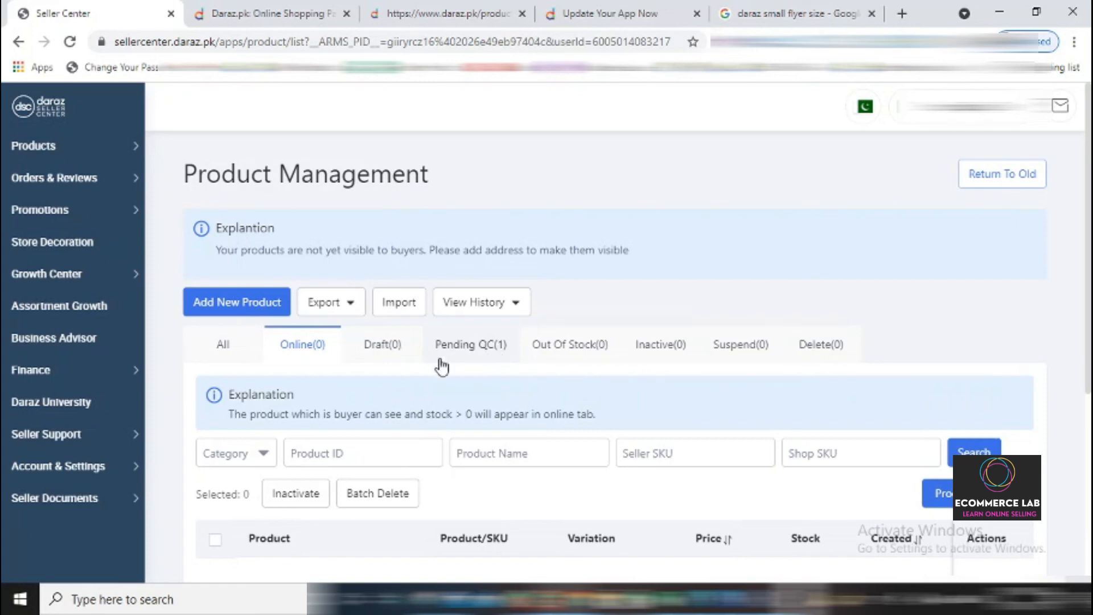
Step: Switch to the old Product Overview and examine the visibility status checklist of the glass wiper listing
{"action": "left_click", "coordinate": [982, 179]}
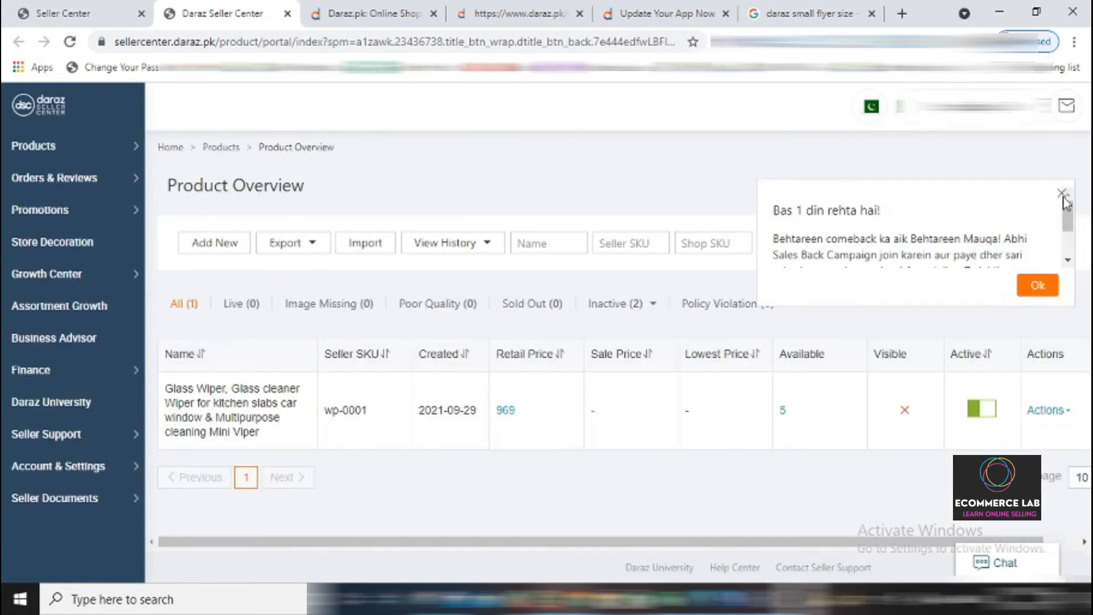
{"action": "left_click", "coordinate": [1062, 194]}
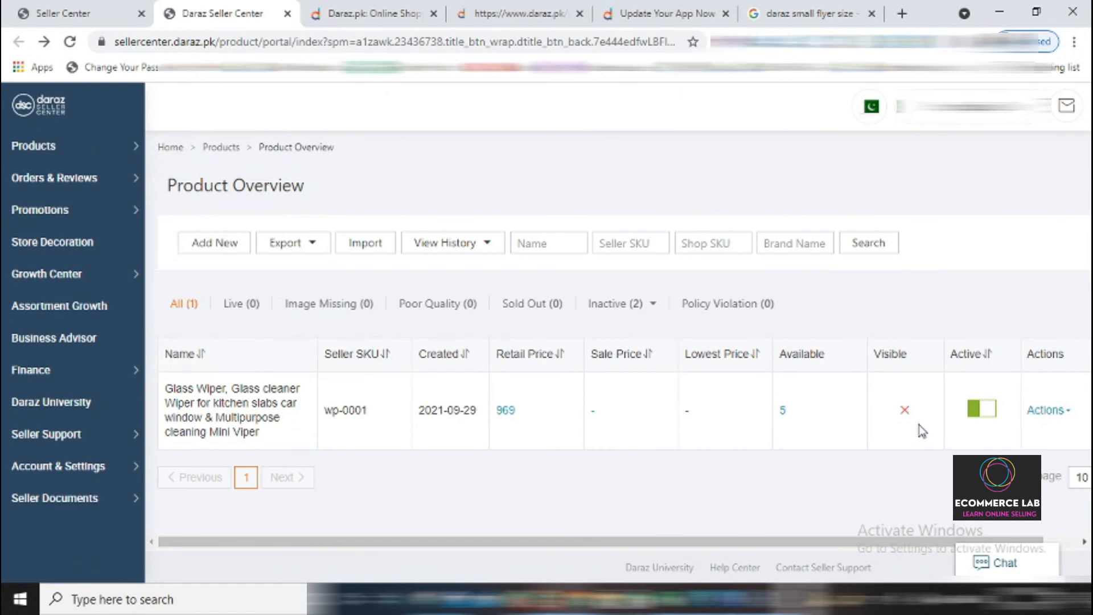
{"action": "mouse_move", "coordinate": [905, 410]}
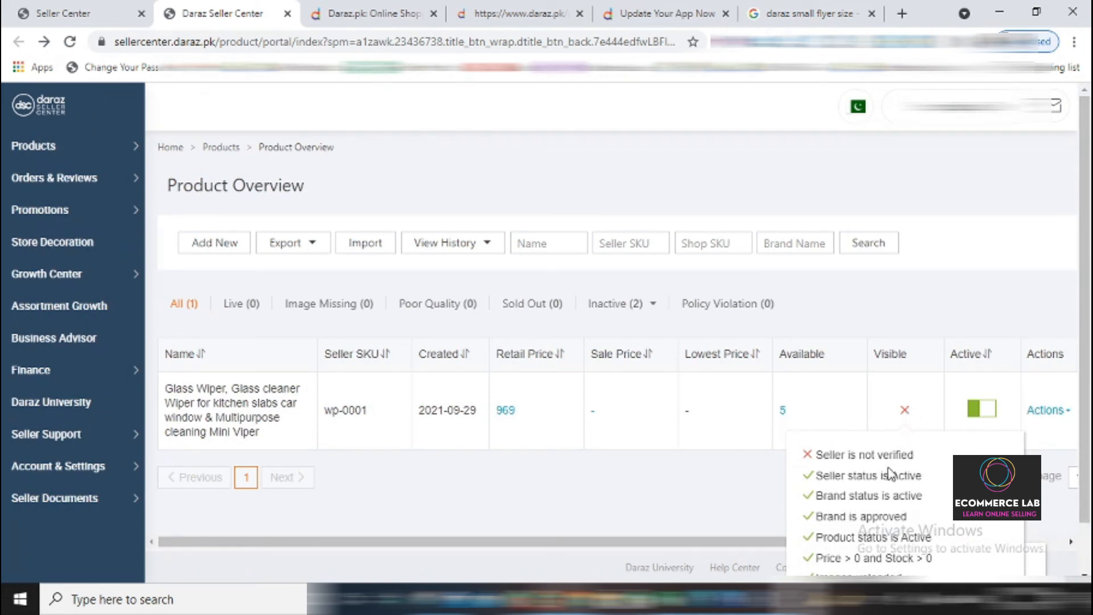
{"action": "scroll", "coordinate": [889, 474], "scroll_direction": "down", "scroll_amount": 1}
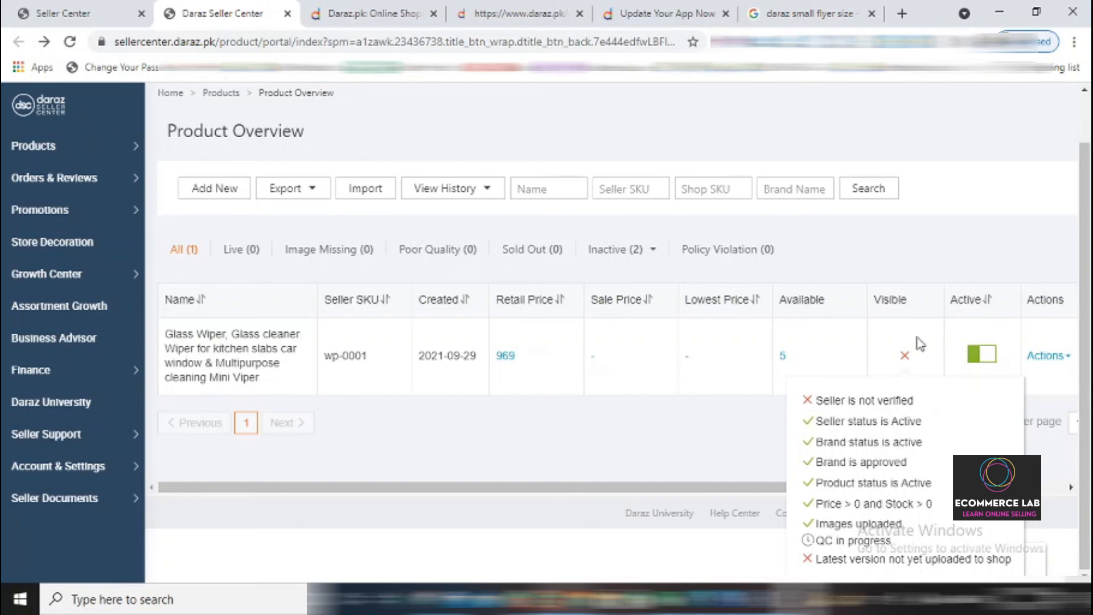
{"action": "scroll", "coordinate": [920, 343], "scroll_direction": "up", "scroll_amount": 1}
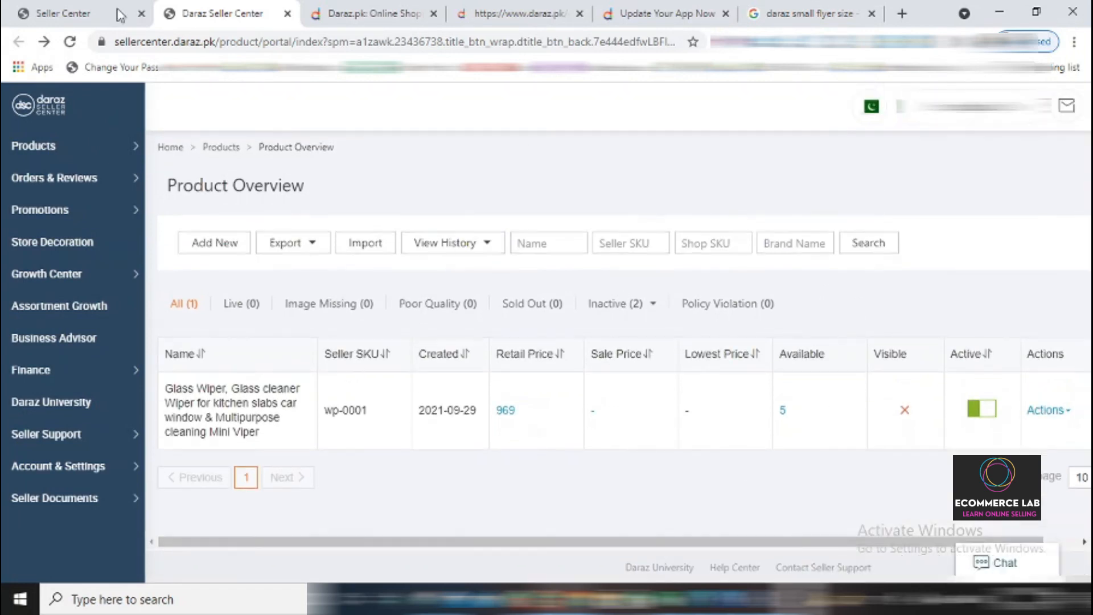
Step: Return to the Seller Center home page and dismiss the Compliance Guru announcement
{"action": "left_click", "coordinate": [59, 112]}
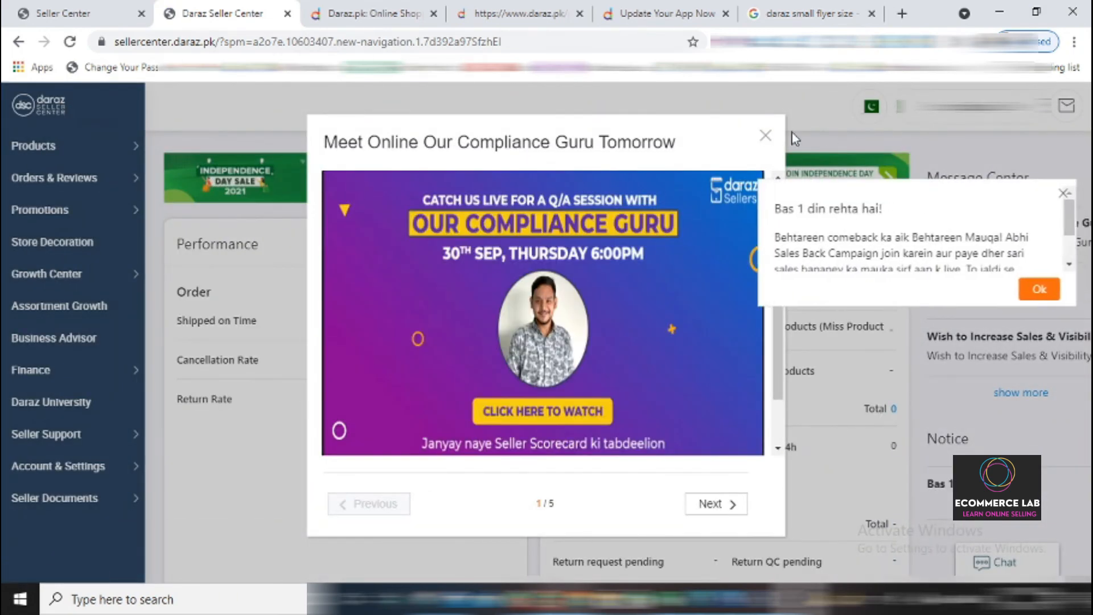
{"action": "left_click", "coordinate": [765, 136]}
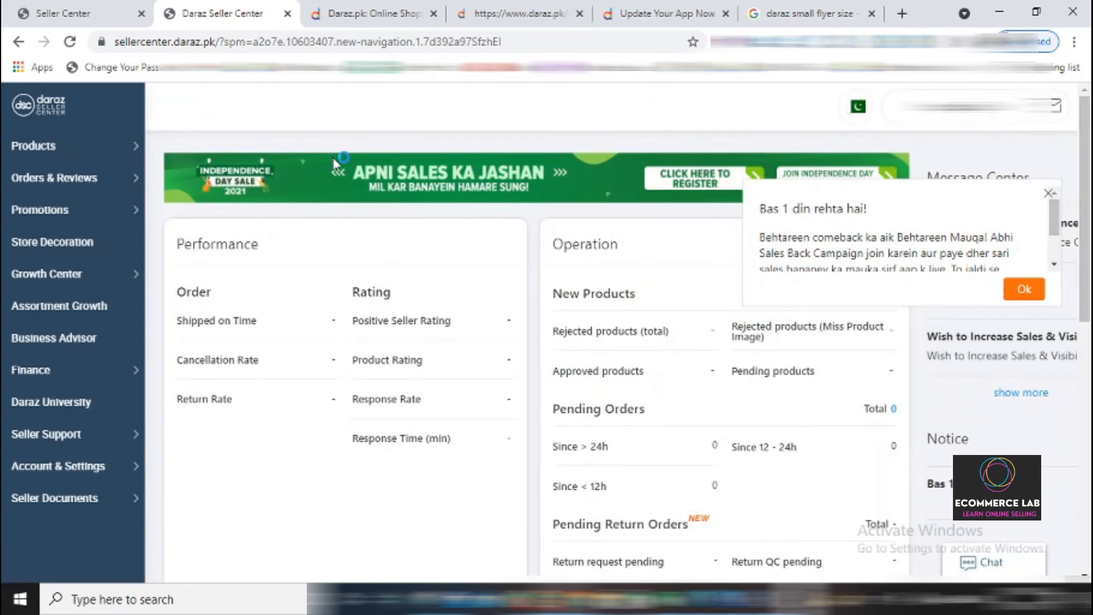